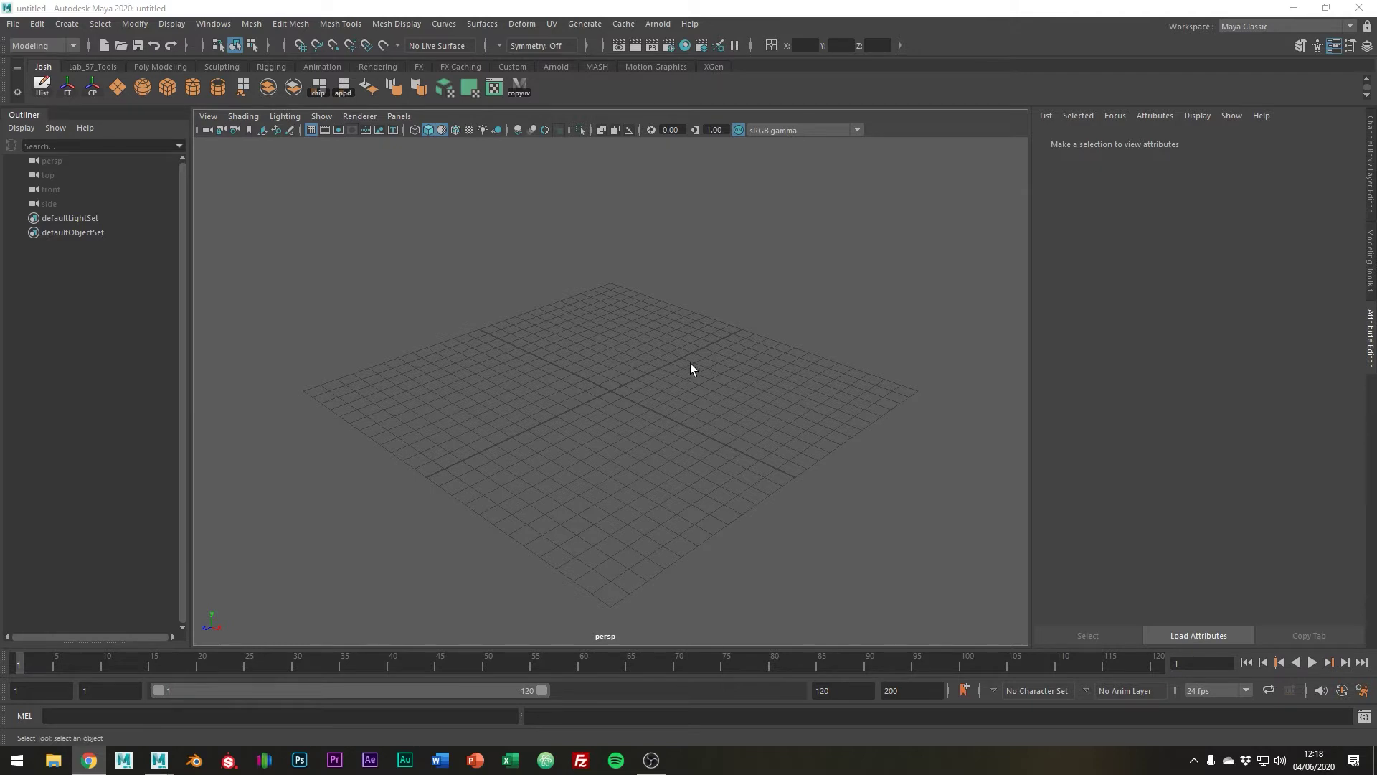
Step: Create a polygon cylinder about 3.6 in radius and 5.1 high near the grid centre, with 8 axis subdivisions
click(199, 88)
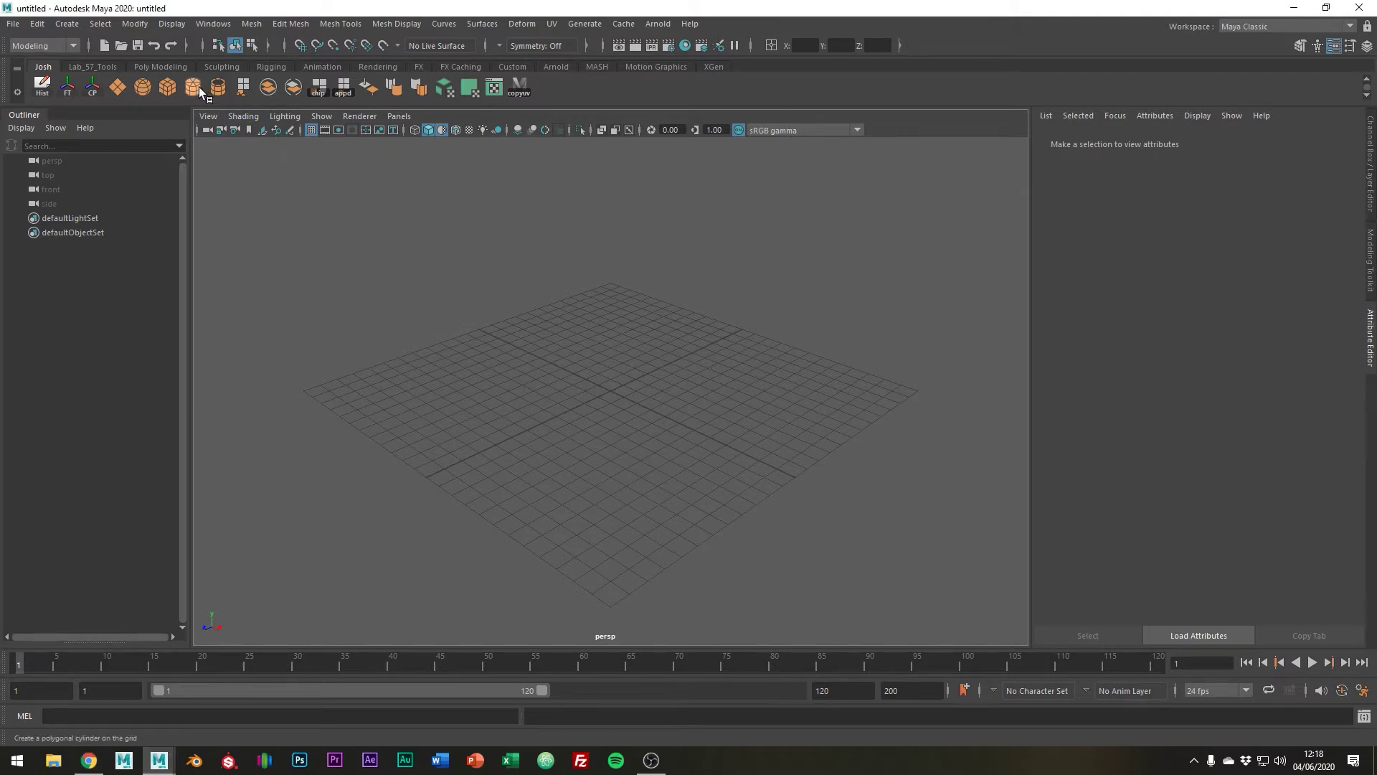
drag(625, 396, 638, 411)
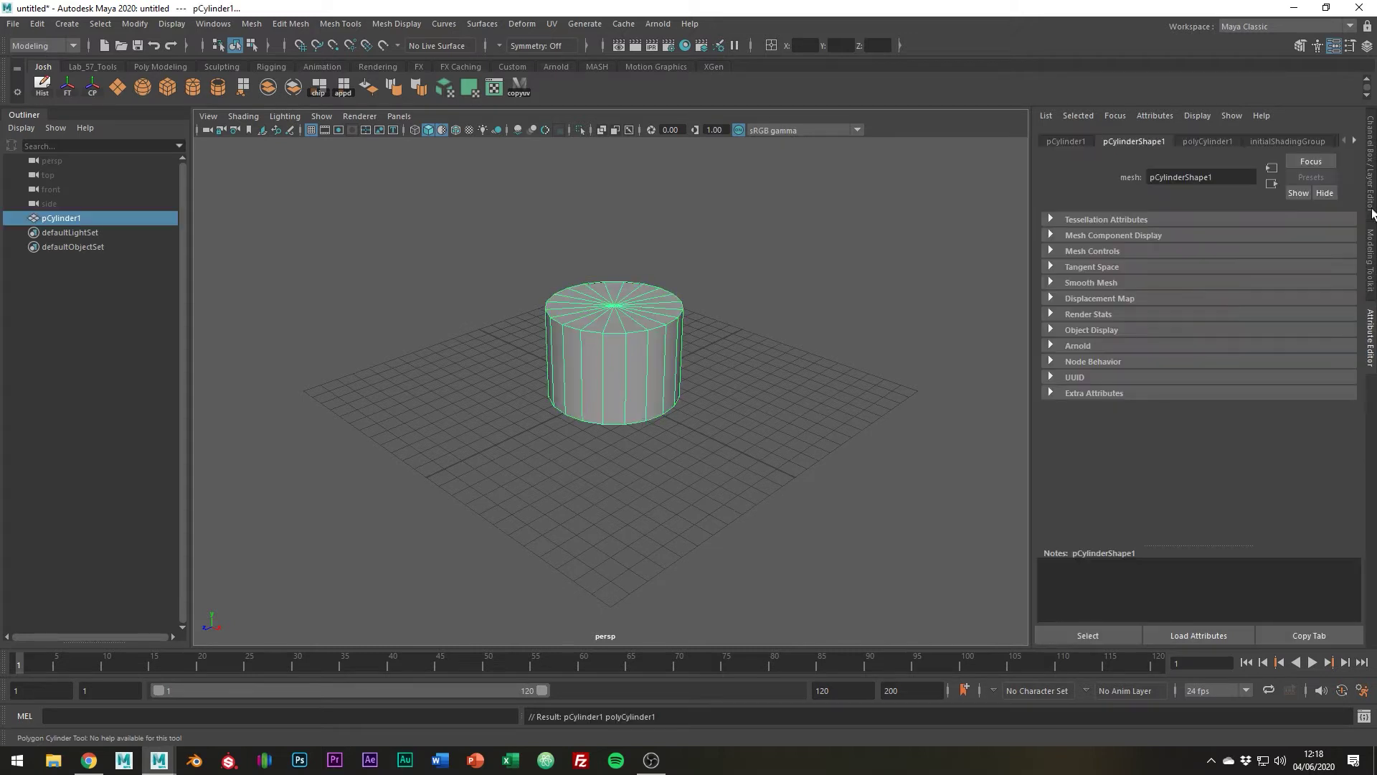
click(1220, 141)
double_click(1171, 269)
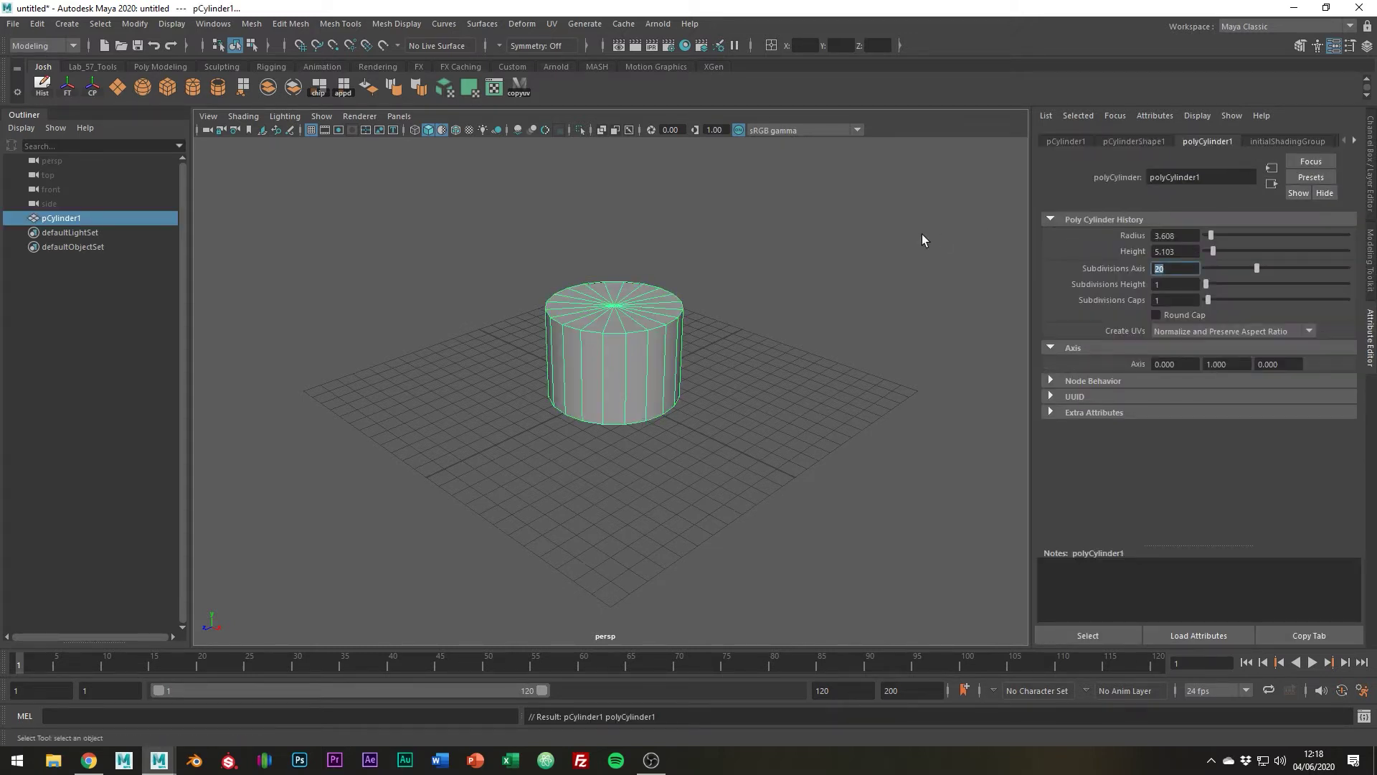
text(8)
key(Return)
Step: Create a polygon cube larger than the cylinder, overlapping it on the grid
click(169, 88)
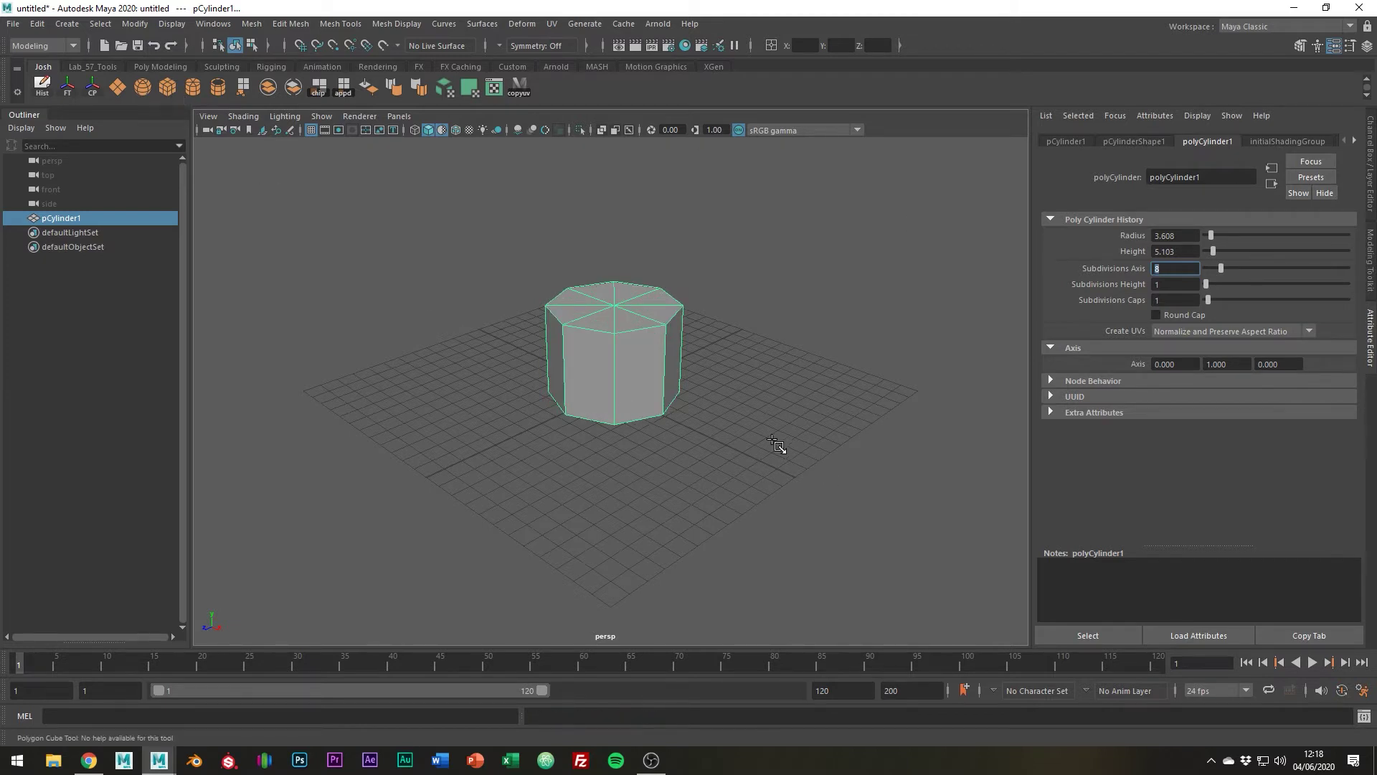
drag(732, 386, 778, 436)
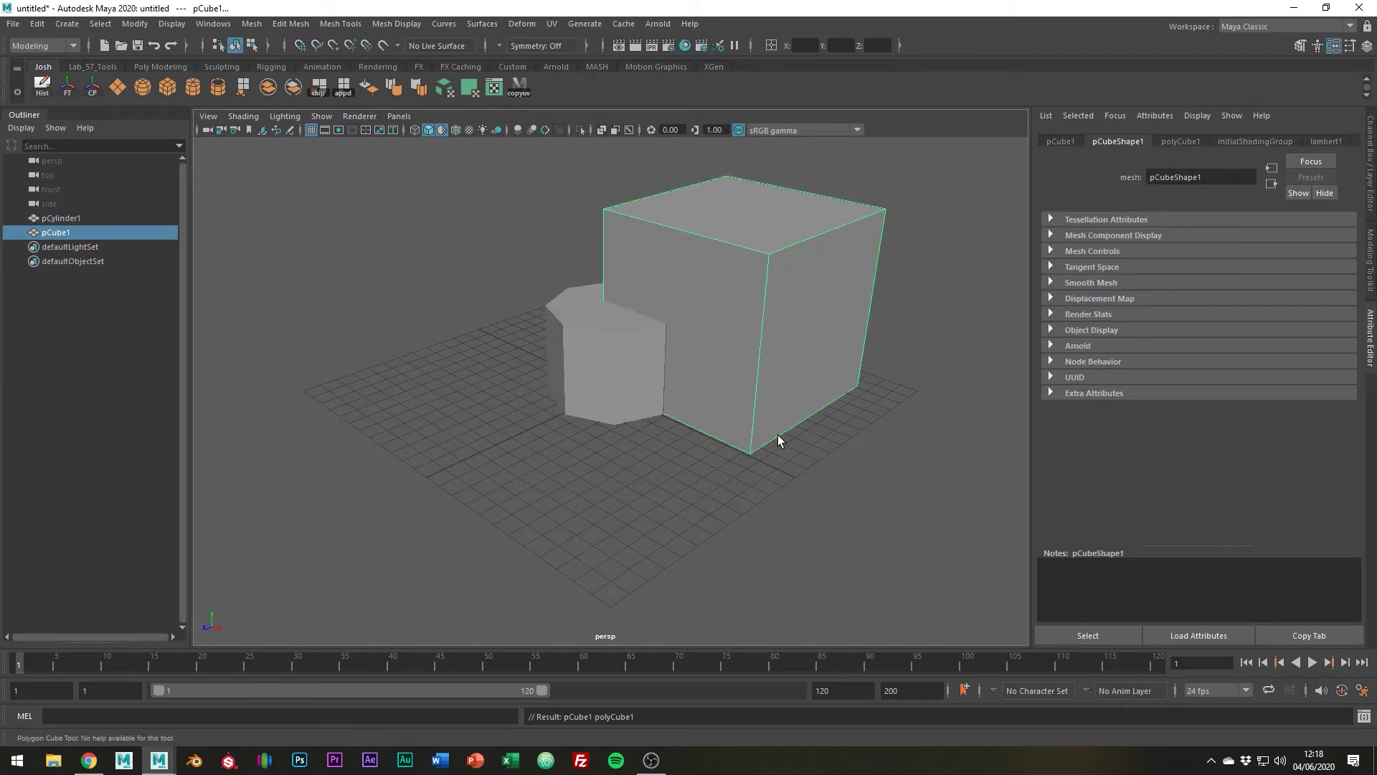
click(599, 452)
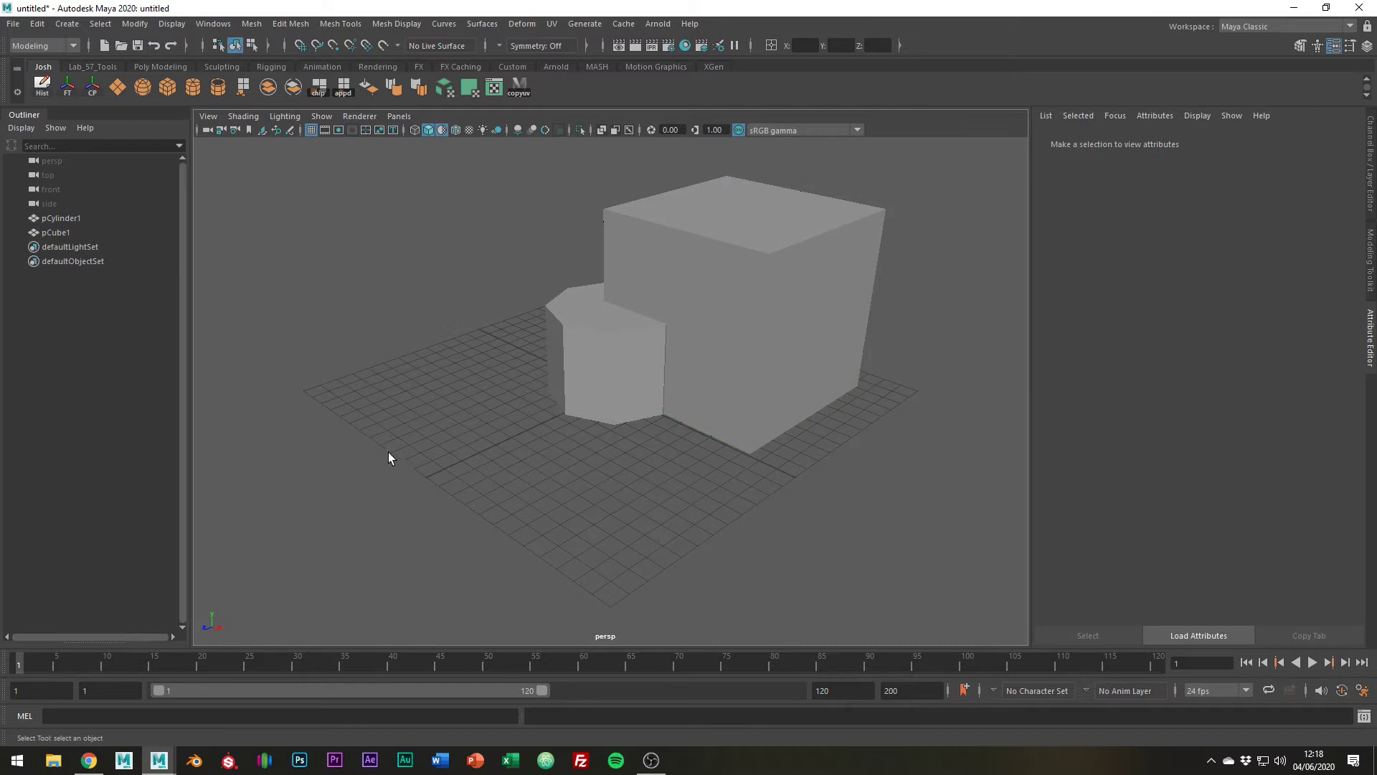
Step: Centre both the cylinder and the cube on the grid by setting their absolute X and Z positions to 0
drag(335, 294, 674, 430)
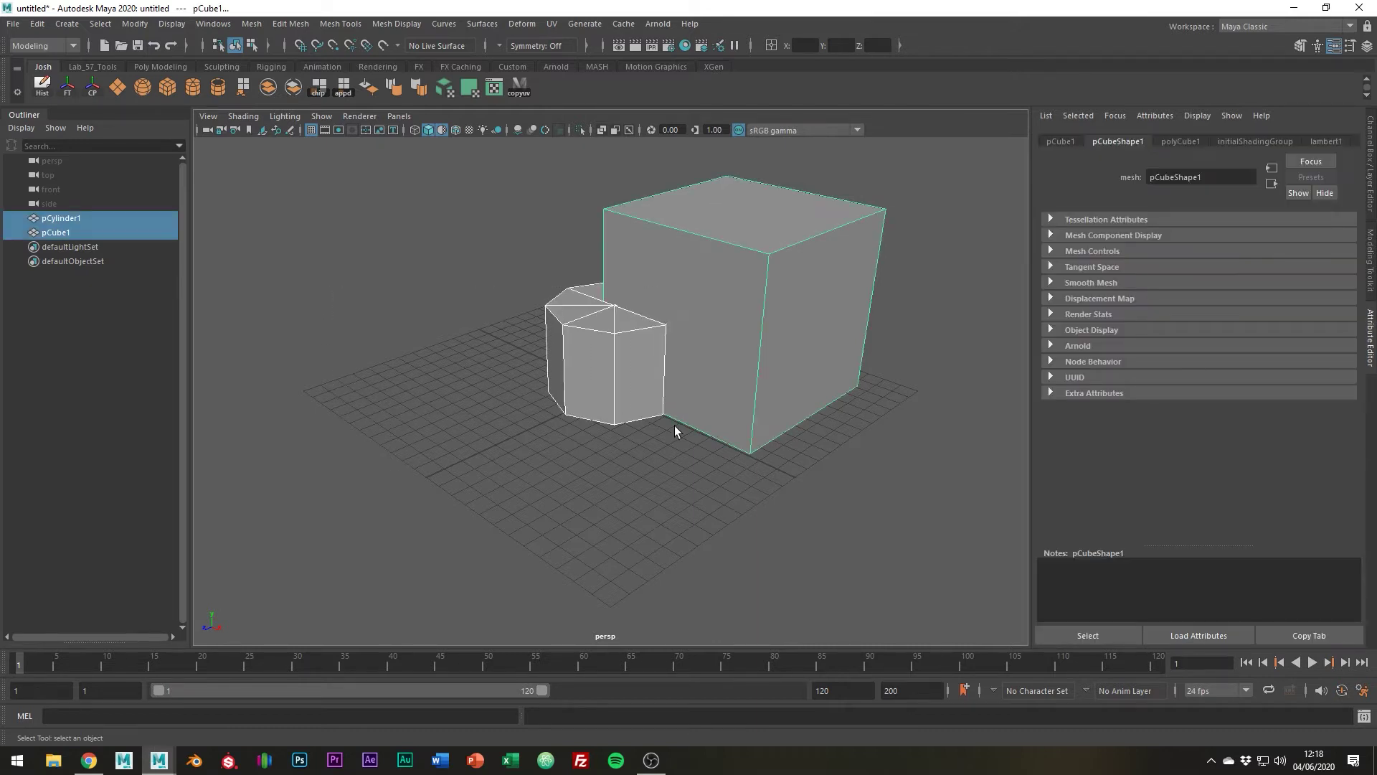
click(771, 45)
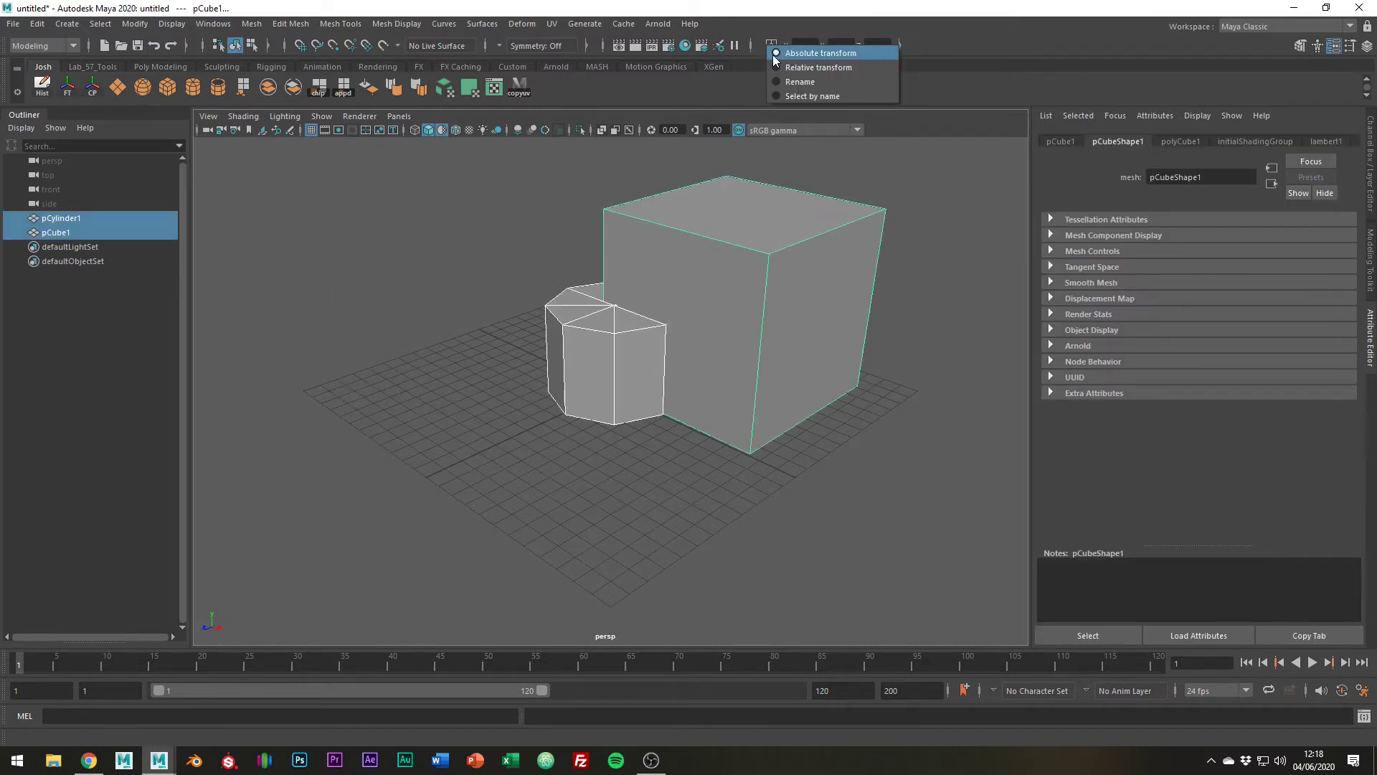
click(846, 52)
click(806, 45)
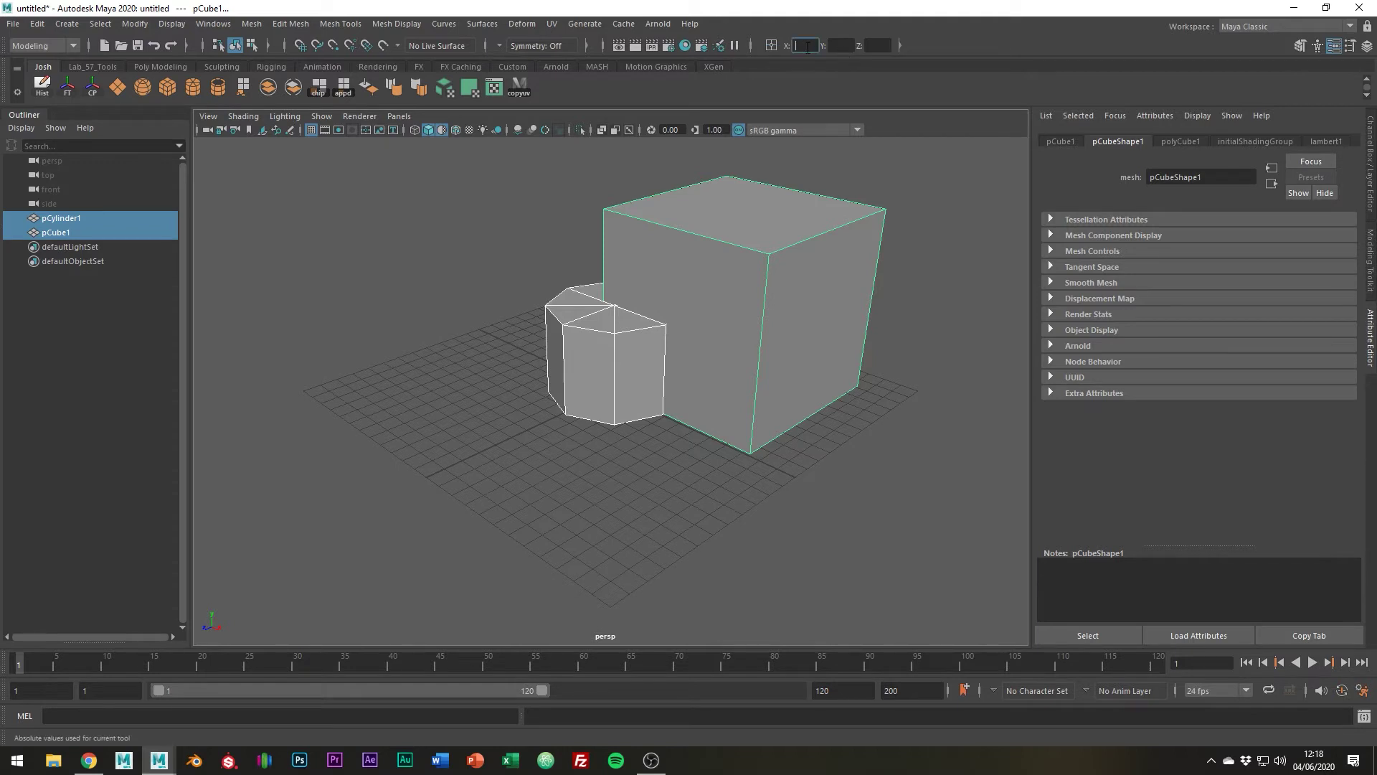
click(879, 45)
text(0)
key(Return)
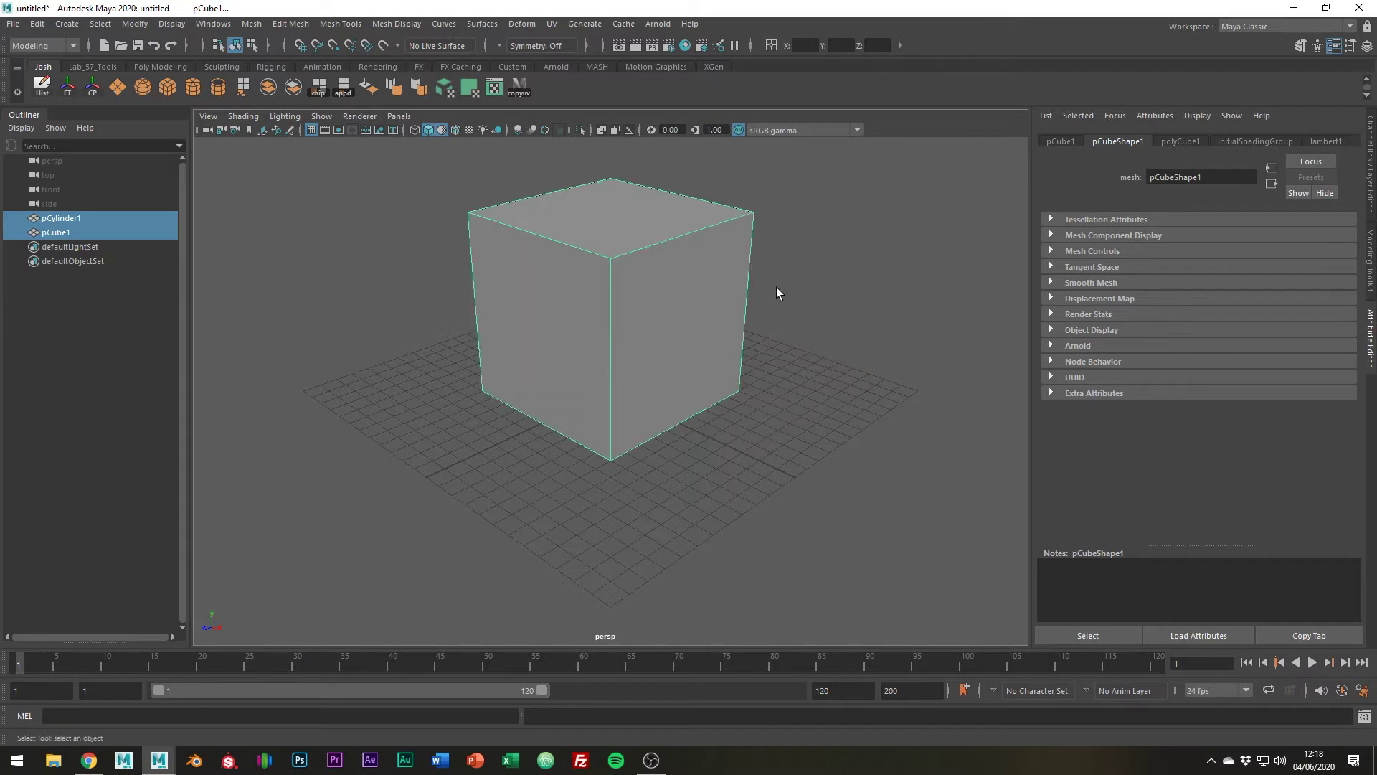
Step: Use X-ray display to select the cylinder inside the cube and move it straight up above the cube
click(804, 262)
key(alt+x)
drag(822, 244, 543, 399)
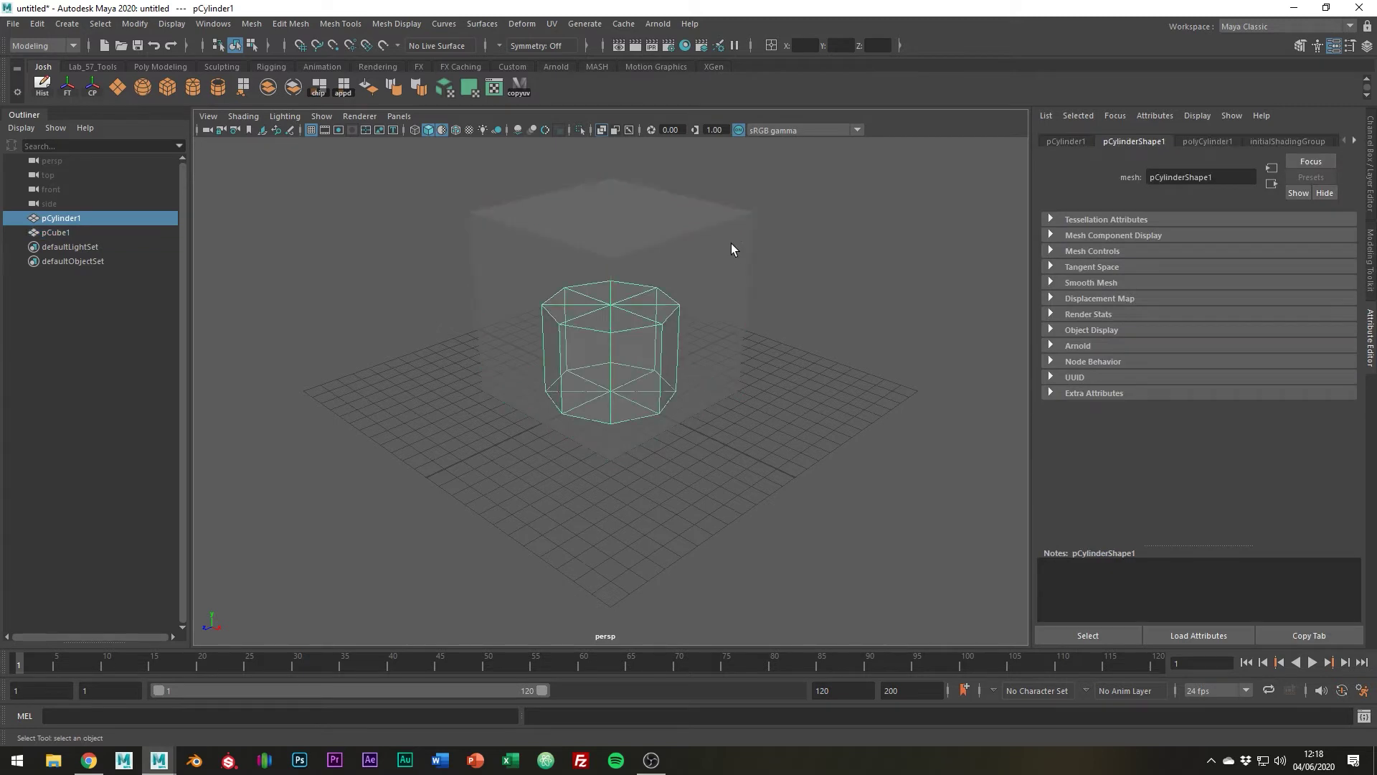
key(alt+x)
key(w)
scroll(709, 261, down, 3)
drag(618, 226, 621, 85)
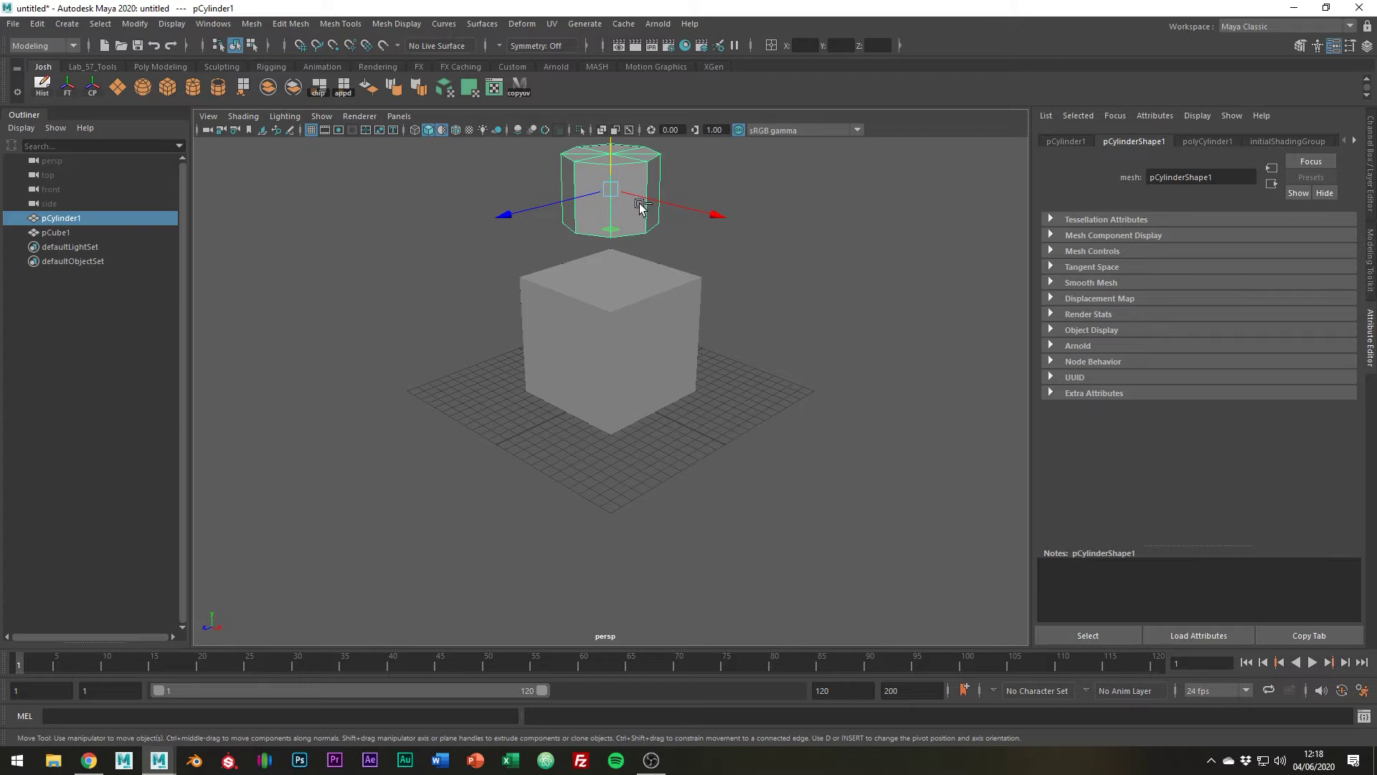
Step: Scale the cylinder narrower in X and Z, keeping its height, and lower it slightly towards the cube
key(r)
drag(611, 231, 614, 213)
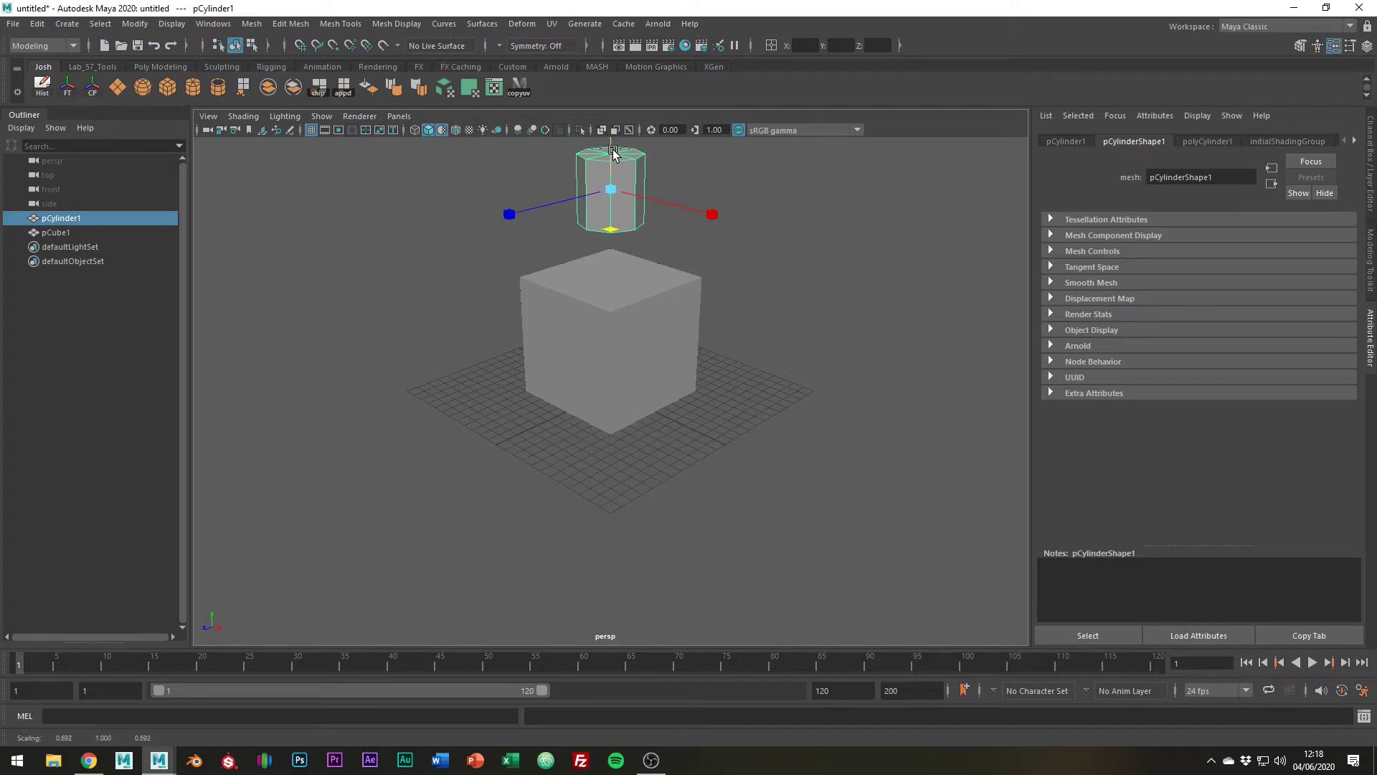
drag(614, 152, 609, 158)
key(w)
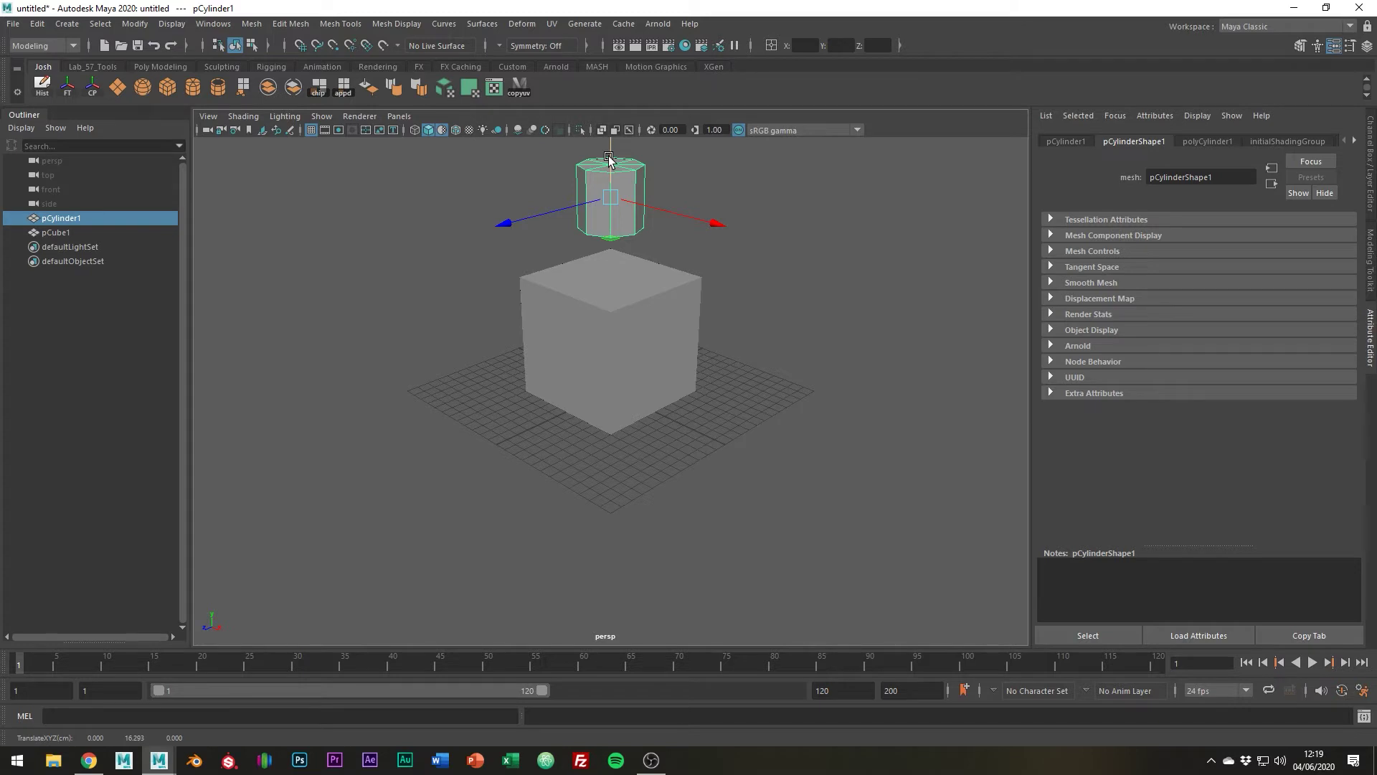
Step: Combine the cylinder and the cube into a single polygon mesh and check that both select together
alt+middle_drag(609, 157, 561, 196)
alt+right_drag(561, 196, 708, 204)
shift+click(569, 416)
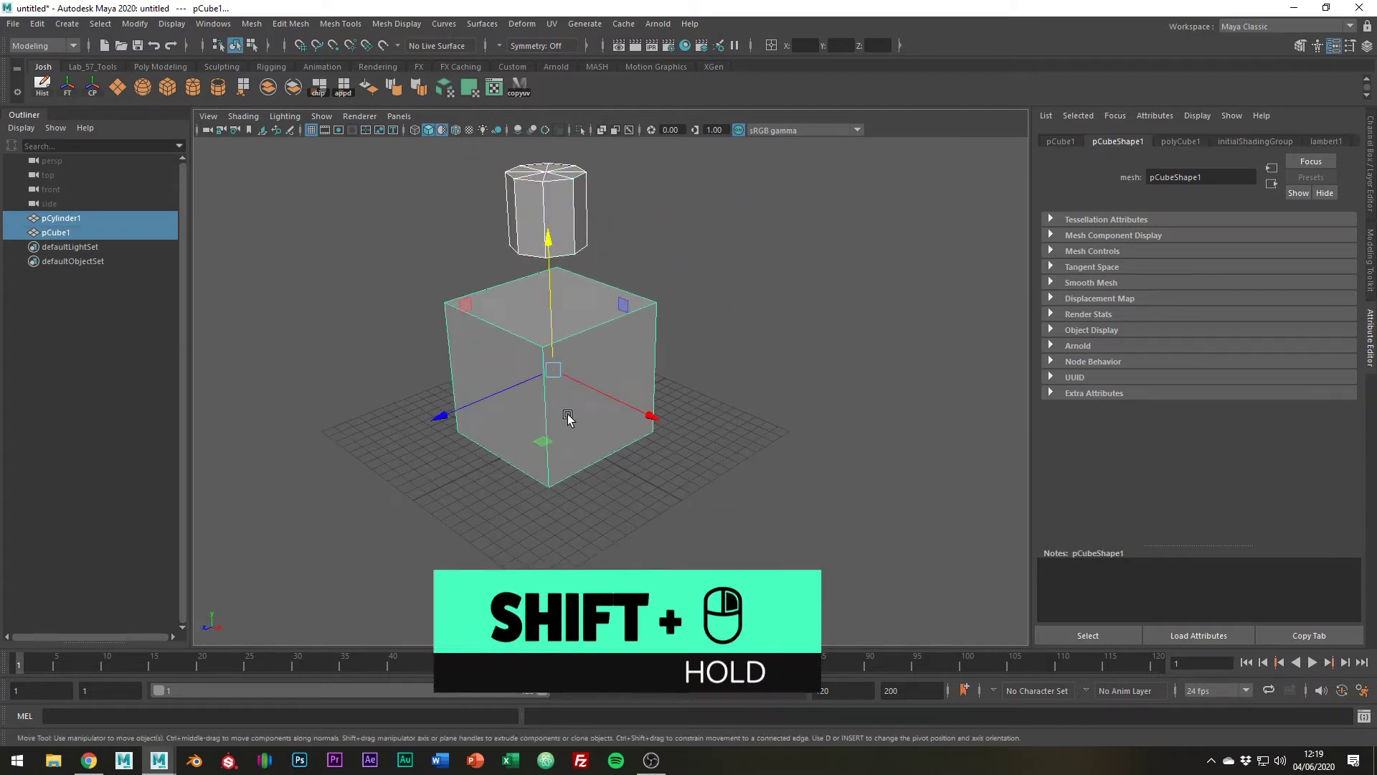
shift+right_click(703, 260)
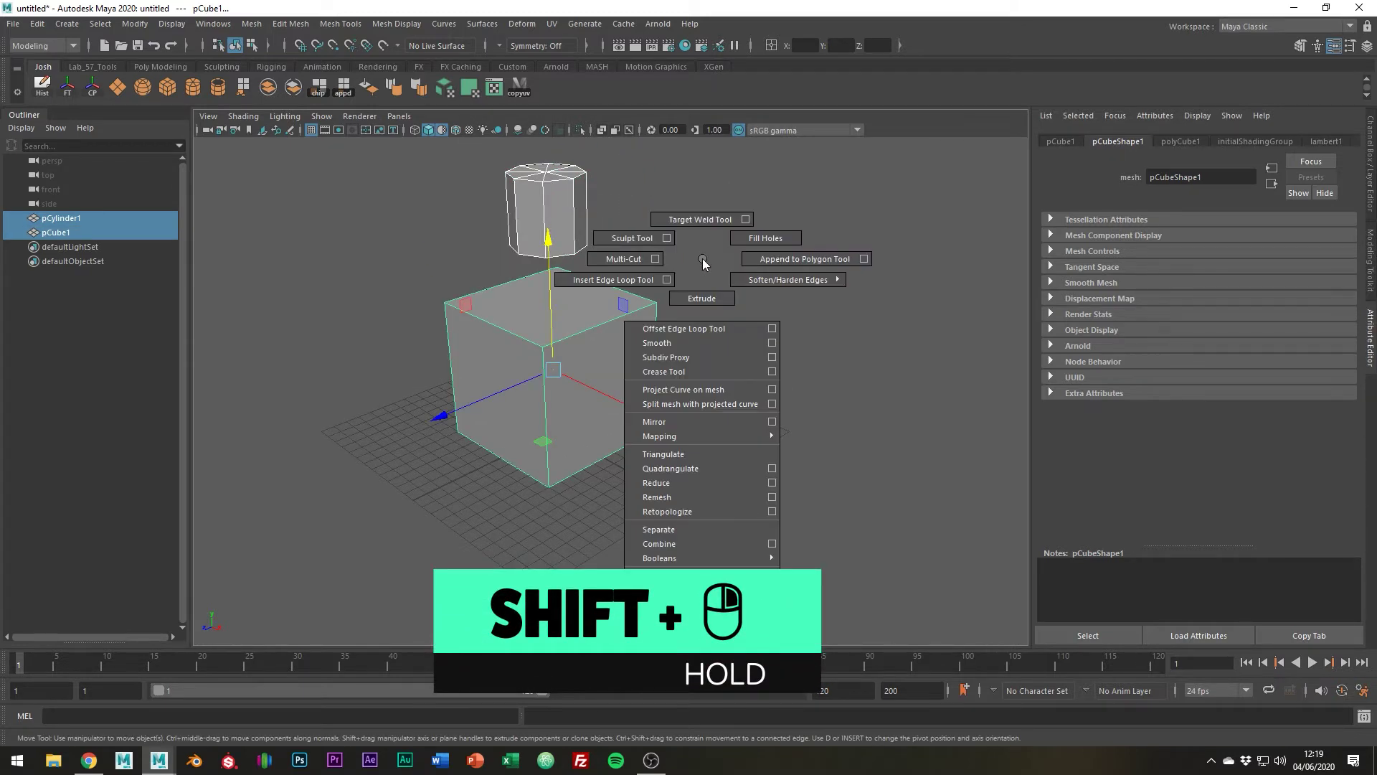
shift+right_drag(703, 262, 704, 539)
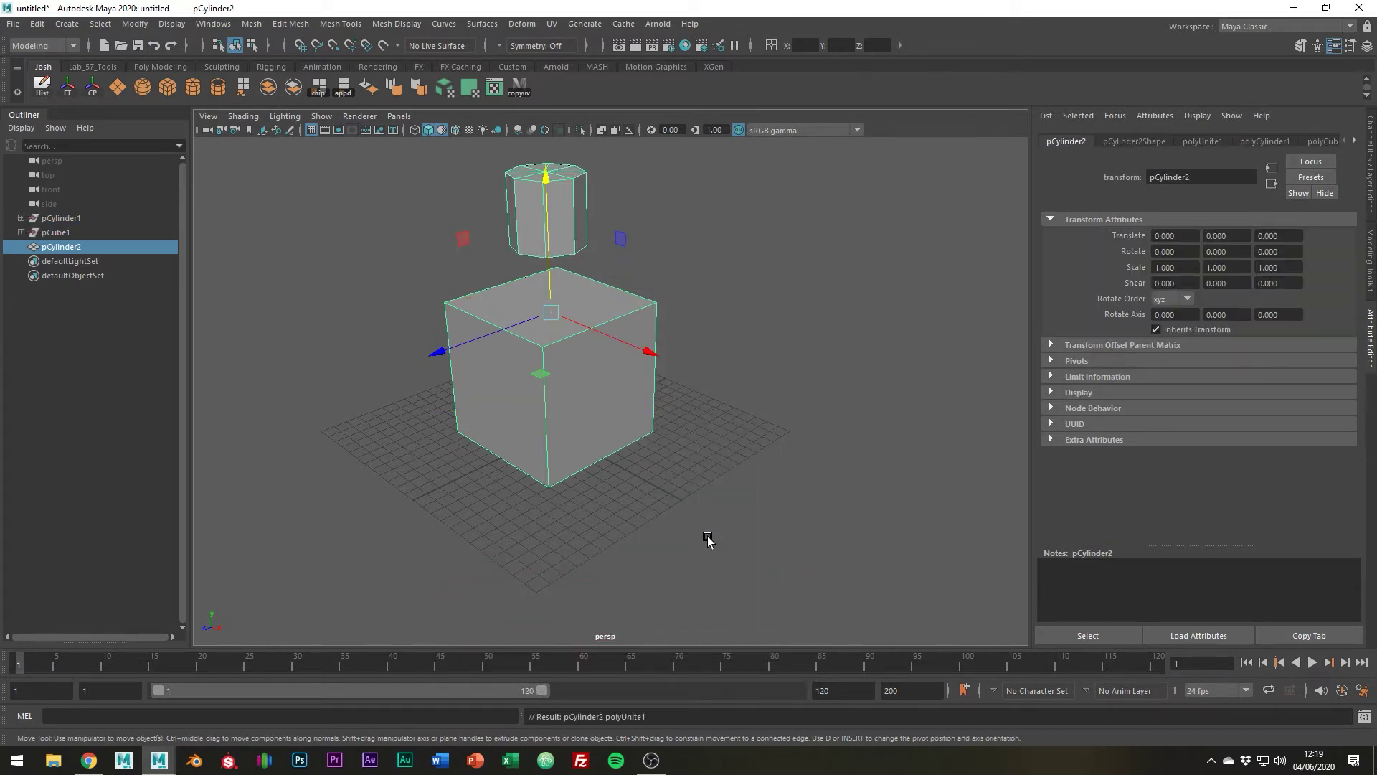
click(722, 507)
click(581, 363)
click(765, 366)
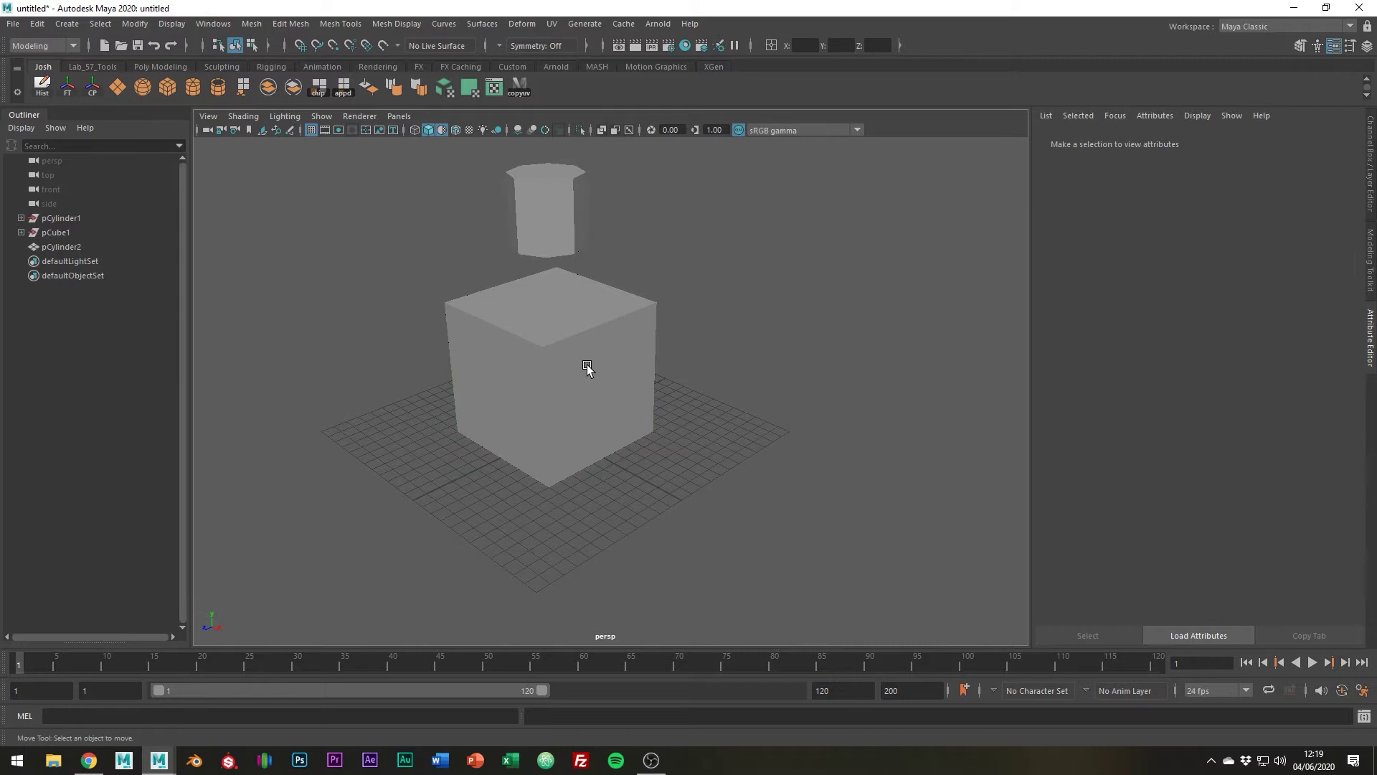
click(587, 368)
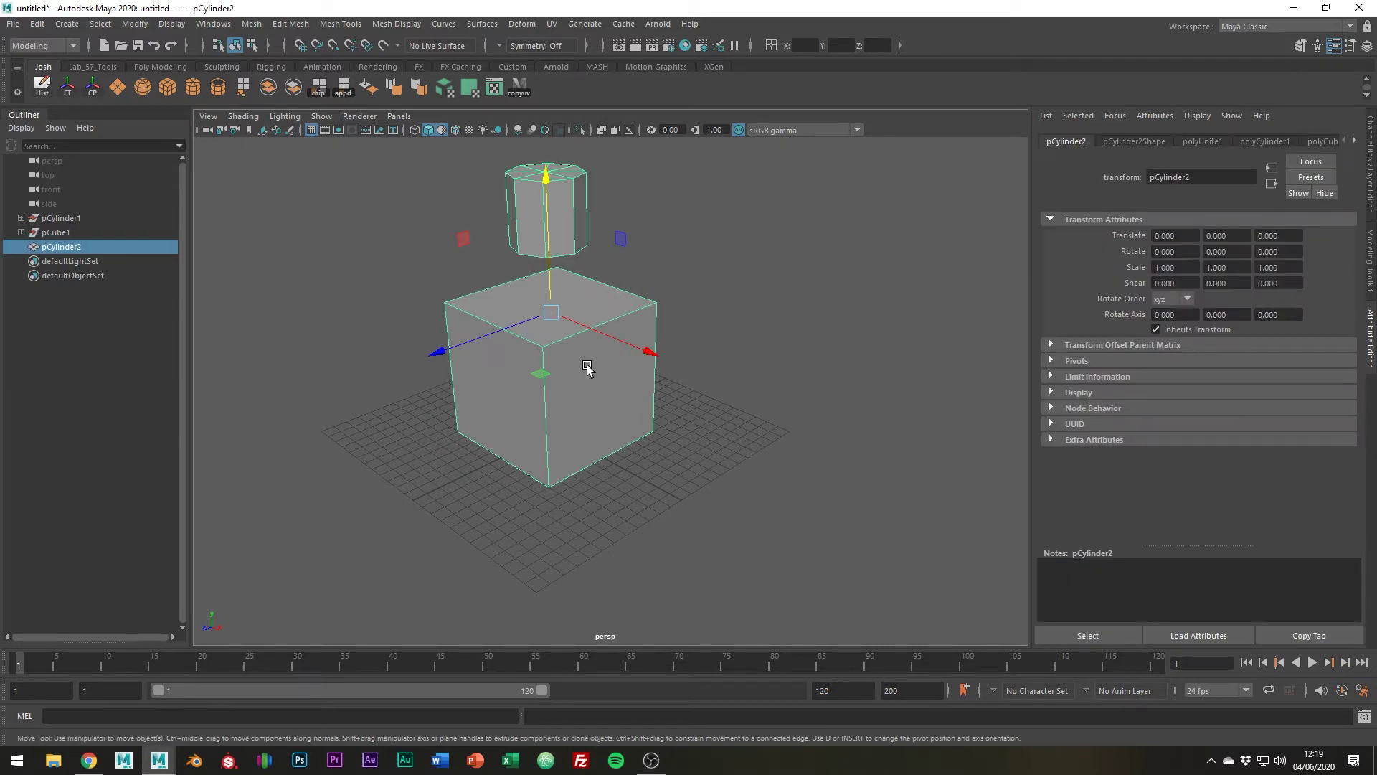
Step: Delete the cube's top face and all the faces of the cylinder's bottom cap so the two ends face each other open
mouse_move(587, 368)
right_down()
mouse_move(584, 396)
mouse_move(583, 385)
right_up()
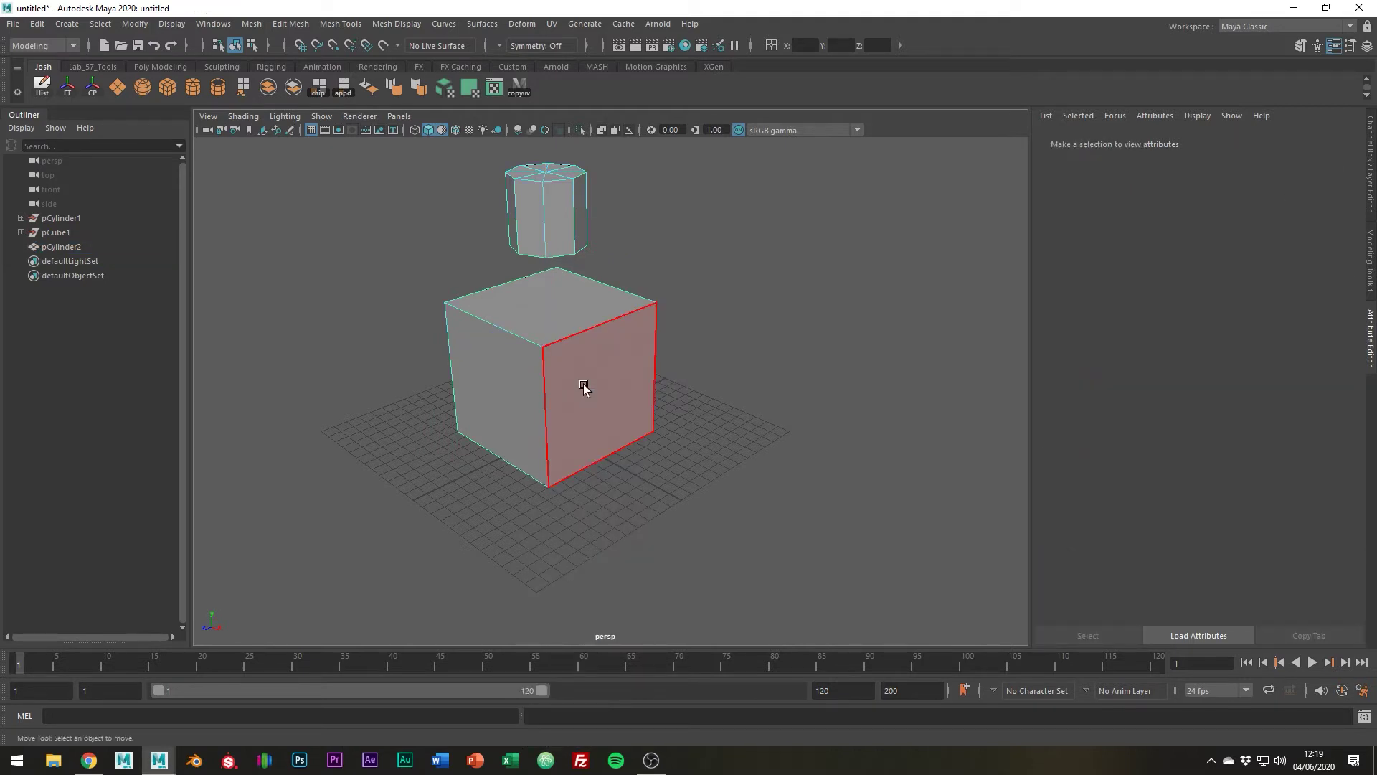
click(559, 316)
key(Delete)
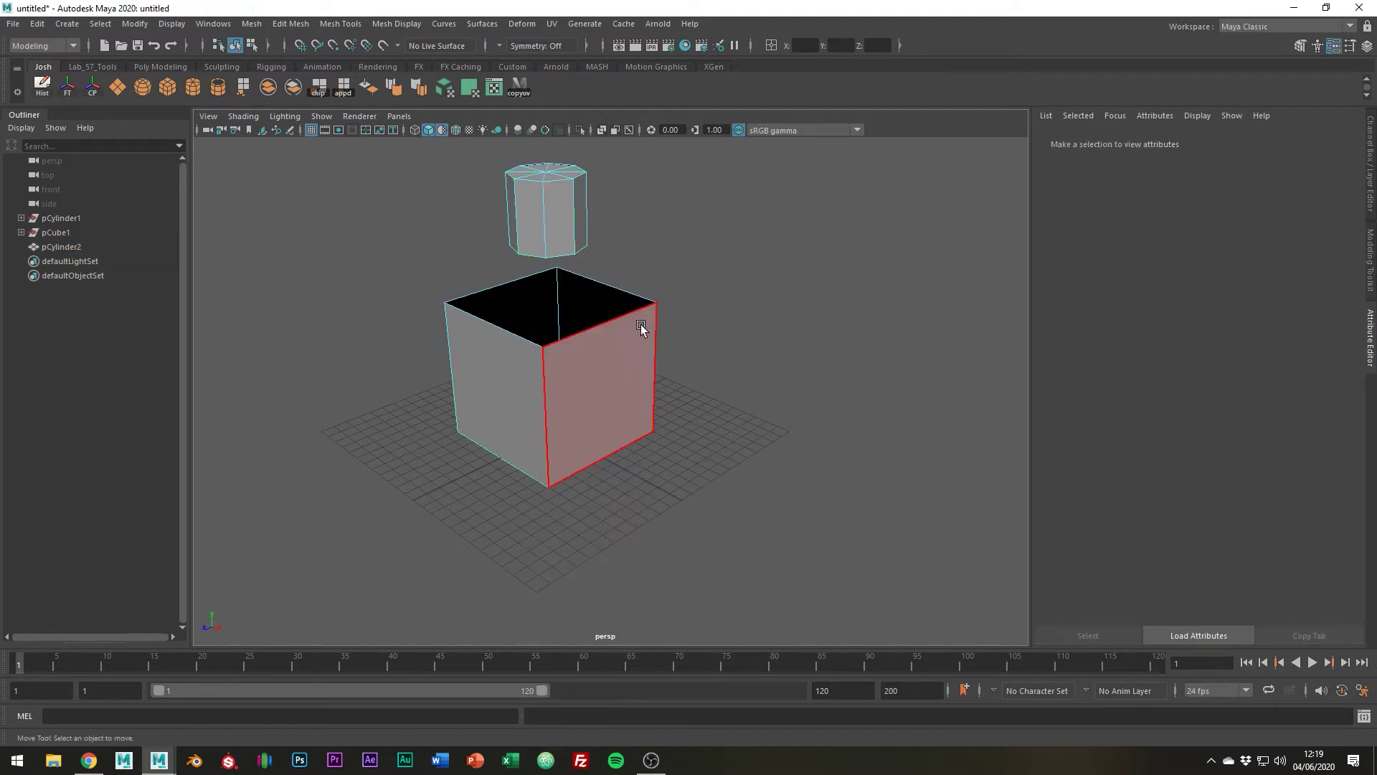
alt+drag(641, 326, 627, 301)
alt+right_drag(627, 301, 670, 298)
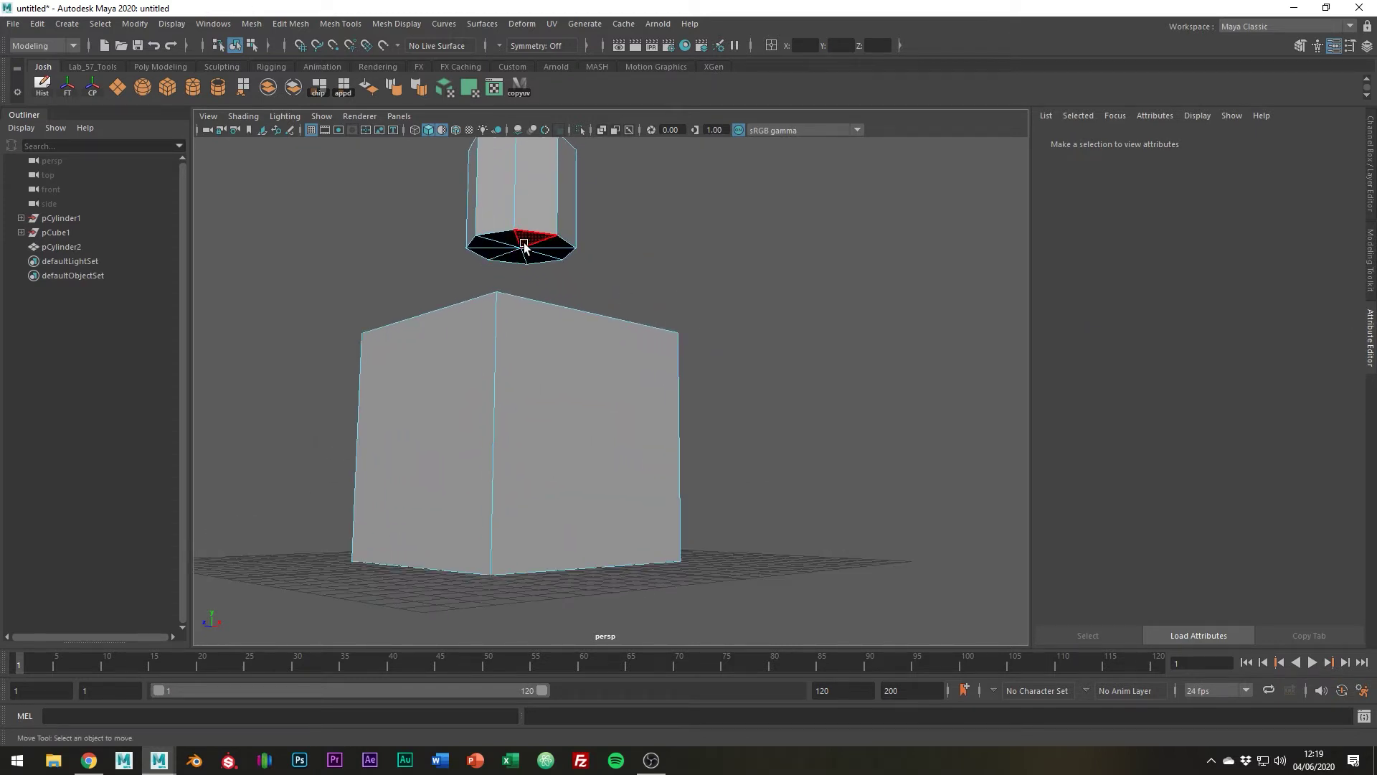
key(Tab)
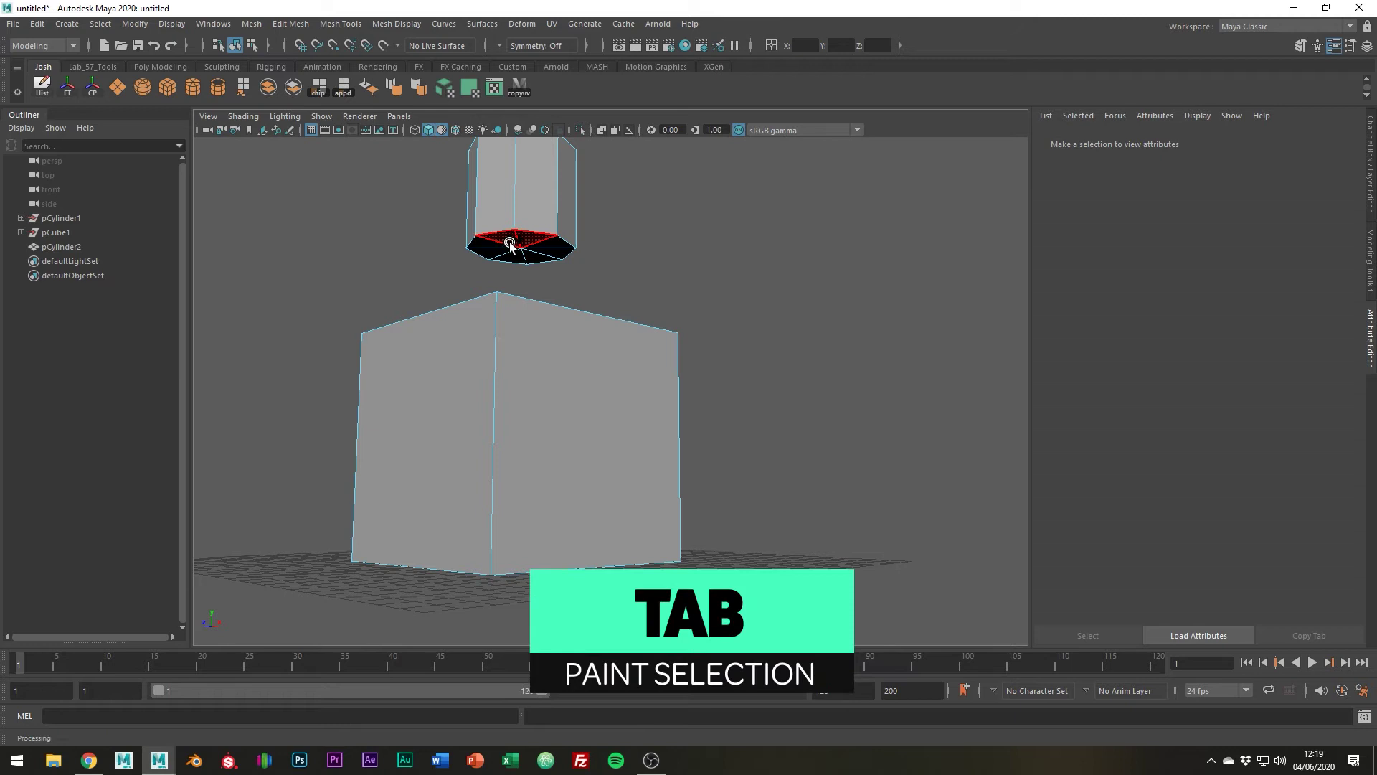
mouse_move(511, 244)
mouse_down()
mouse_move(549, 248)
mouse_move(533, 248)
mouse_up()
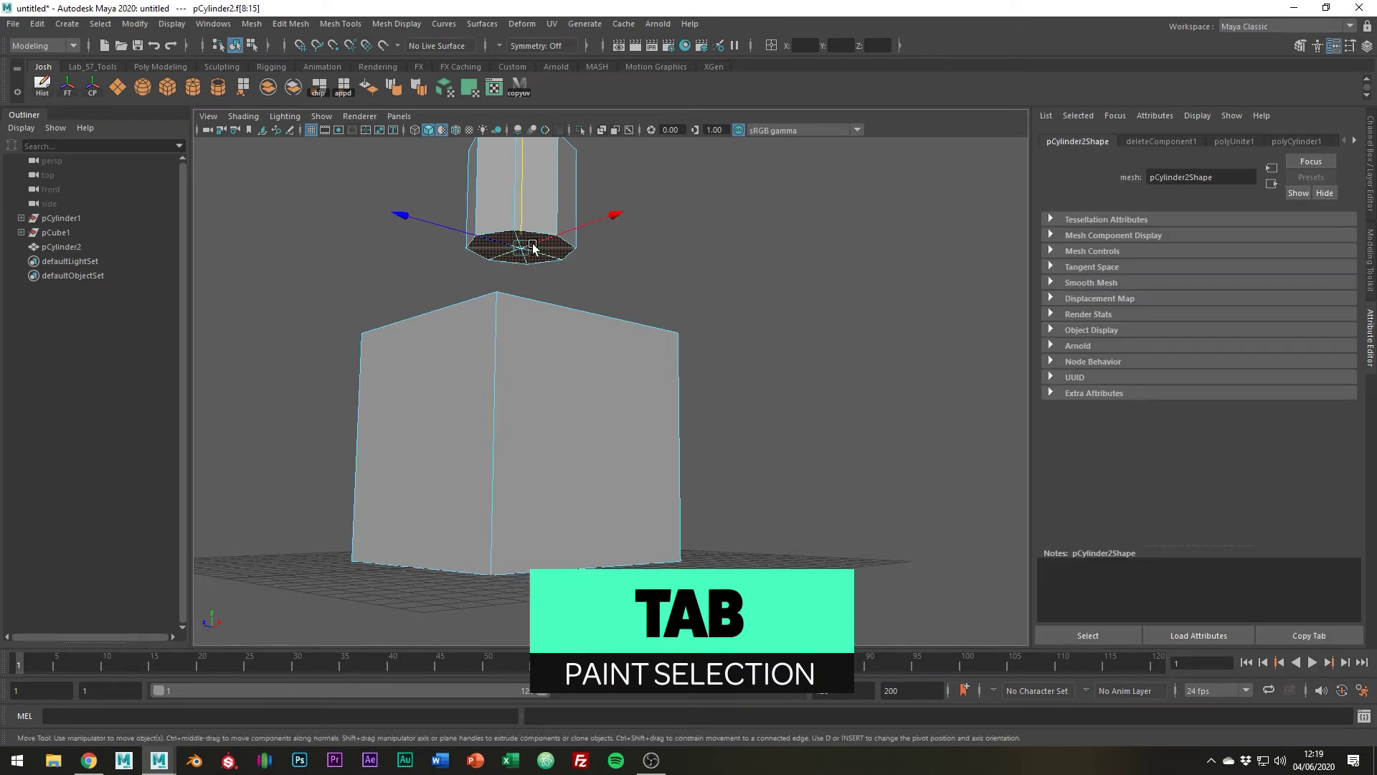
Step: Switch the combined mesh to edge selection mode, with the cube's open top in view
right_click(533, 247)
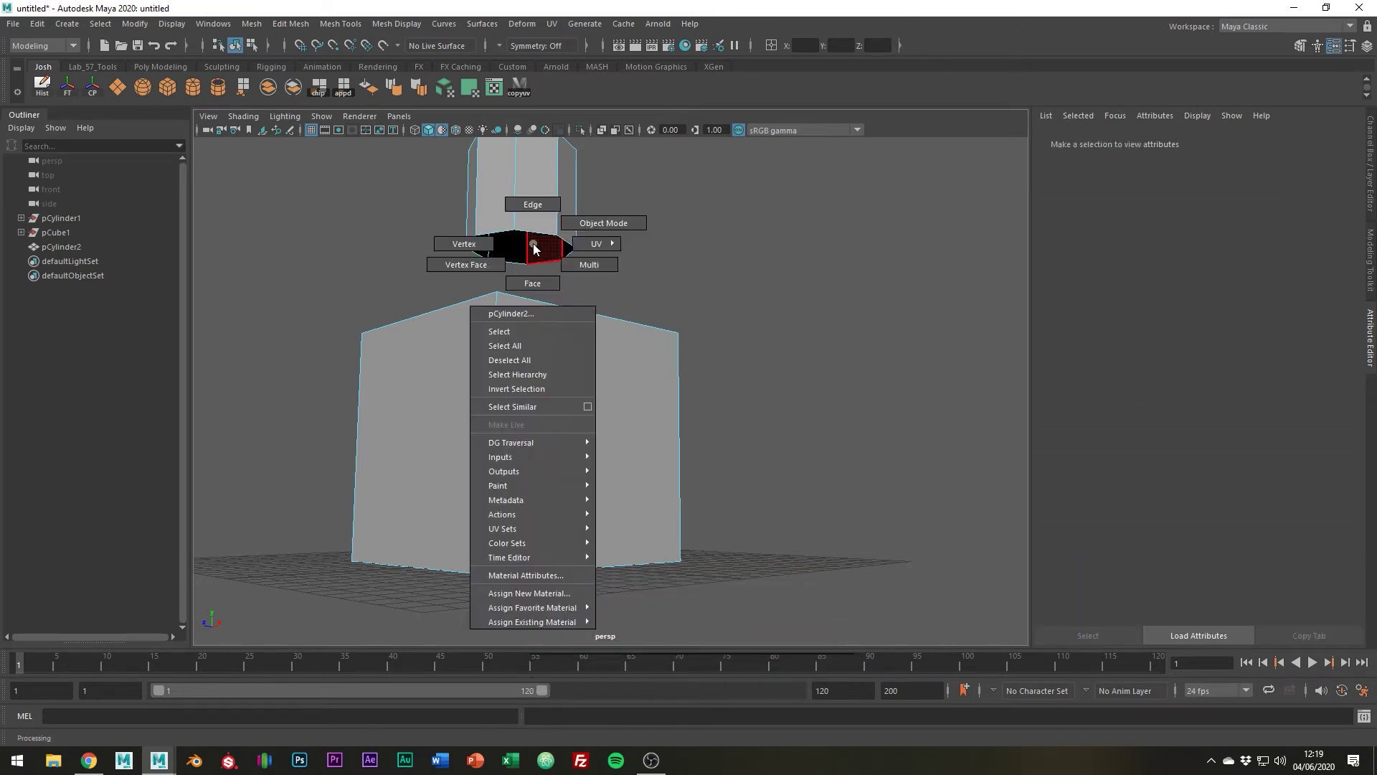
click(533, 205)
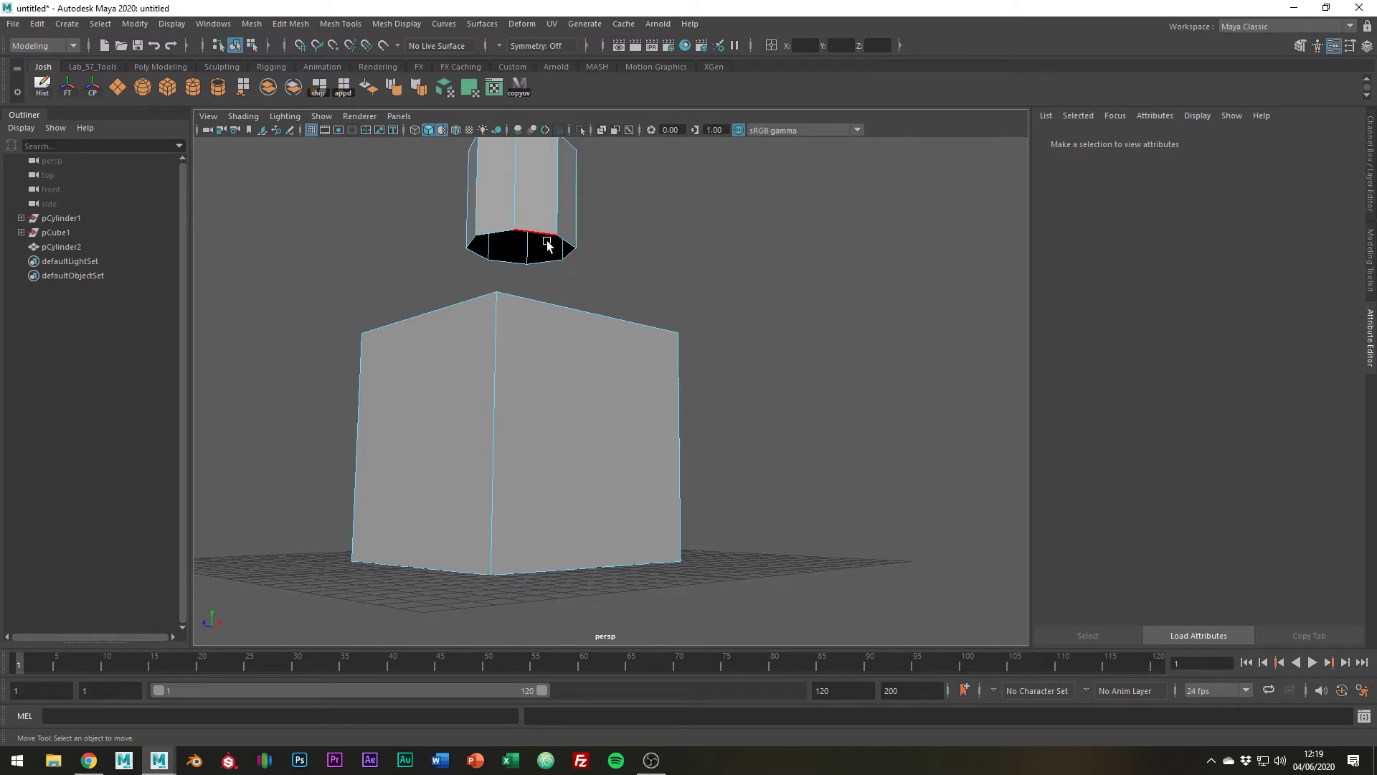
alt+drag(546, 244, 609, 316)
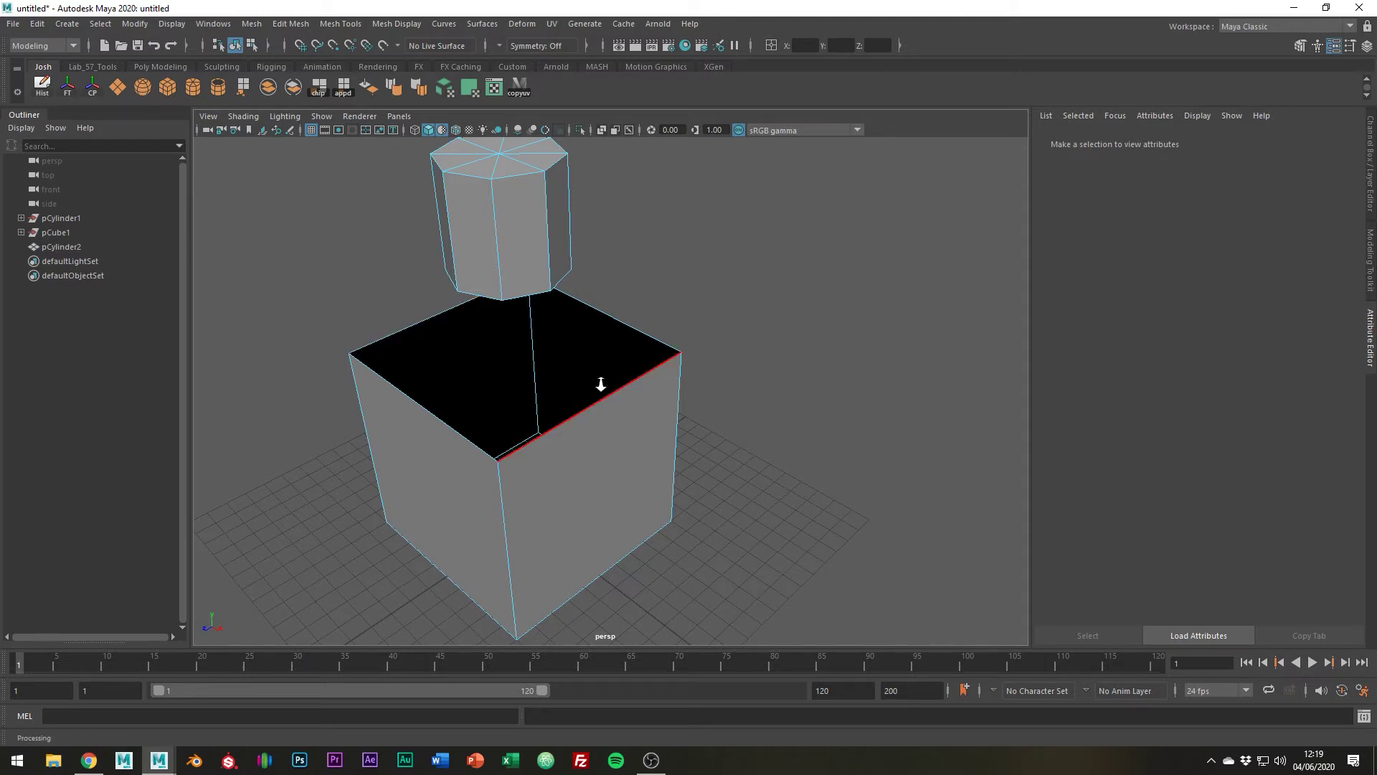
mouse_move(603, 385)
alt+mouse_down()
mouse_move(538, 378)
mouse_move(589, 364)
alt+mouse_up()
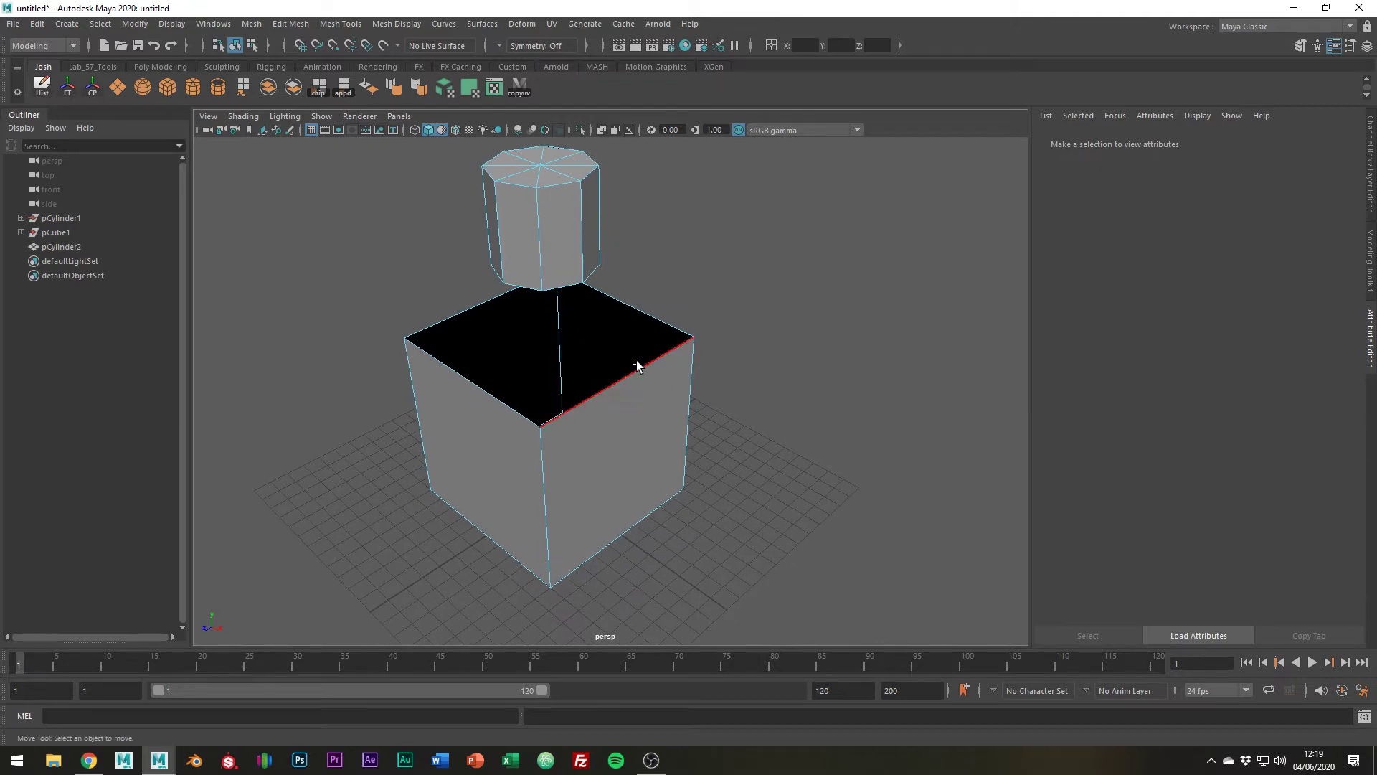
Step: Cut three edge loops through the middle of the cube with Multi-Cut, two vertical across its sides and one horizontal around it
shift+right_click(779, 299)
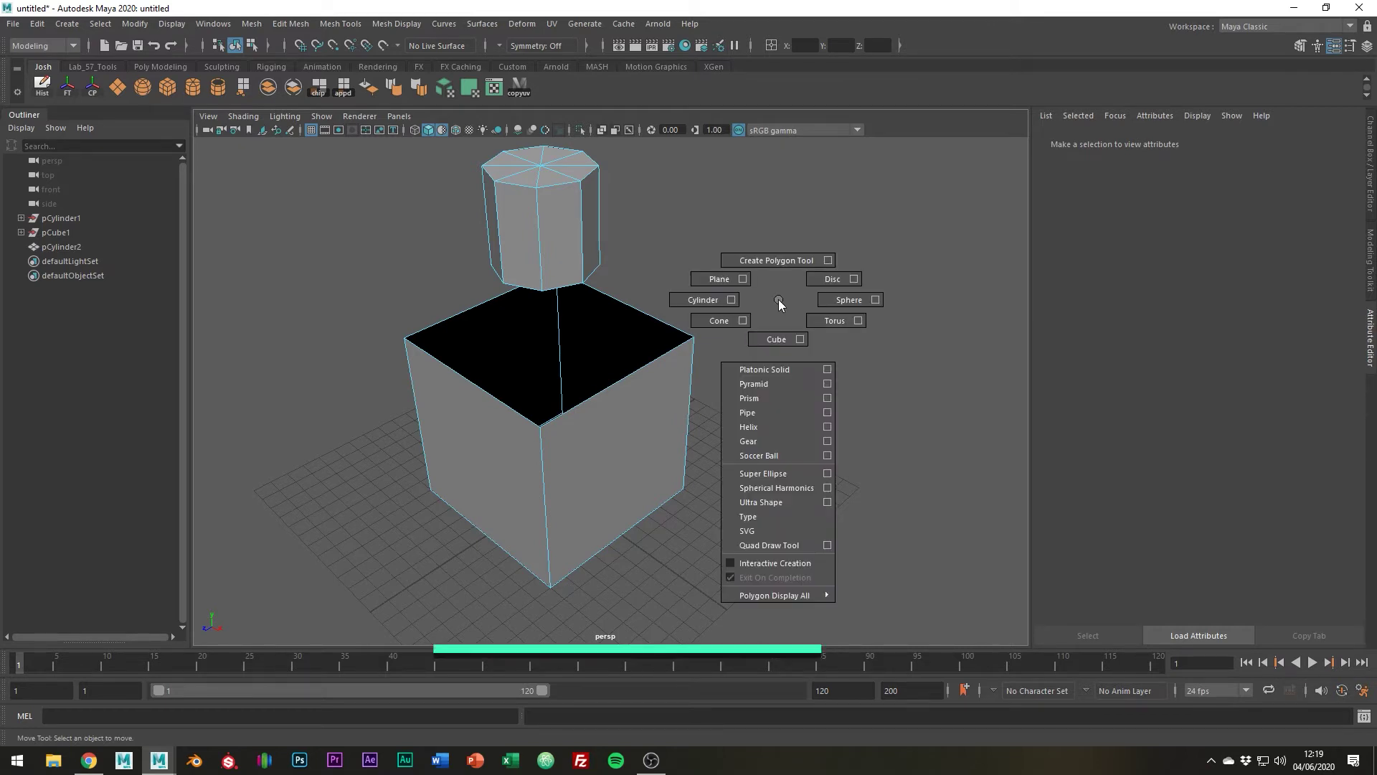
shift+right_click(662, 373)
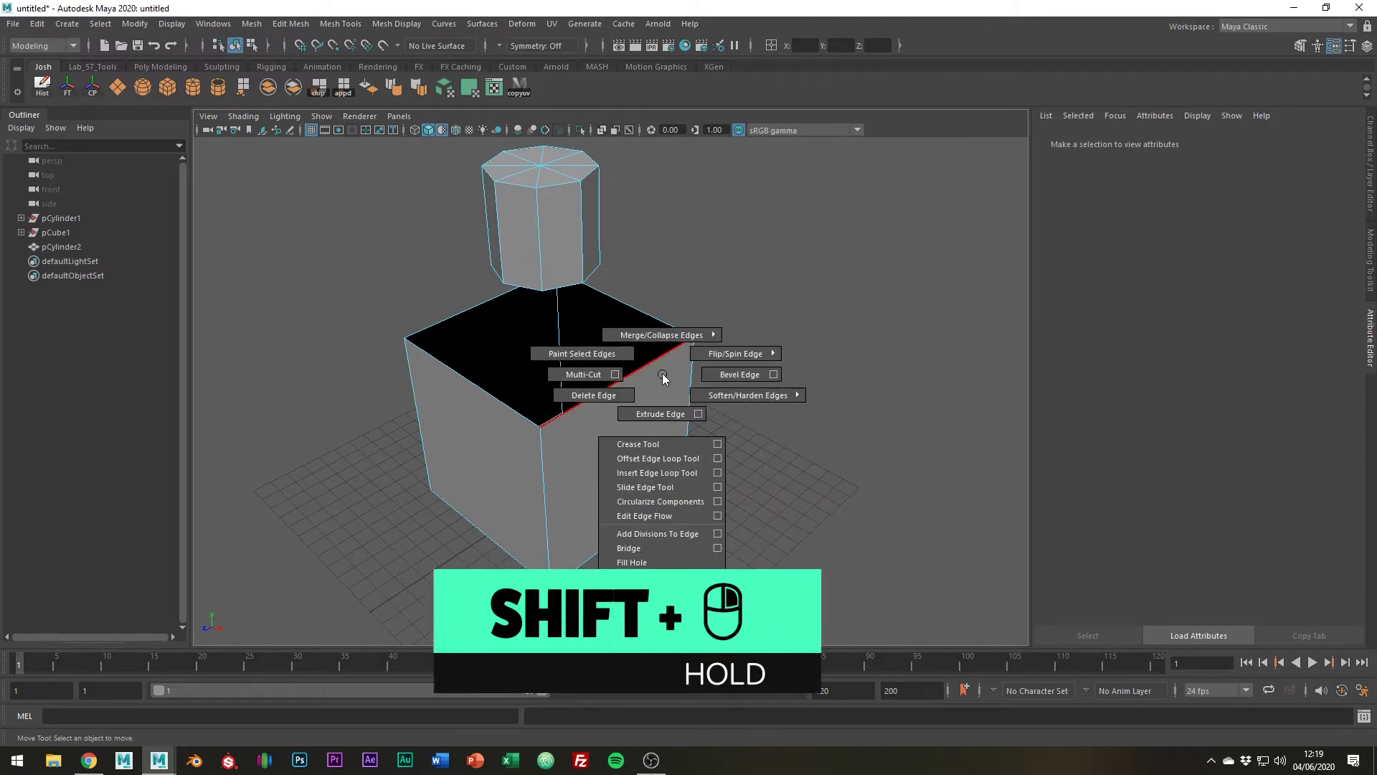
shift+right_drag(662, 374, 588, 375)
click(563, 413)
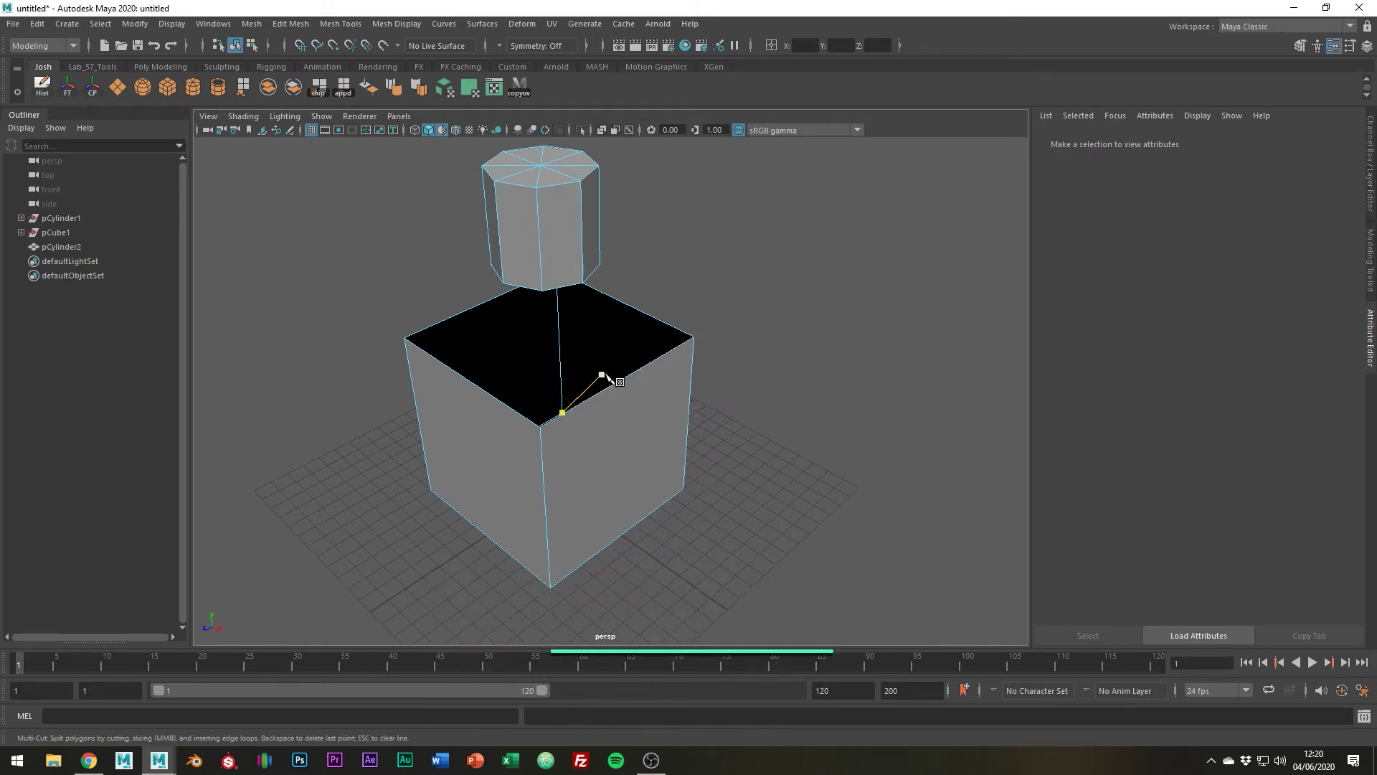
ctrl+click(613, 402)
ctrl+click(621, 396)
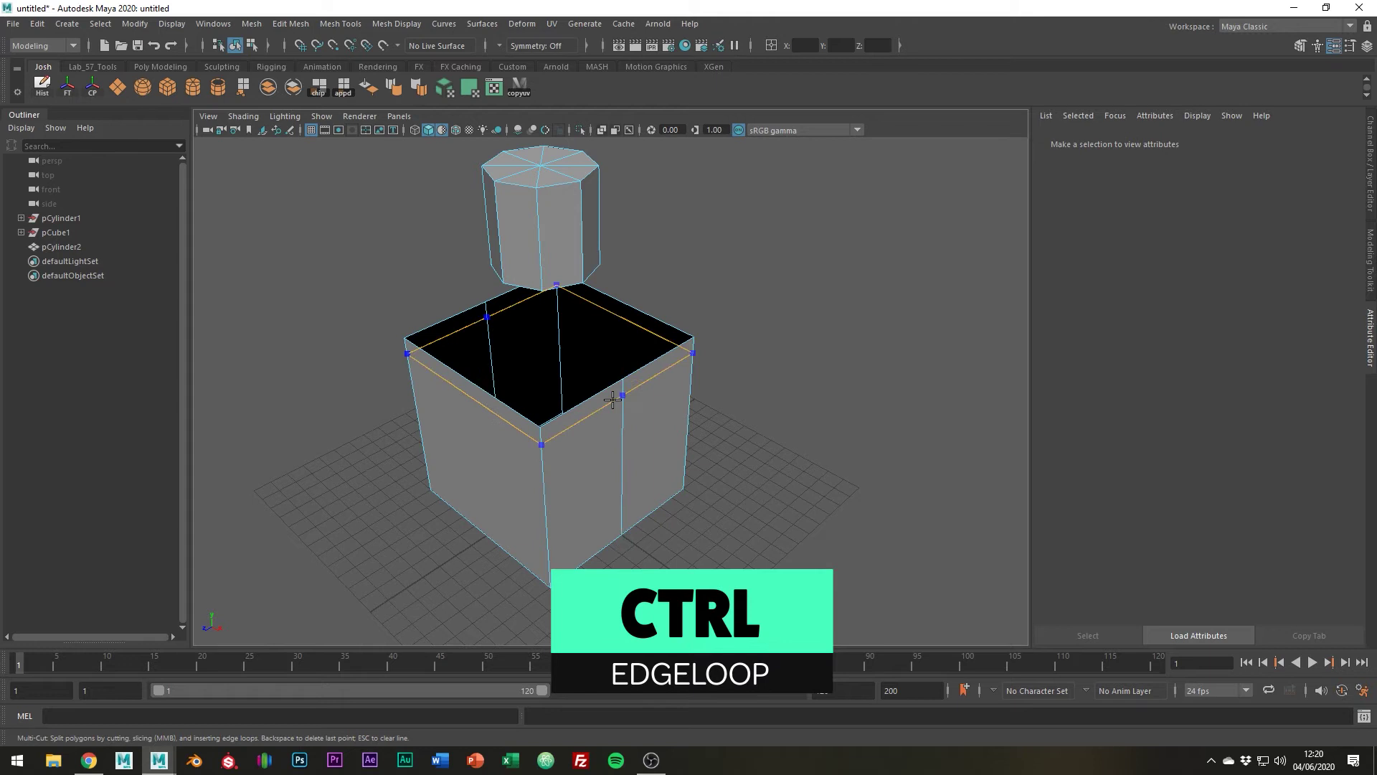
ctrl+click(489, 401)
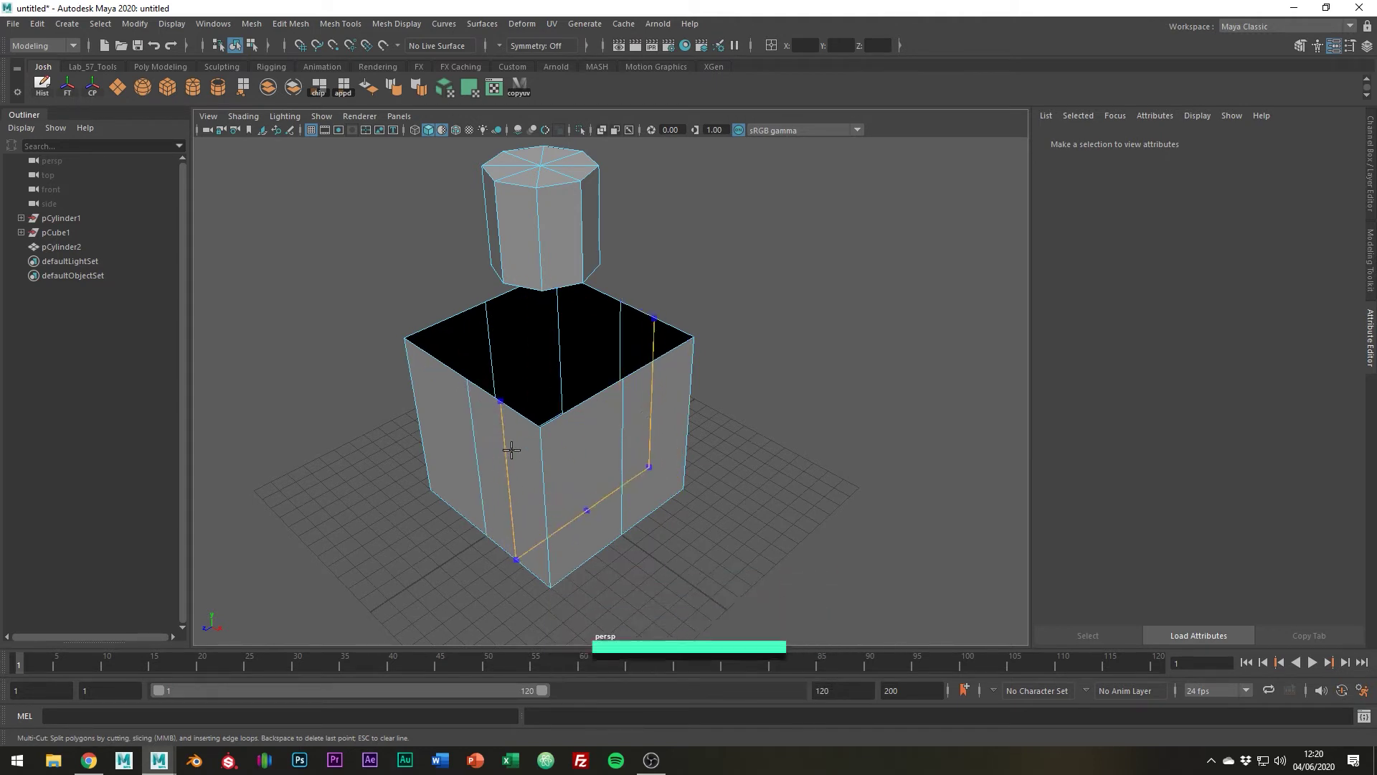
ctrl+click(519, 465)
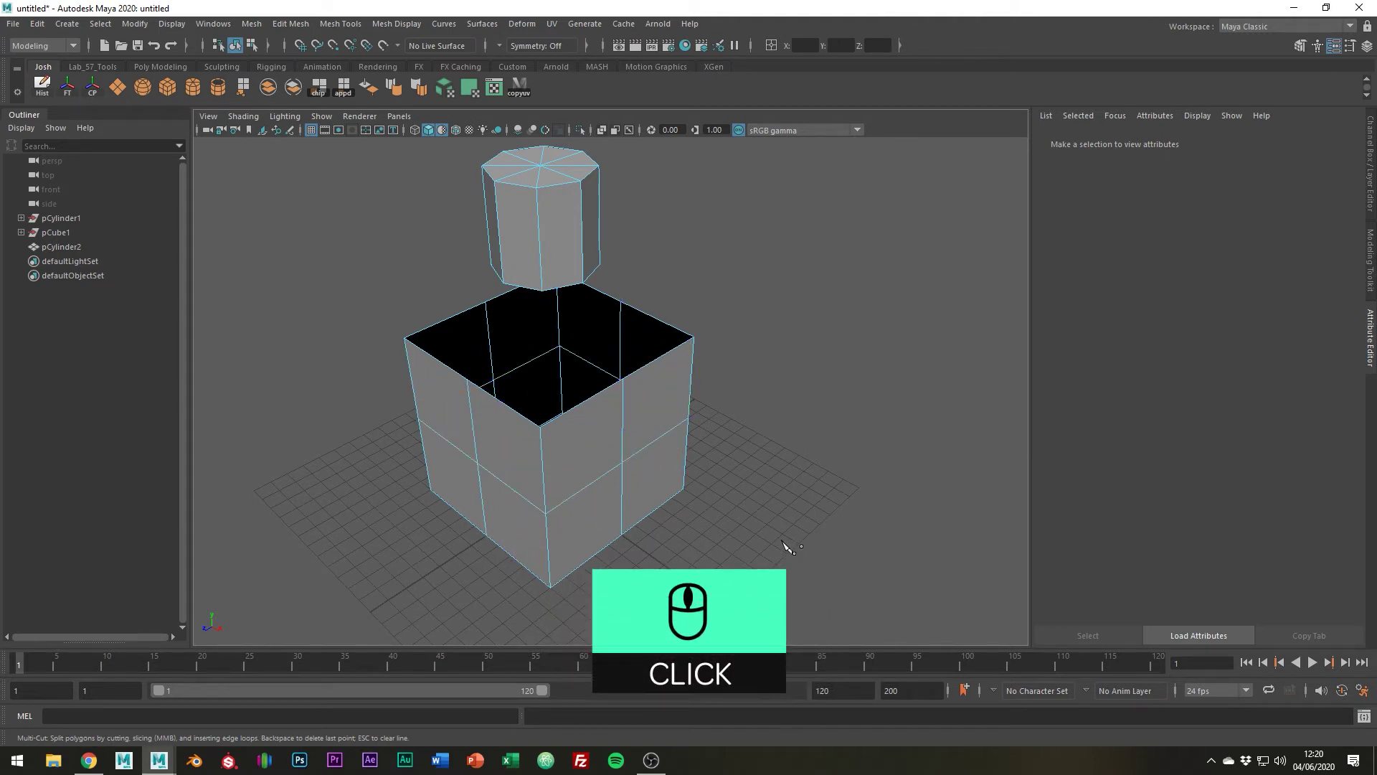
alt+drag(787, 546, 736, 513)
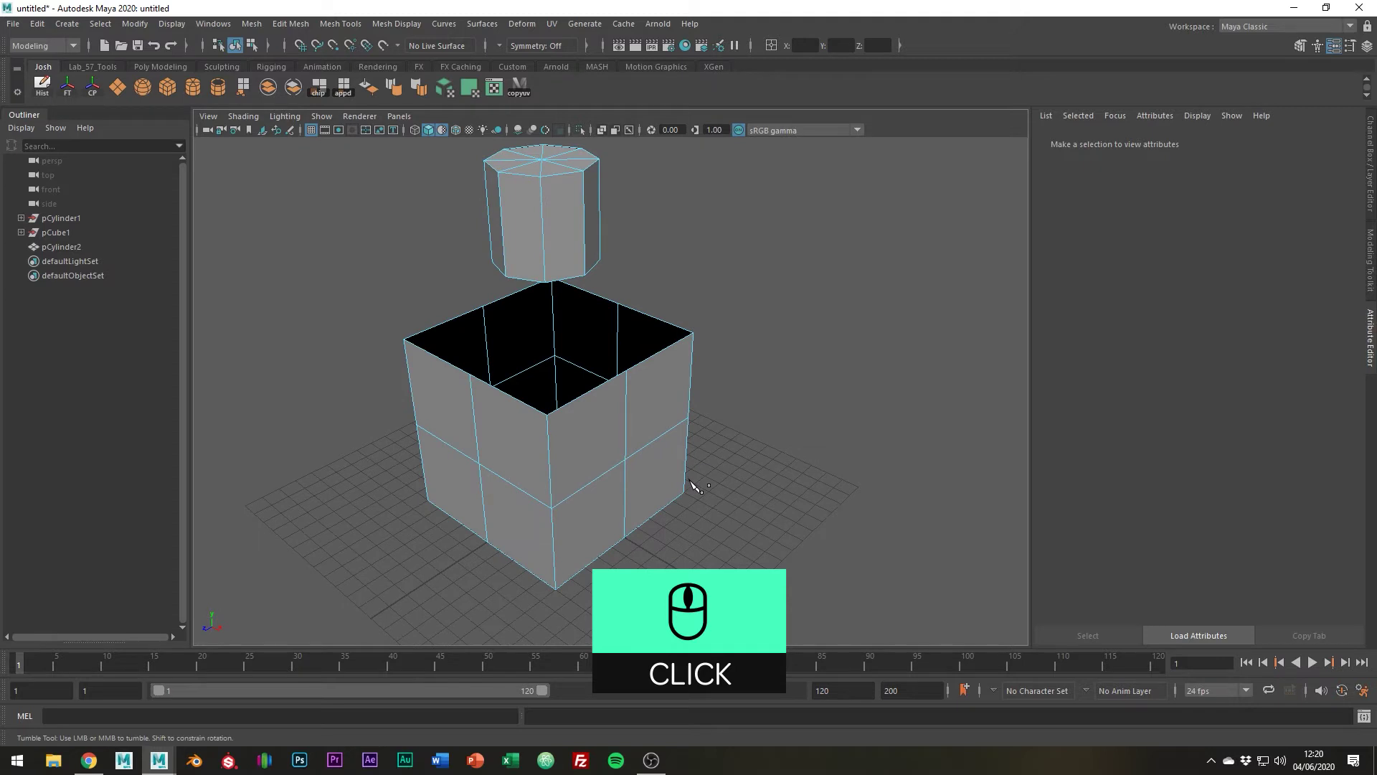
Step: Bridge the border edge loop of the cylinder's open bottom with that of the cube's open top
shift+right_drag(691, 479, 680, 302)
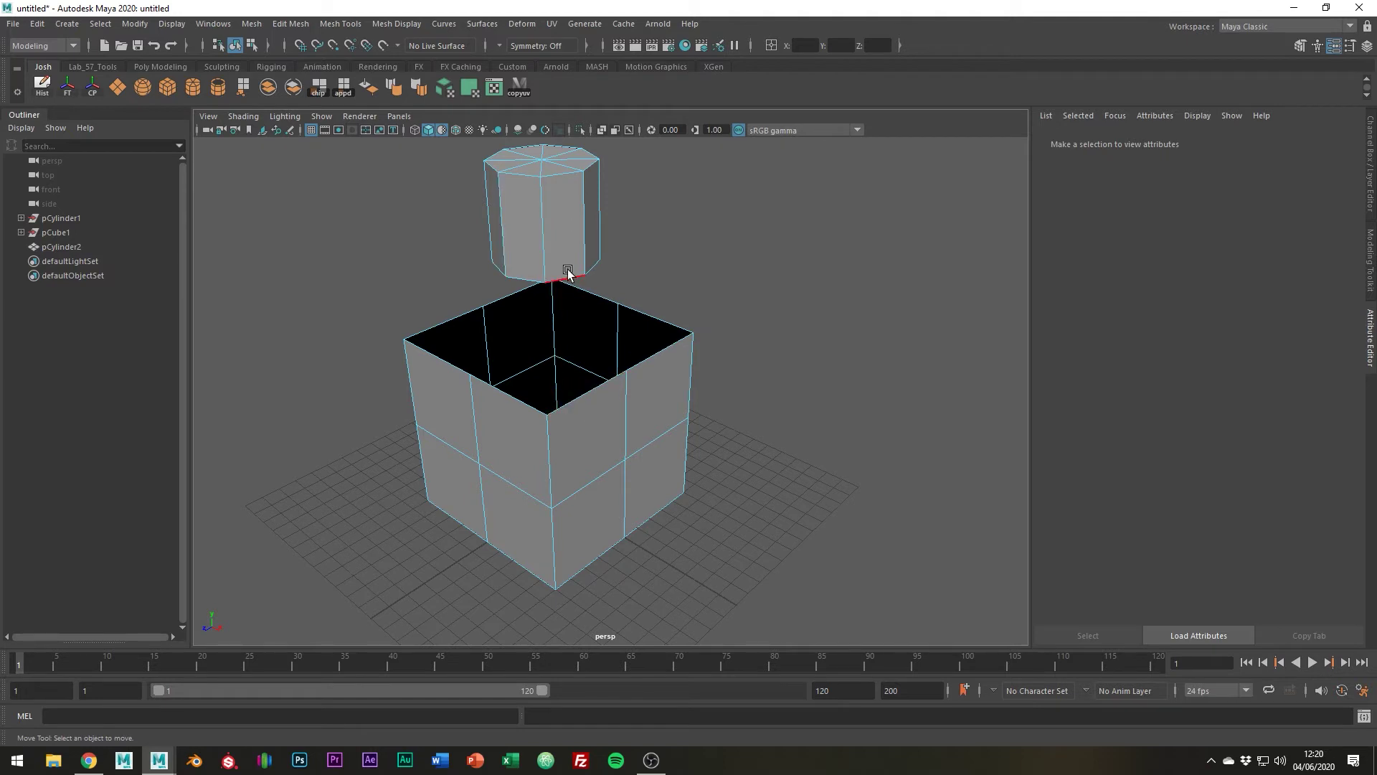
alt+drag(571, 283, 581, 262)
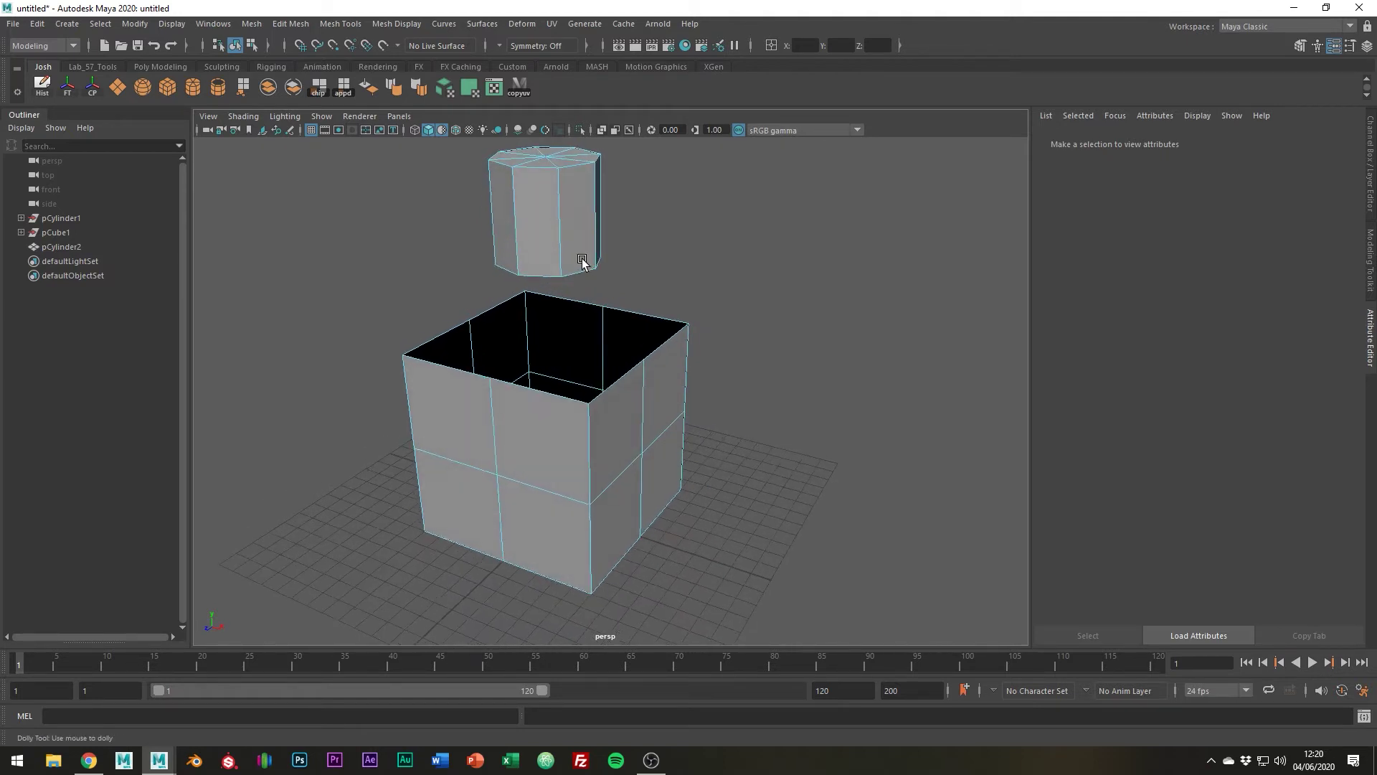
alt+right_drag(581, 262, 662, 286)
double_click(553, 234)
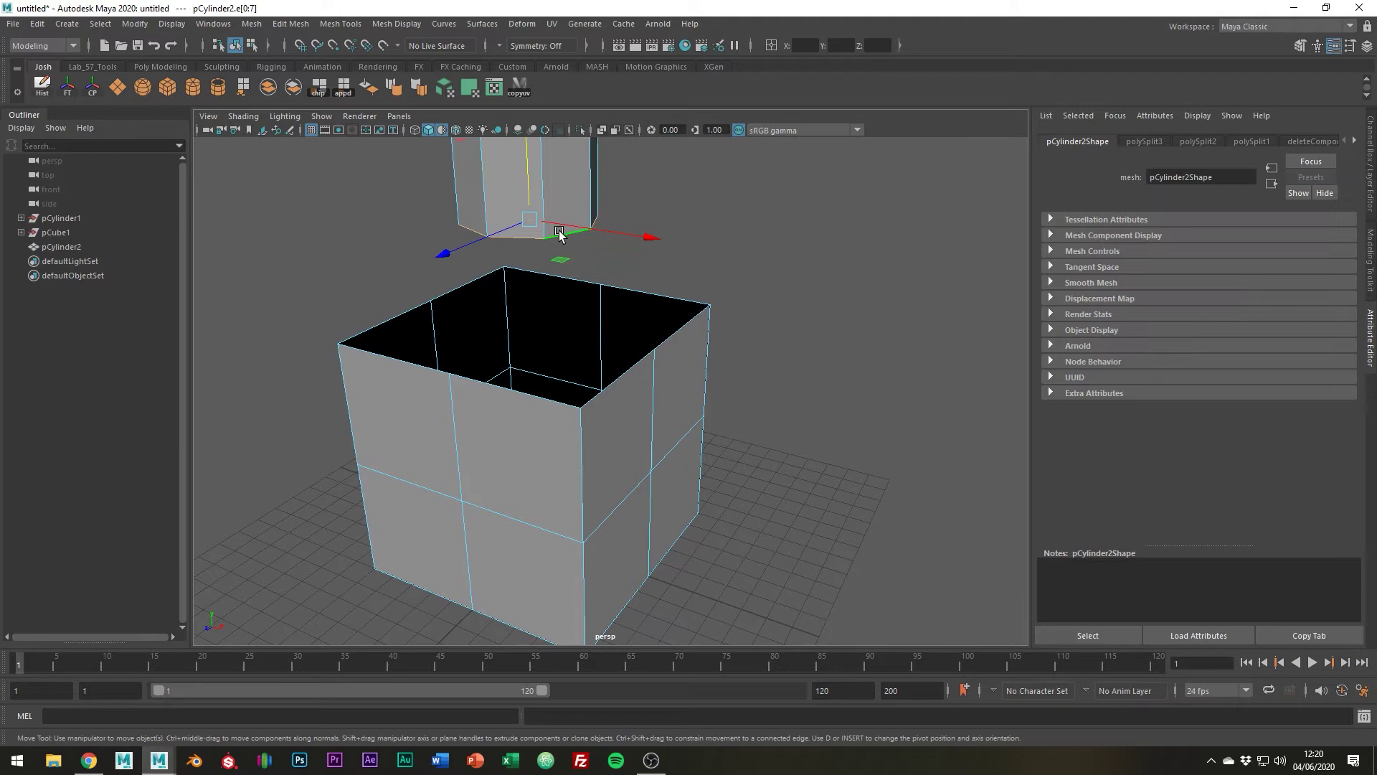
alt+drag(553, 233, 627, 298)
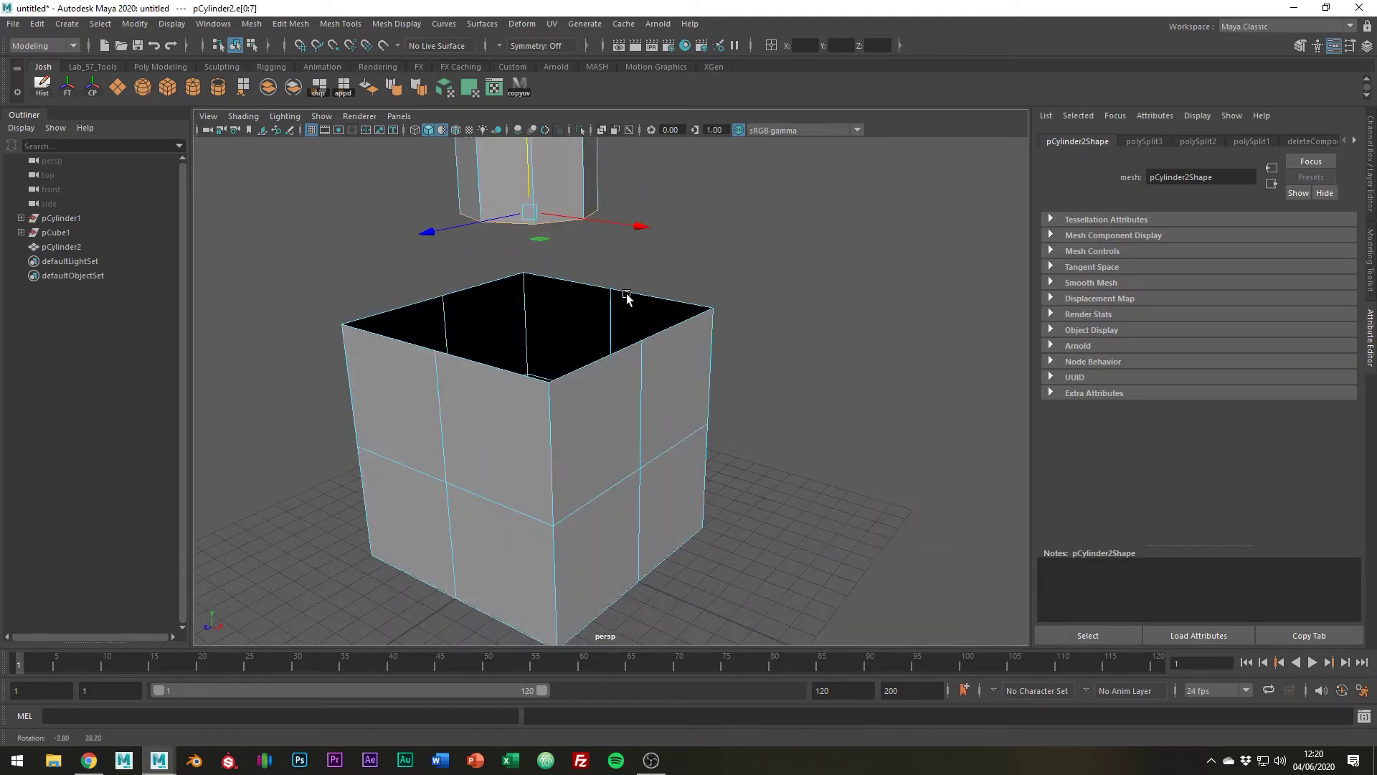
shift+double_click(641, 296)
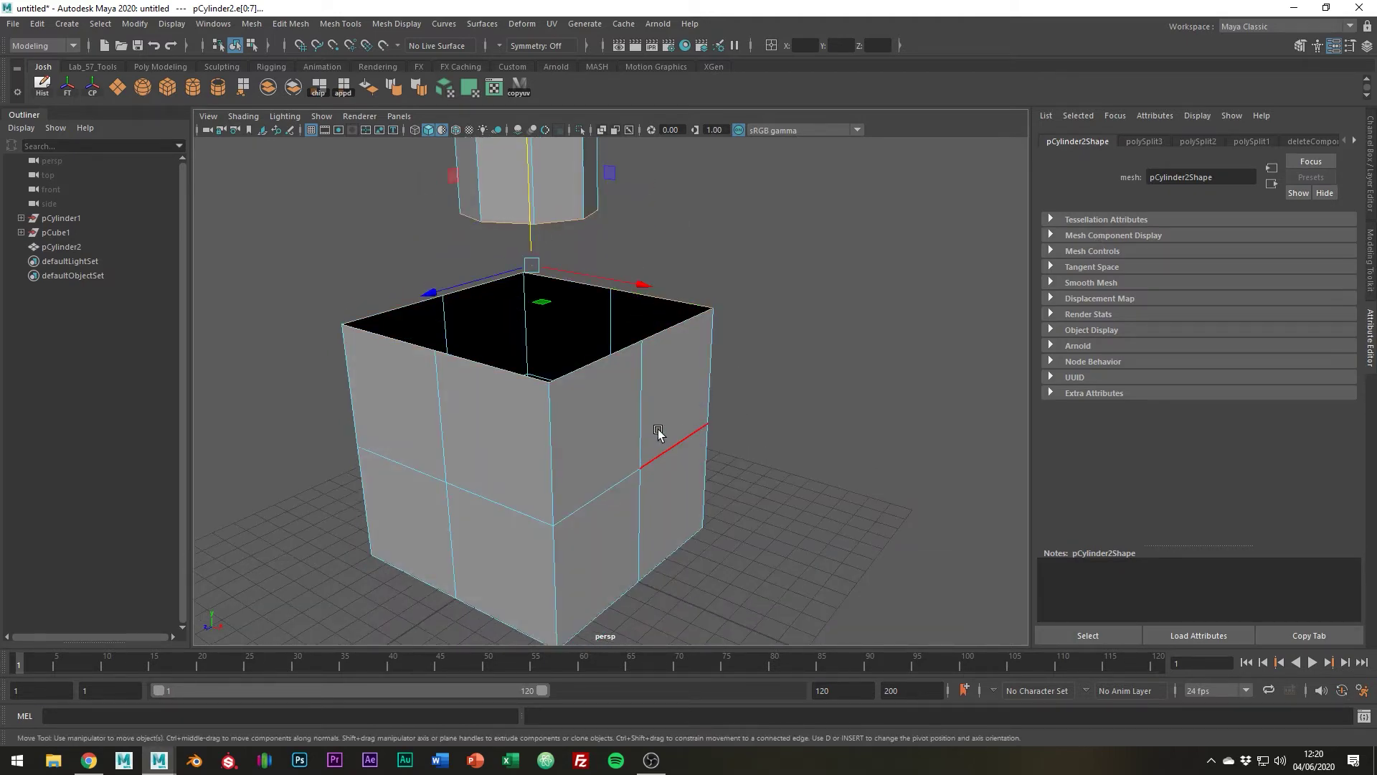
alt+middle_drag(657, 429, 725, 441)
alt+drag(724, 442, 712, 434)
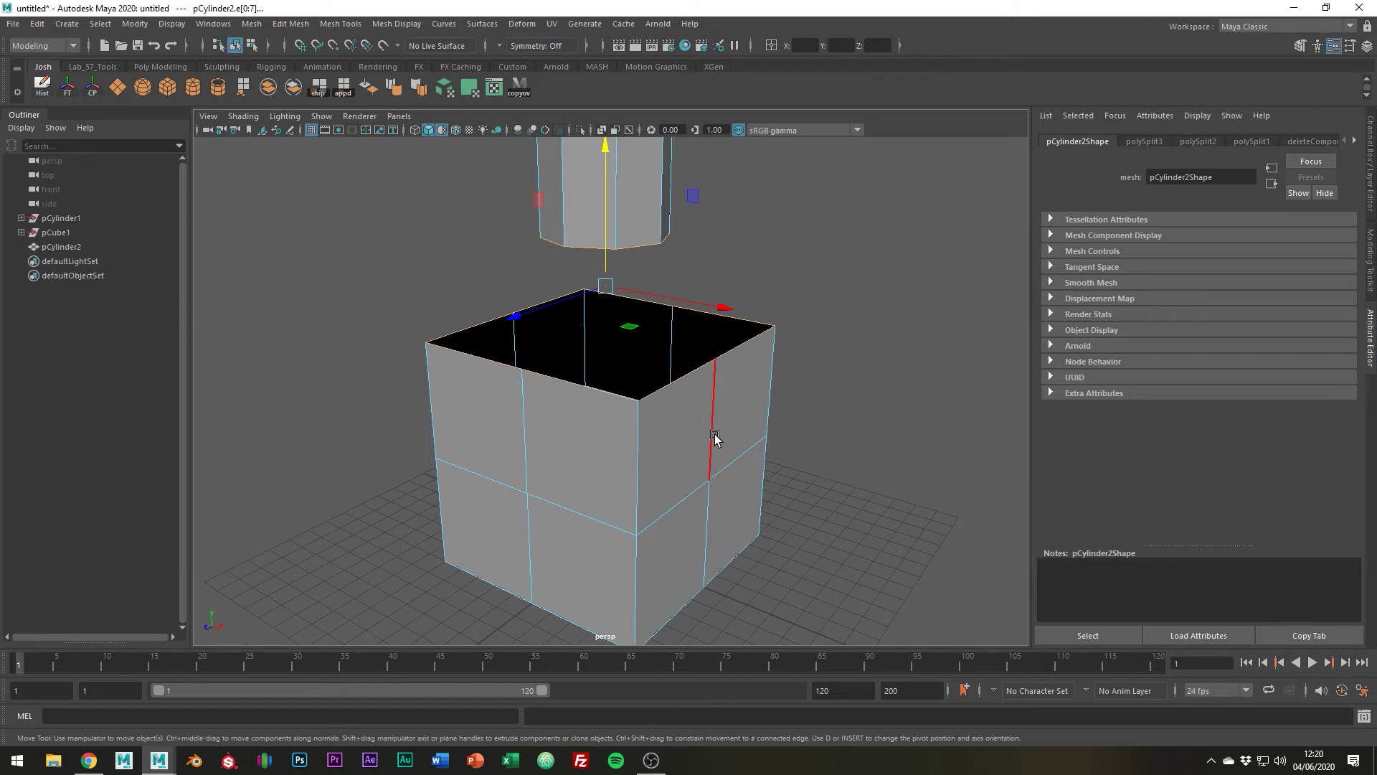
shift+right_click(716, 434)
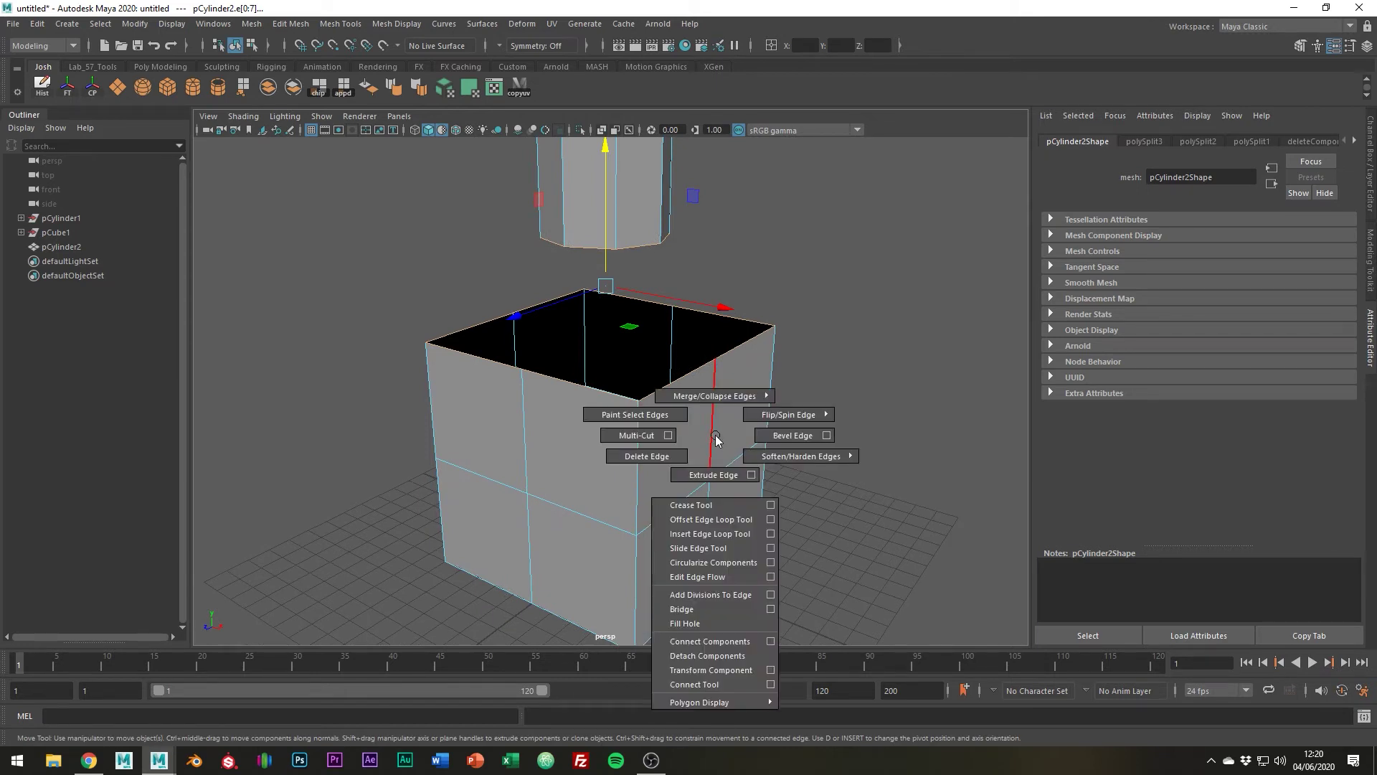
click(700, 609)
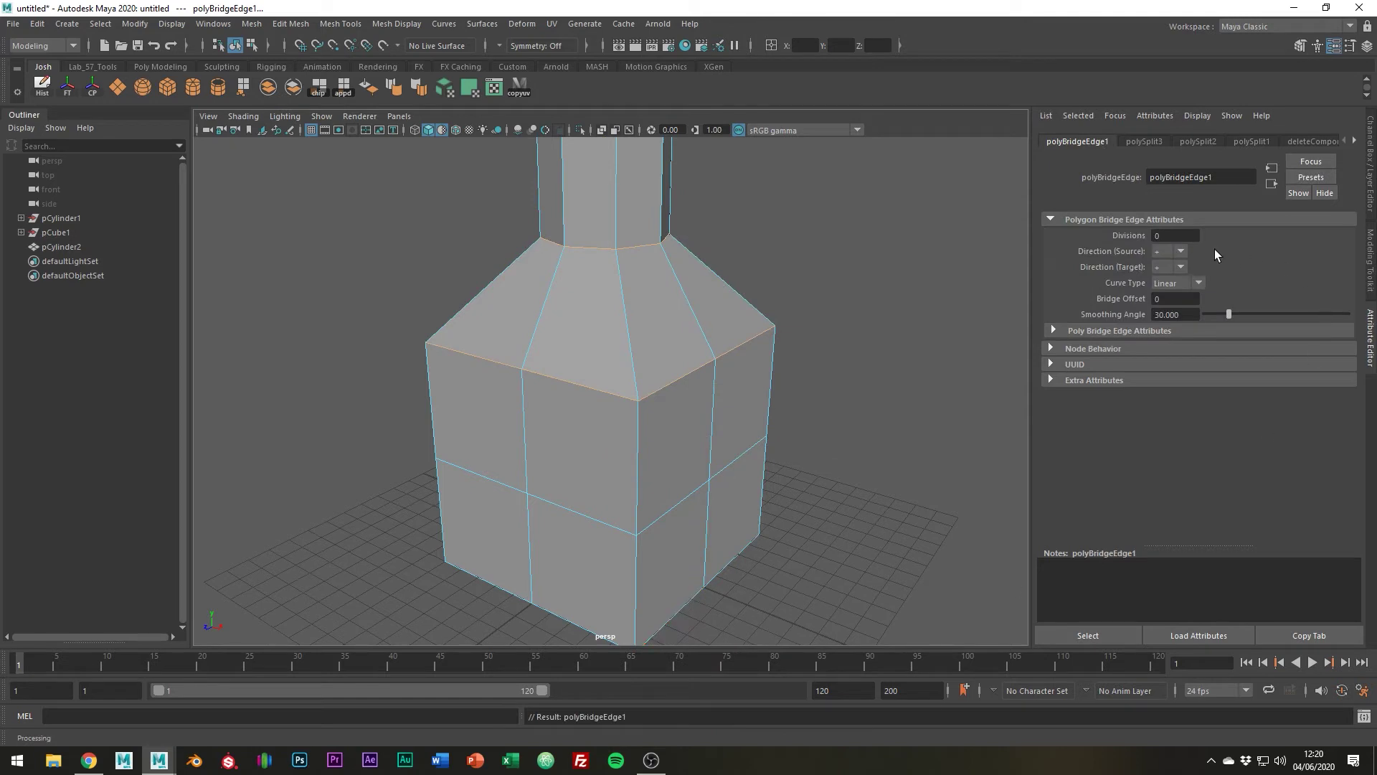
Step: Add one division across the bridged section and scale its middle edge loop slightly inward
click(1172, 236)
click(646, 311)
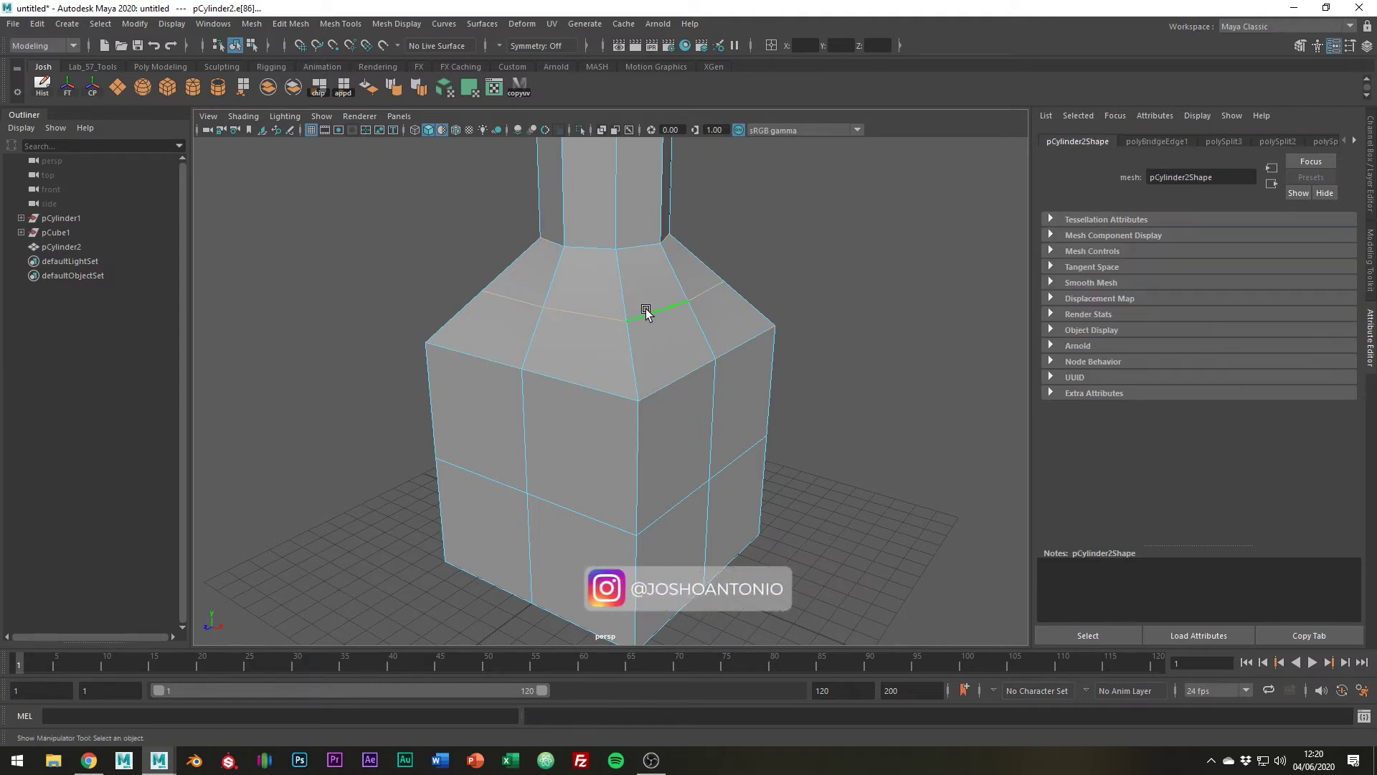
key(r)
drag(604, 288, 592, 285)
key(shift)
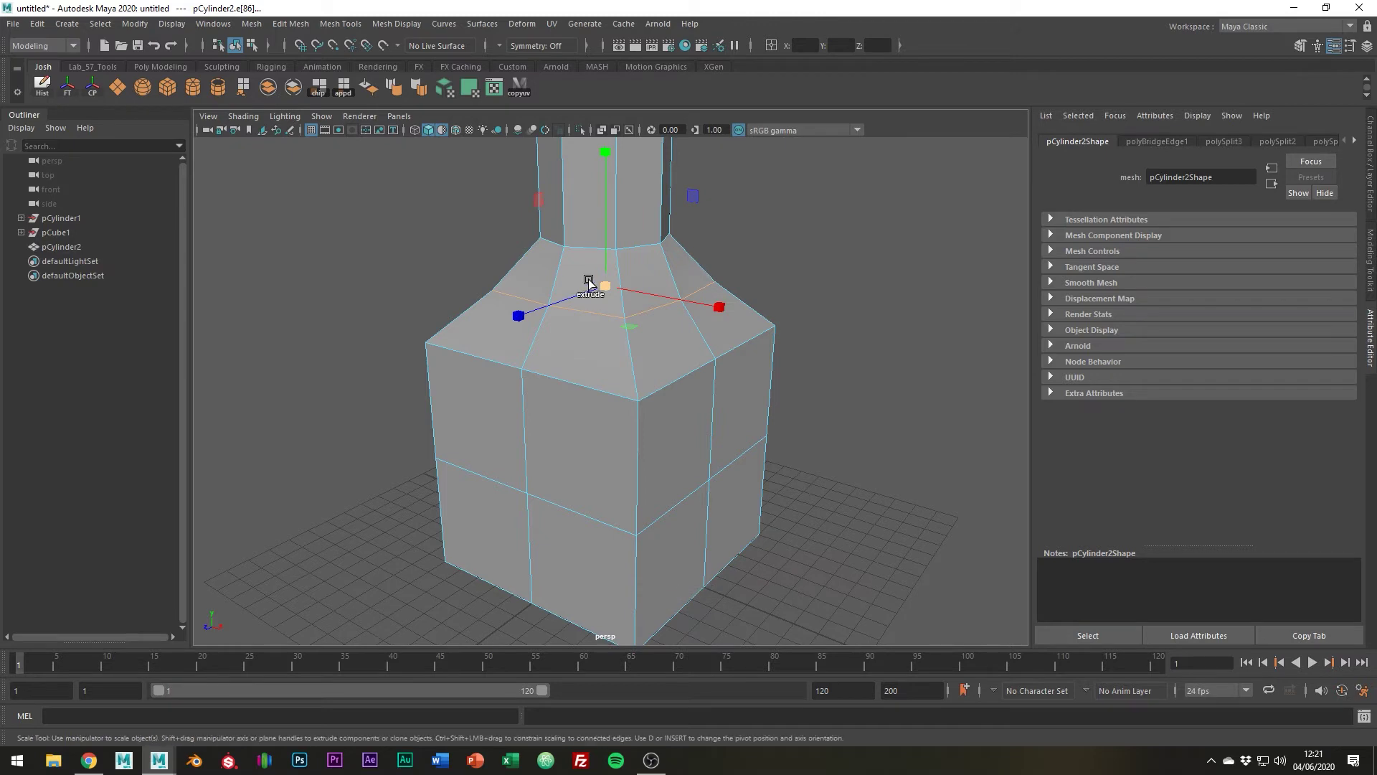
Step: Cut supporting edge loops with Multi-Cut on both sides of the shoulder and neck base, and just below the neck's top edge
shift+right_drag(588, 280, 513, 283)
ctrl+click(623, 413)
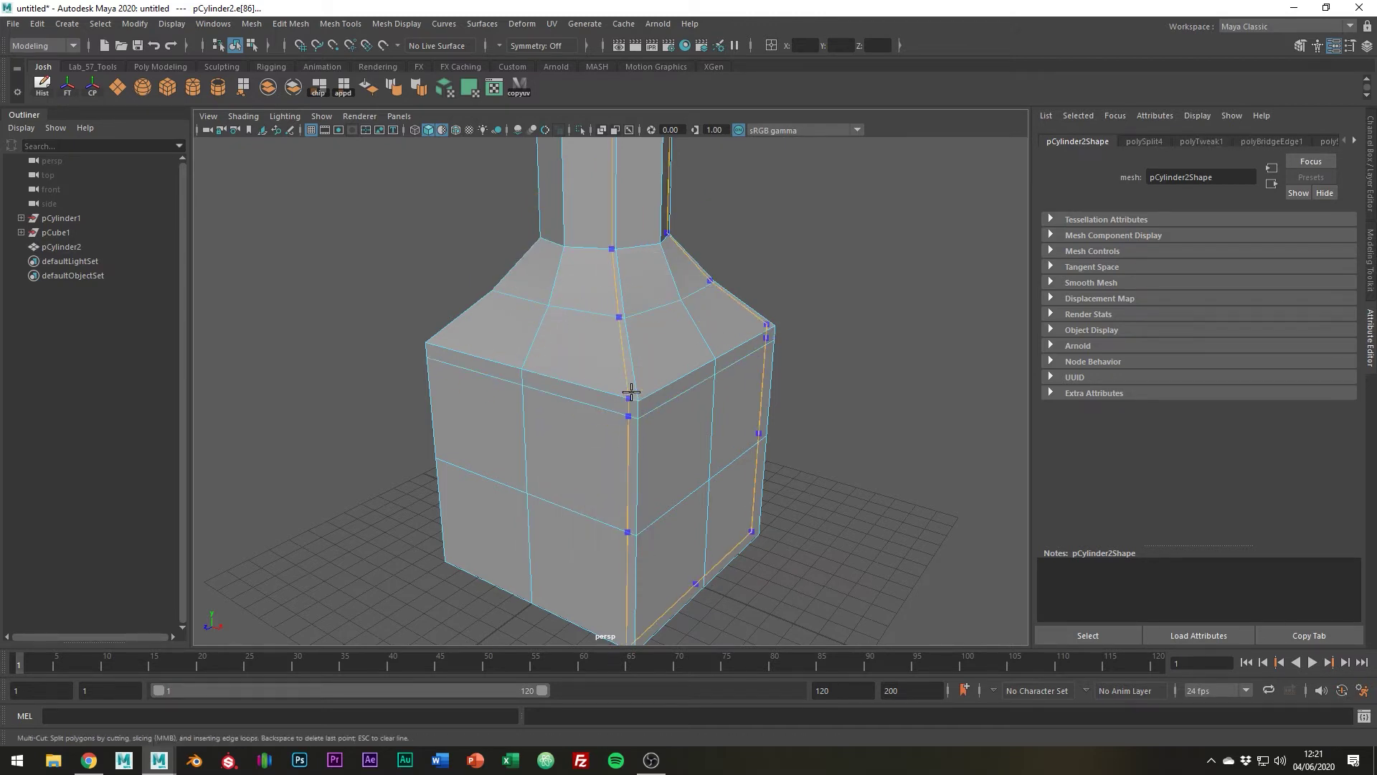
ctrl+click(616, 254)
alt+middle_drag(683, 231, 632, 263)
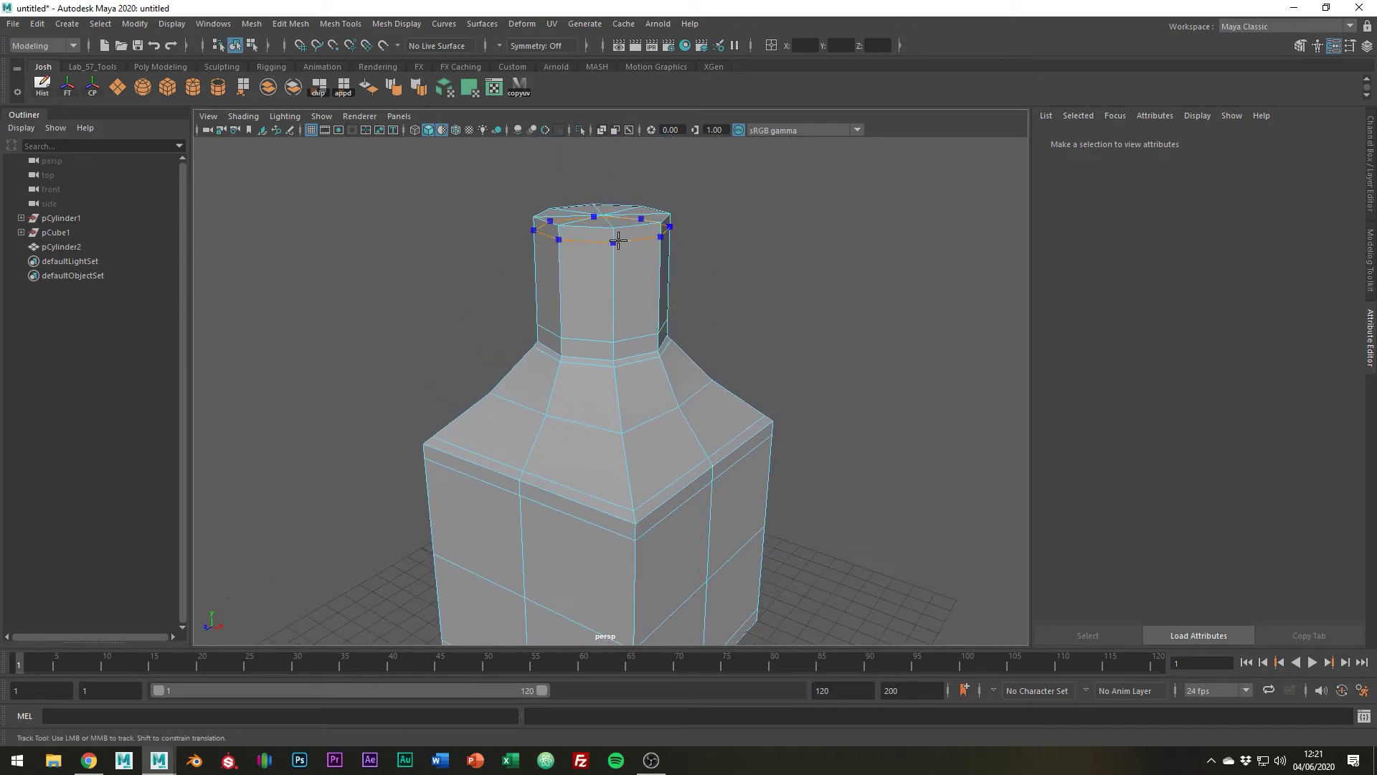
ctrl+click(618, 240)
Step: Preview the bottle smoothed and deselected, and examine how soft its body corners look
alt+right_drag(619, 240, 700, 348)
key(3)
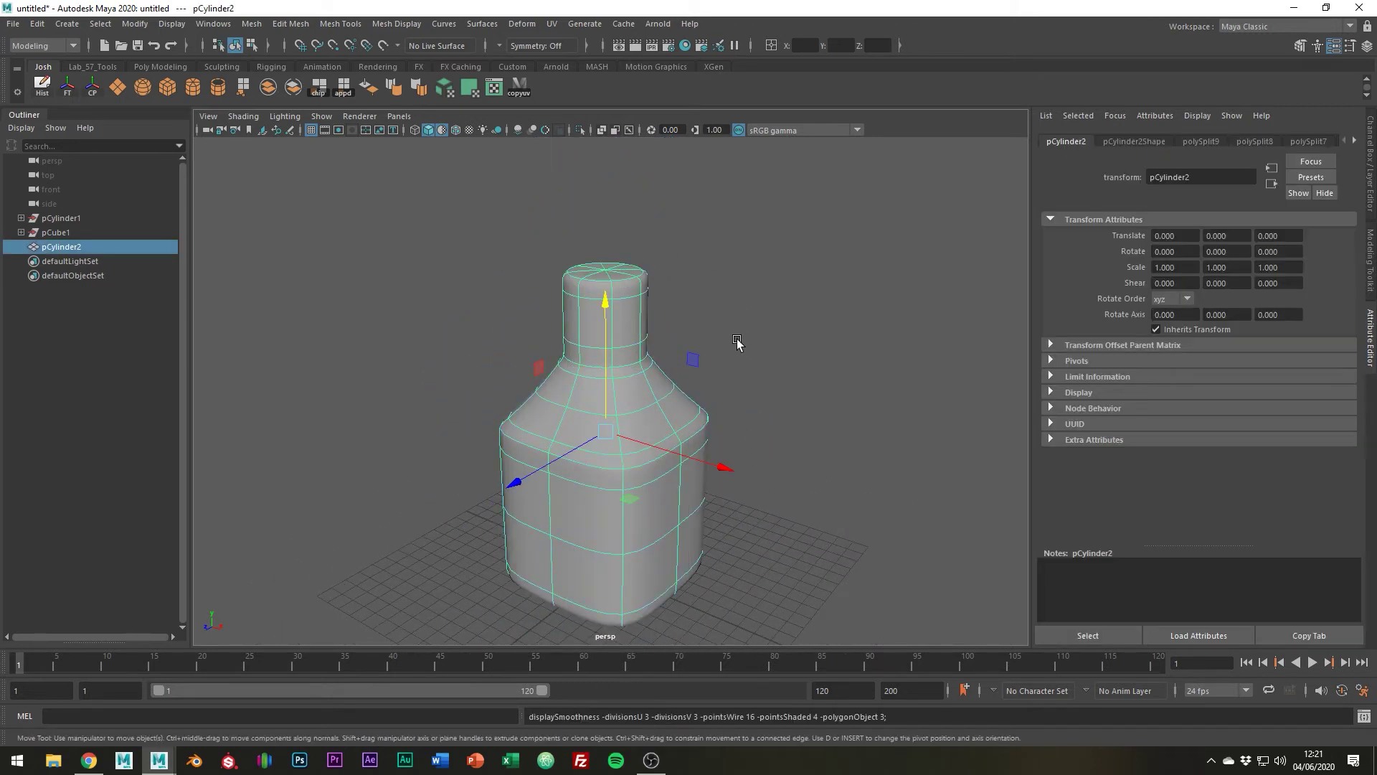
click(742, 340)
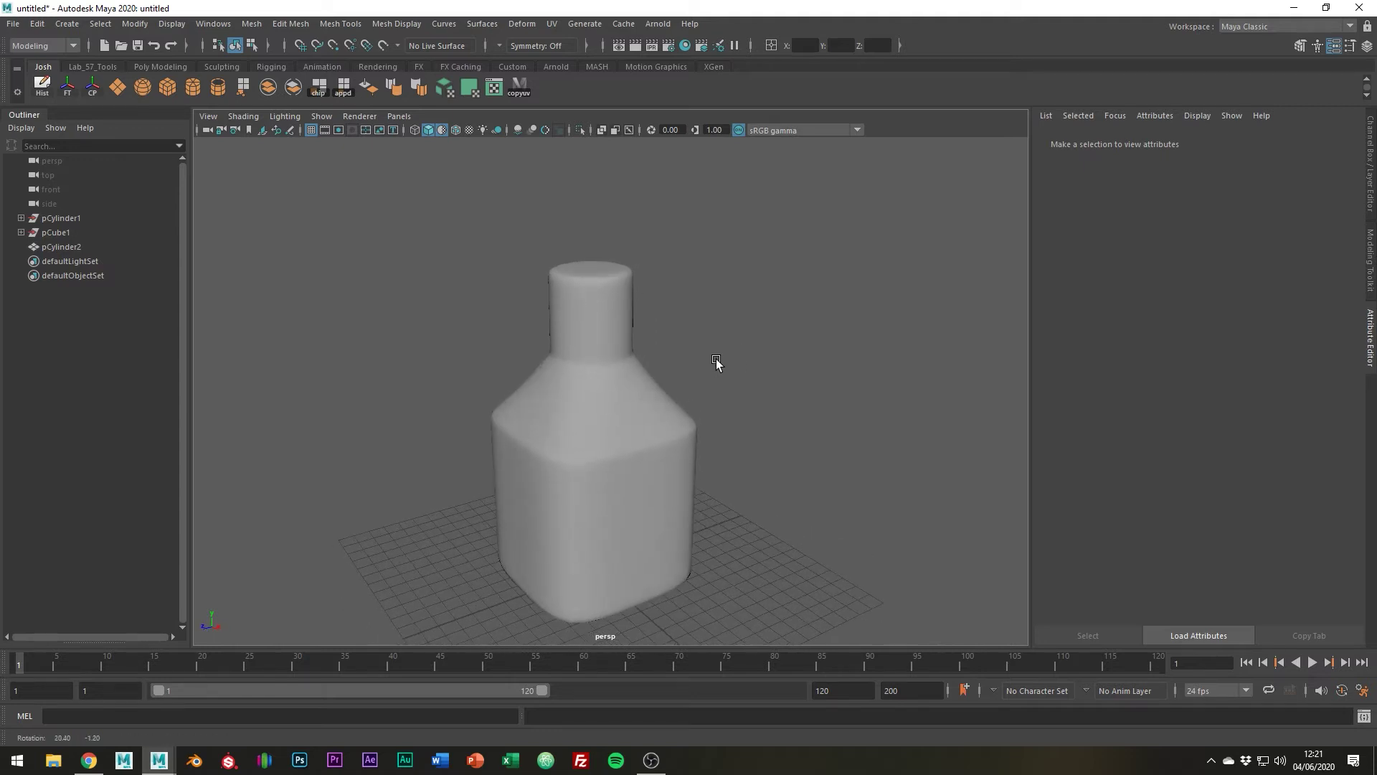
alt+drag(716, 363, 783, 366)
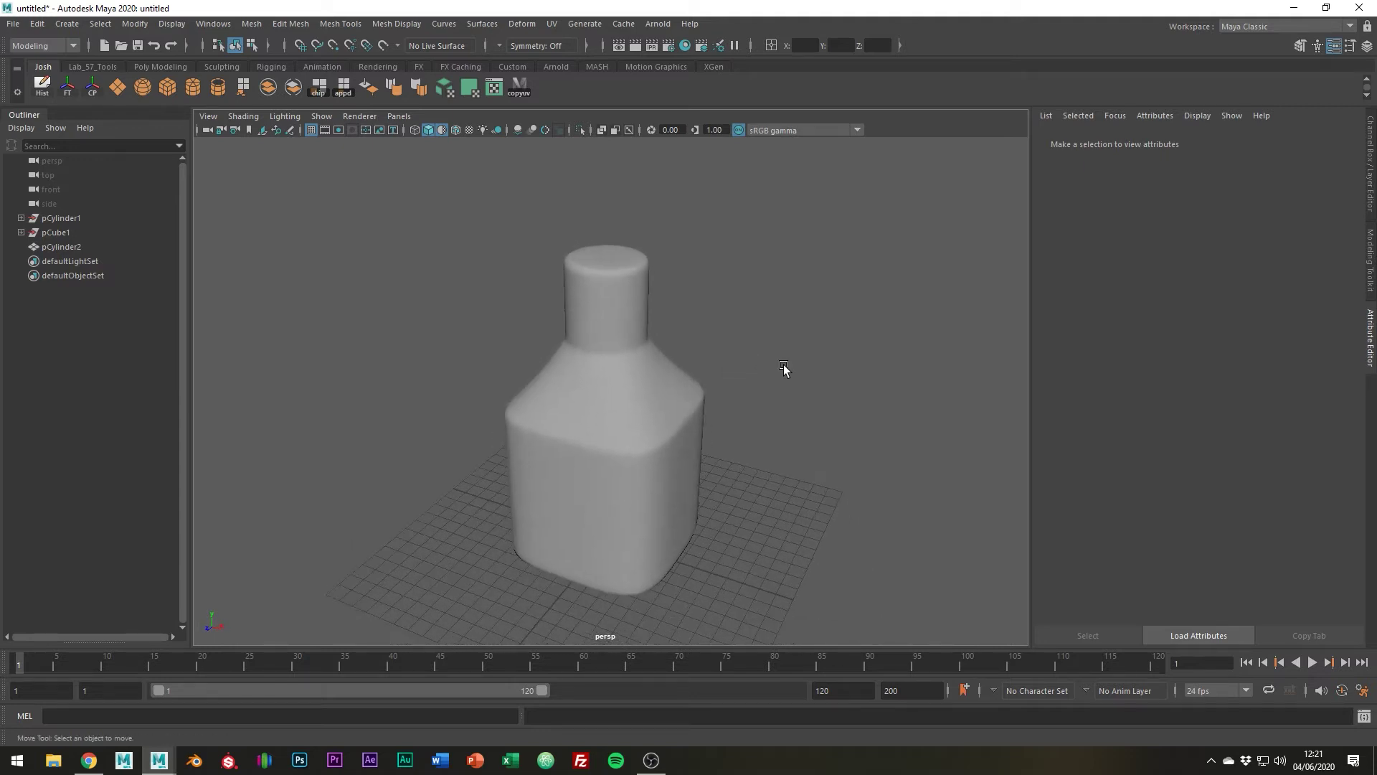
Step: Cut vertical supporting edge loops close to the bottle body's corners with Multi-Cut in the unsmoothed display
click(683, 412)
shift+right_click(658, 397)
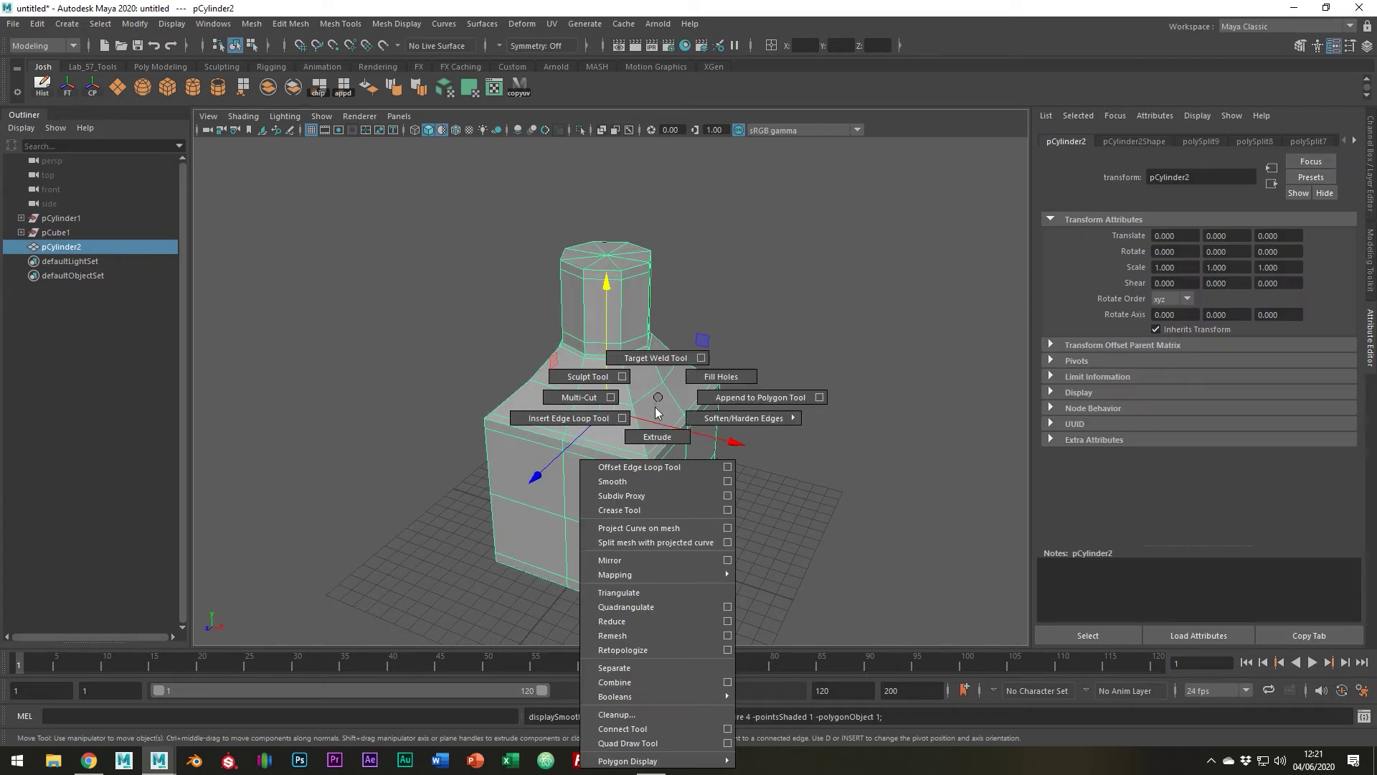
click(579, 397)
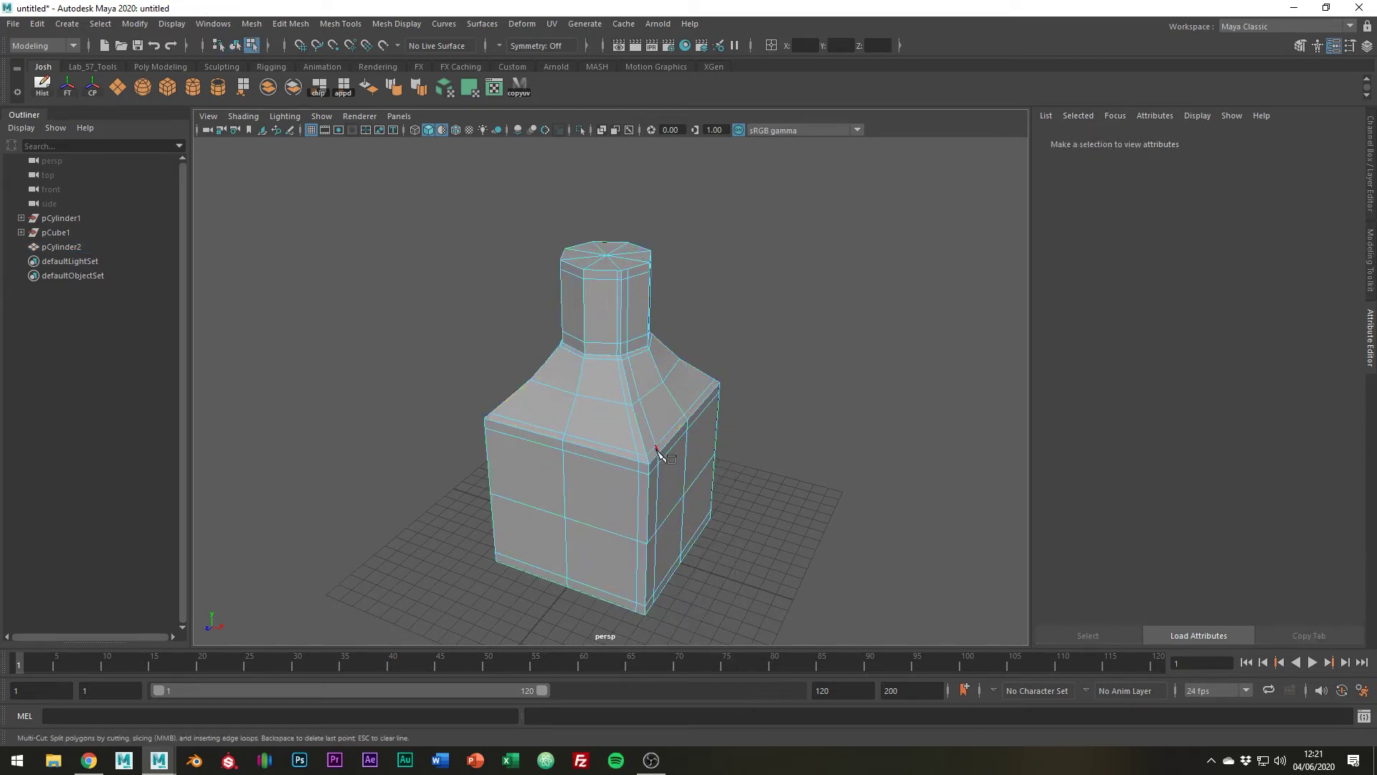
Step: Turn the smooth preview back on, return to object mode and inspect the bottle's sharpened corners
key(3)
right_drag(664, 382, 719, 363)
click(806, 390)
alt+drag(875, 471, 690, 389)
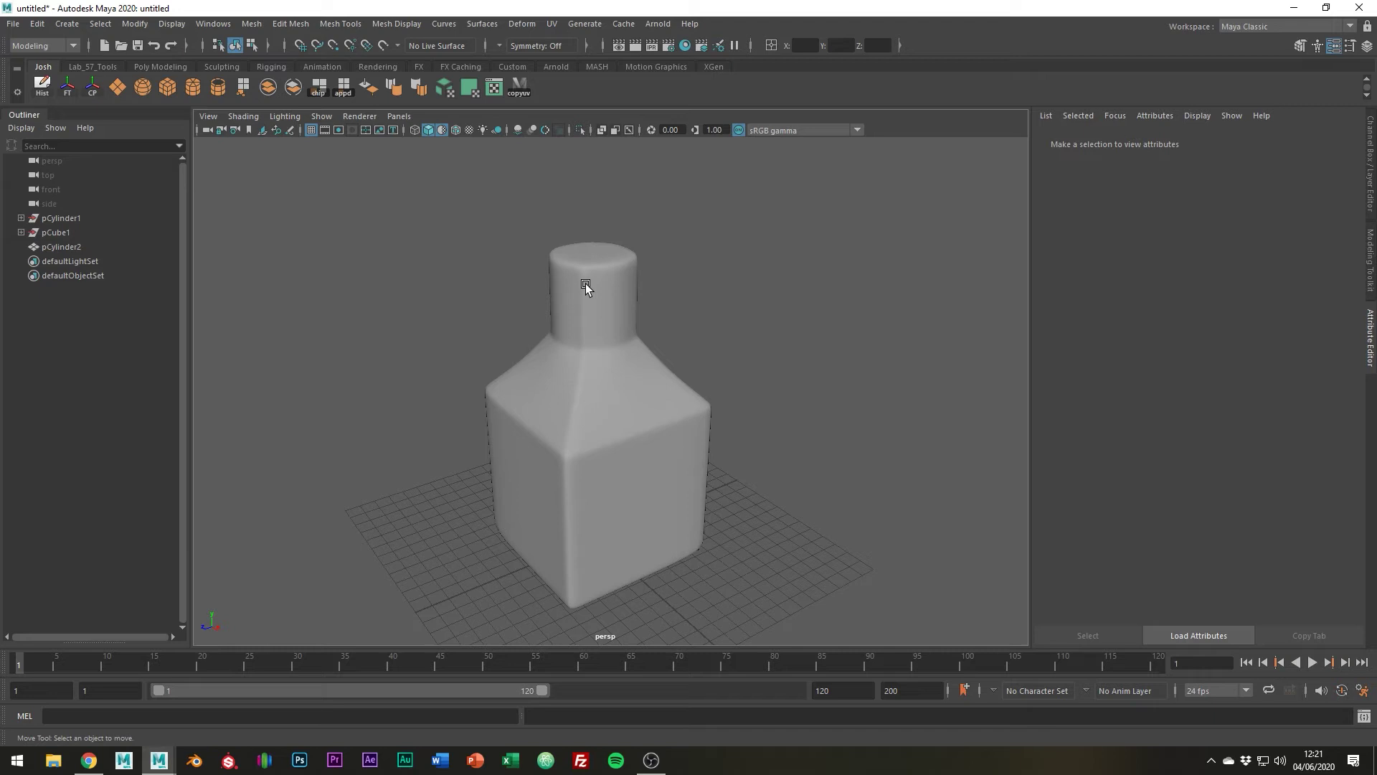
Step: Move the finished bottle off the grid to make room at the origin, and deselect it
scroll(586, 284, down, 4)
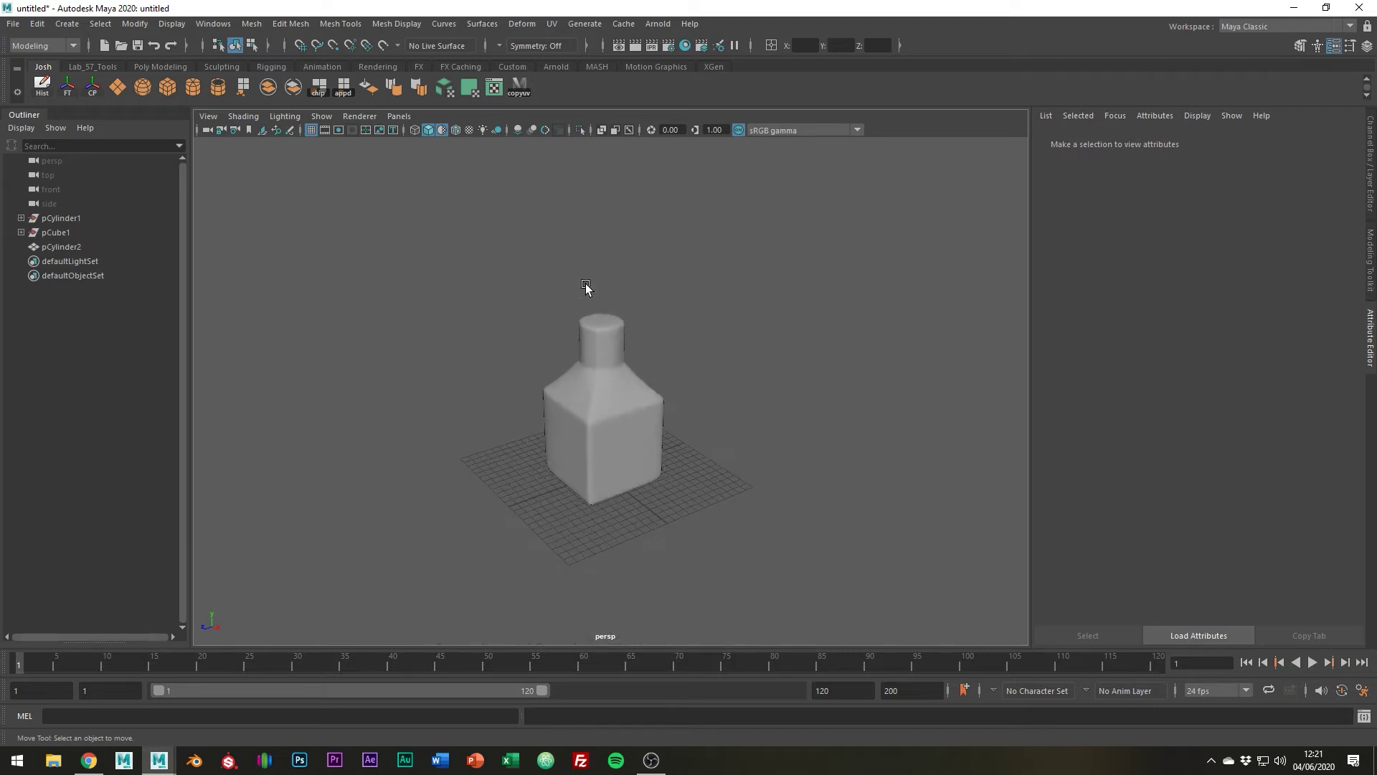
click(599, 396)
drag(539, 418, 697, 382)
click(796, 470)
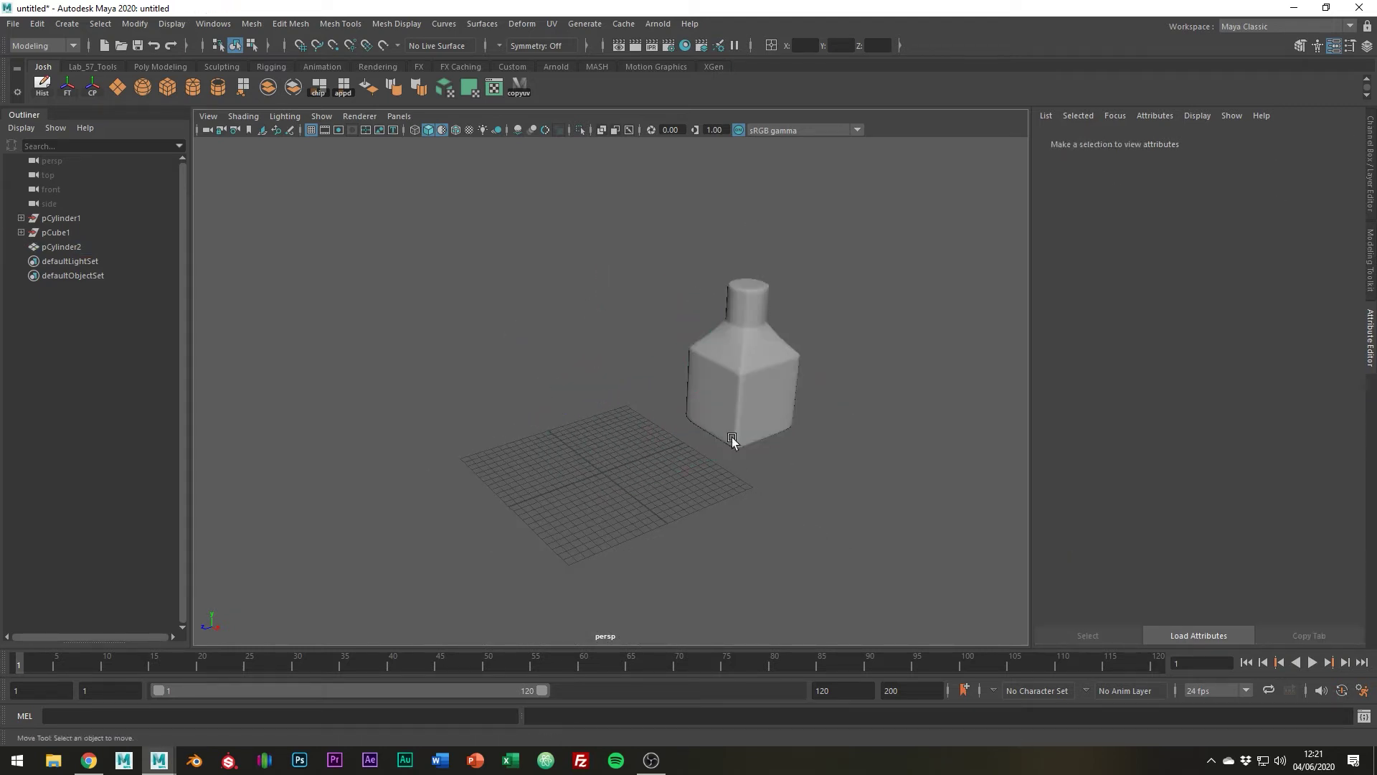
Step: Create a new polygon cube on the grid and a smaller default polygon cylinder beside it
click(161, 87)
mouse_move(602, 469)
shift+mouse_down()
mouse_move(624, 491)
mouse_move(685, 499)
mouse_move(679, 482)
shift+mouse_up()
click(193, 86)
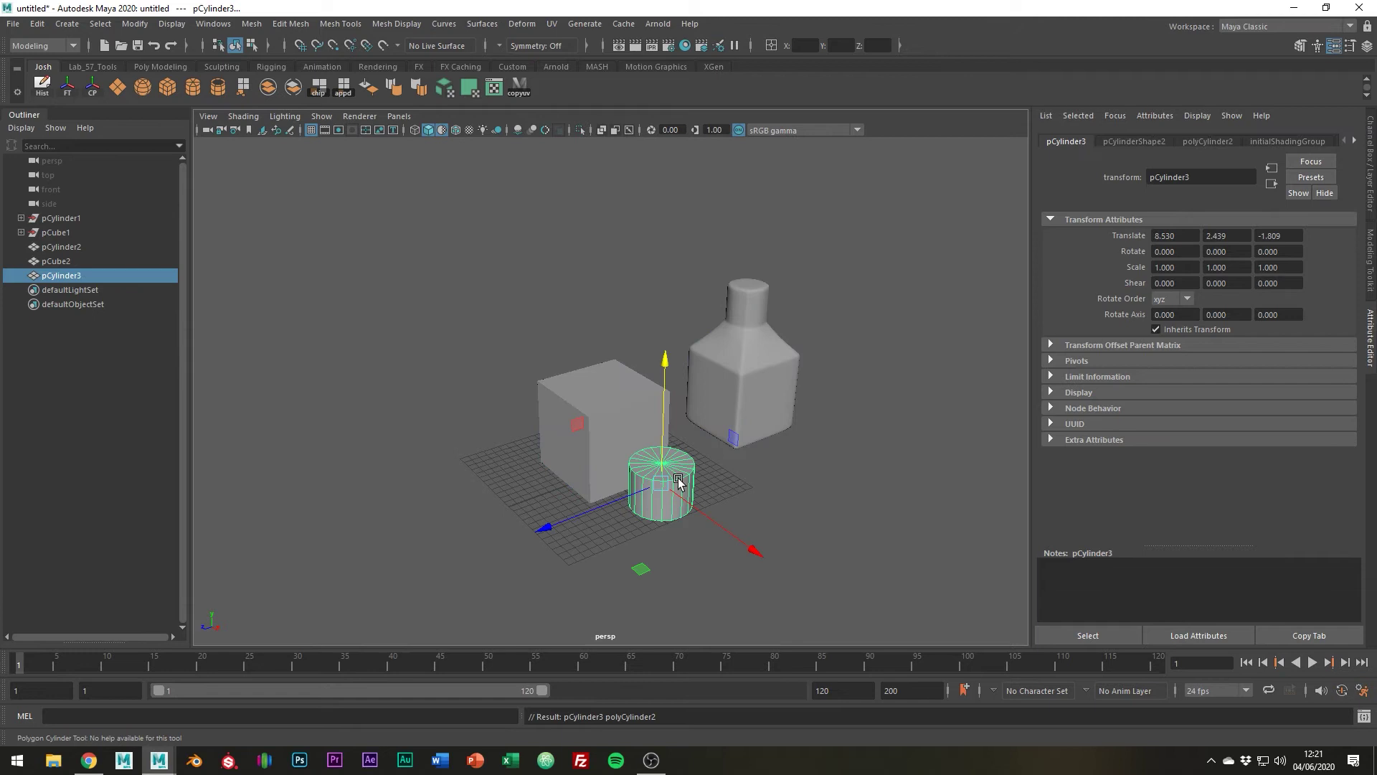
Step: Centre the new cube and cylinder on the origin by setting their X and Z positions to 0
drag(514, 422, 645, 519)
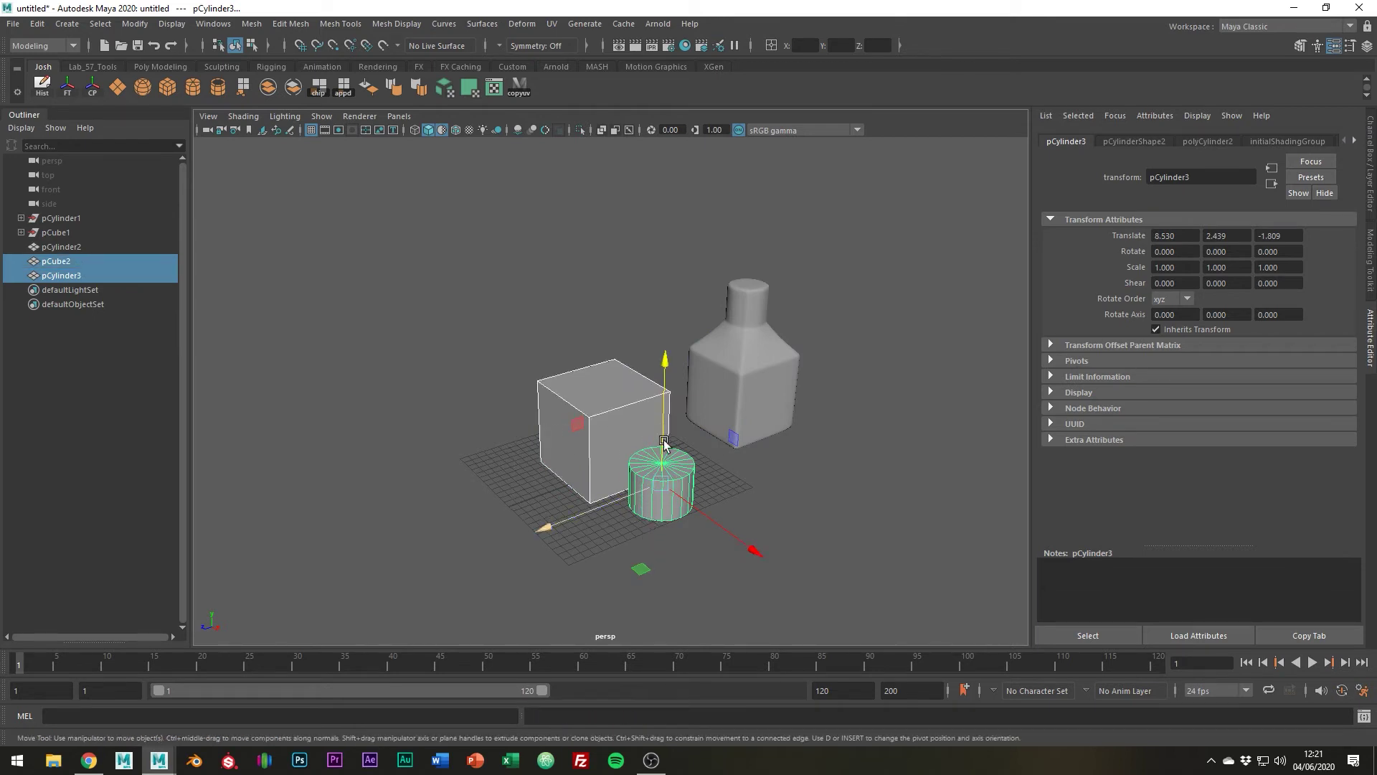
text(0)
click(873, 45)
text(0)
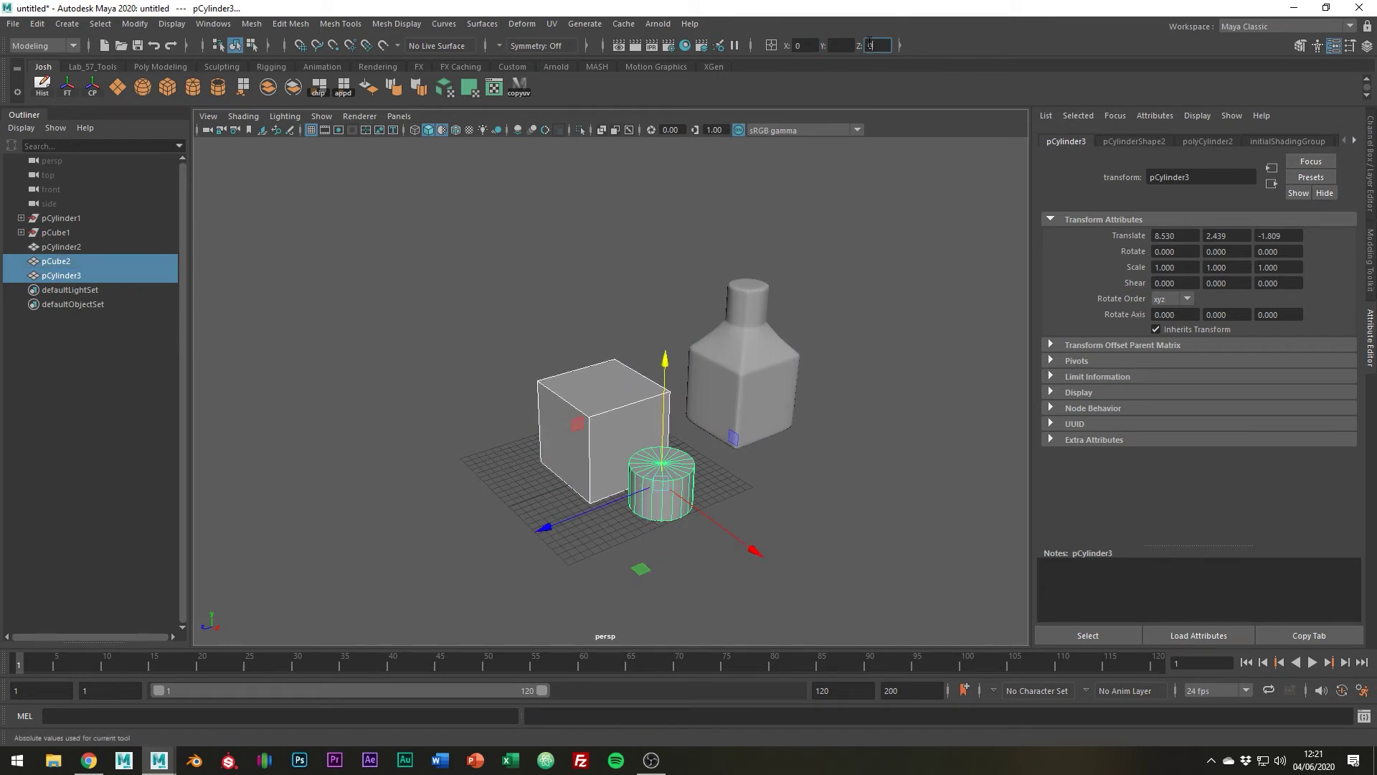
key(Return)
Step: Raise only the new cylinder above the cube, to a Y position of about 16.4
click(775, 511)
drag(631, 452, 560, 492)
ctrl+click(621, 424)
drag(604, 416, 599, 295)
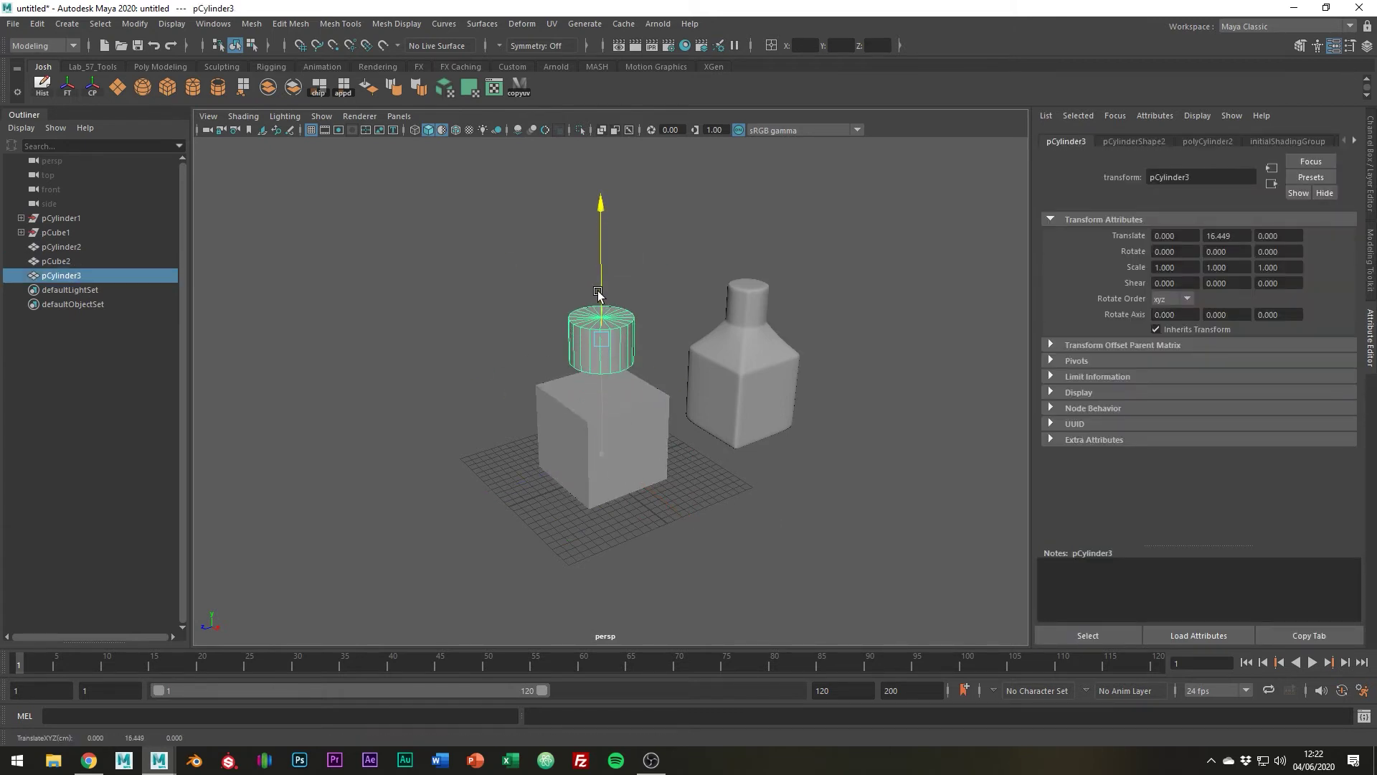
Step: Delete the new cube's top face
click(620, 409)
scroll(619, 395, up, 4)
right_drag(621, 384, 568, 424)
click(622, 399)
key(Delete)
Step: Cut edge loops with Multi-Cut through the middle of the cube's sides and close to its vertical corners
ctrl+middle_click(578, 490)
ctrl+middle_click(629, 489)
alt+drag(537, 484, 574, 495)
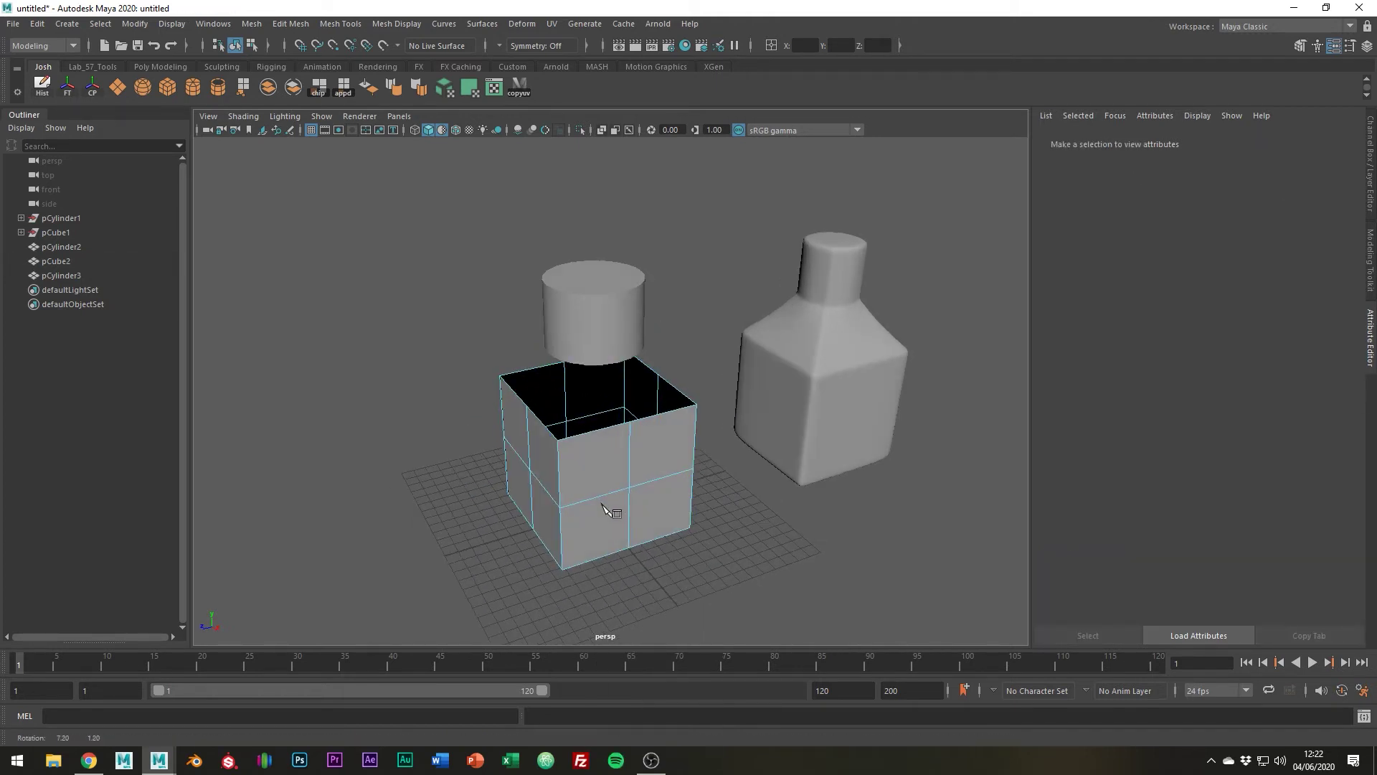
alt+drag(685, 469, 759, 512)
Step: Preview the open cube smoothed to check its corners, and return it to the unsmoothed display
key(3)
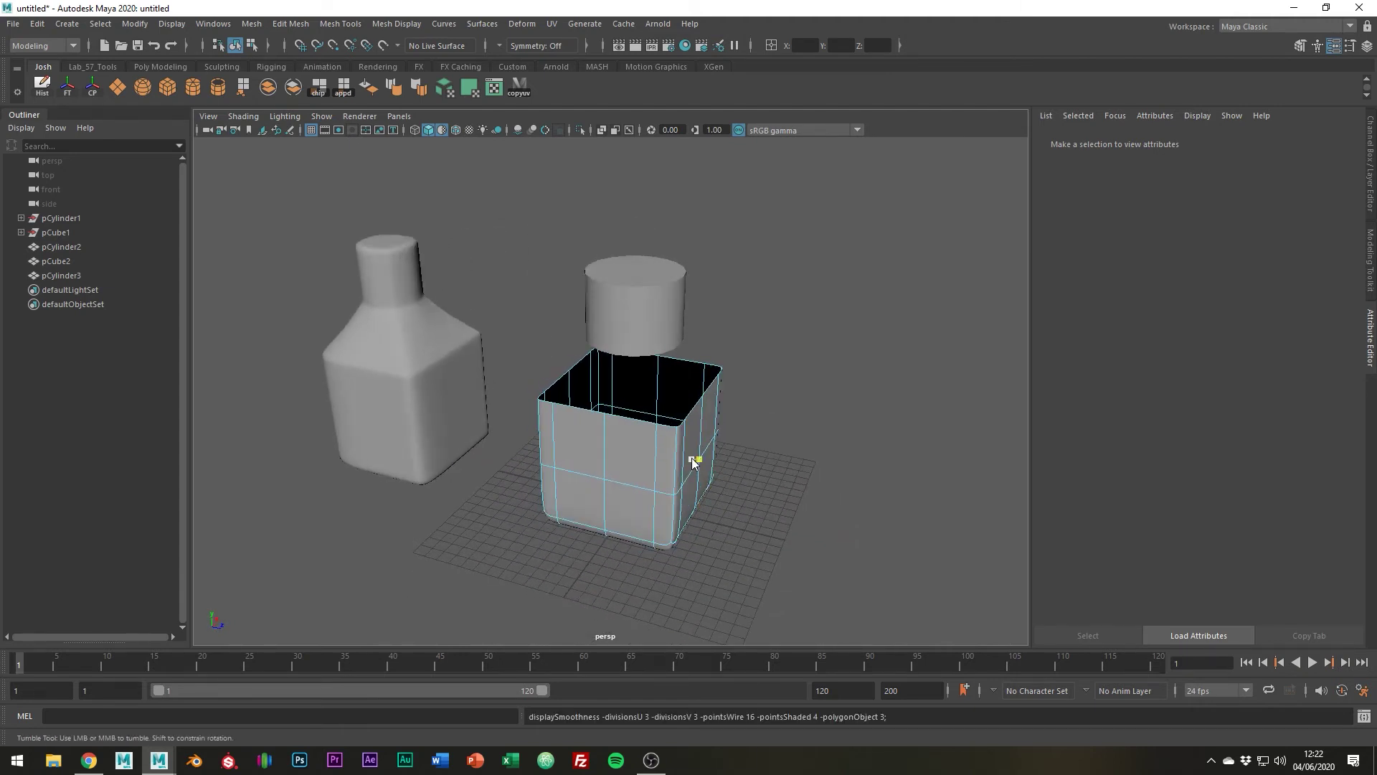
right_drag(691, 459, 763, 362)
click(851, 387)
mouse_move(879, 416)
alt+mouse_down()
mouse_move(830, 394)
mouse_move(861, 411)
alt+mouse_up()
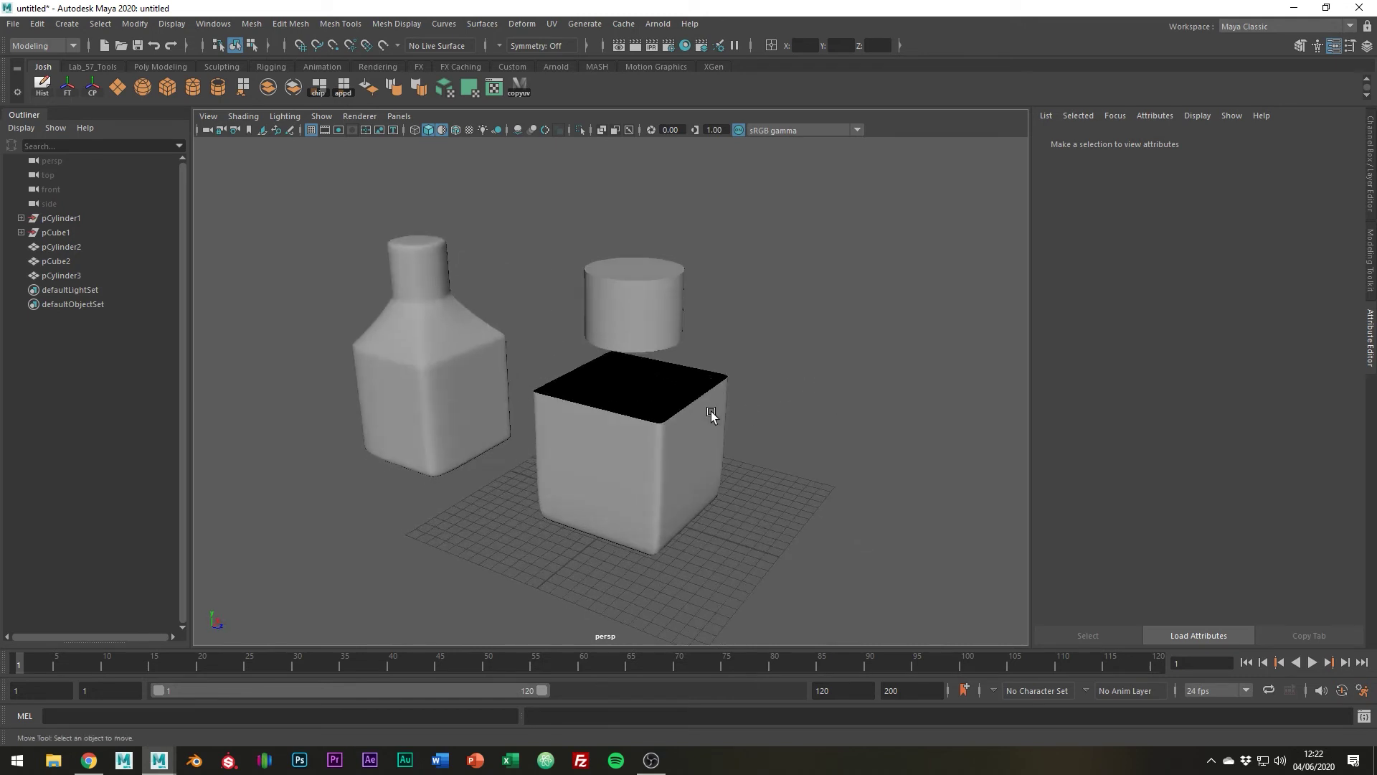
click(711, 414)
key(1)
Step: Set the new cylinder's axis subdivisions to 16 to match the number of edges around the cube's opening
scroll(821, 462, up, 5)
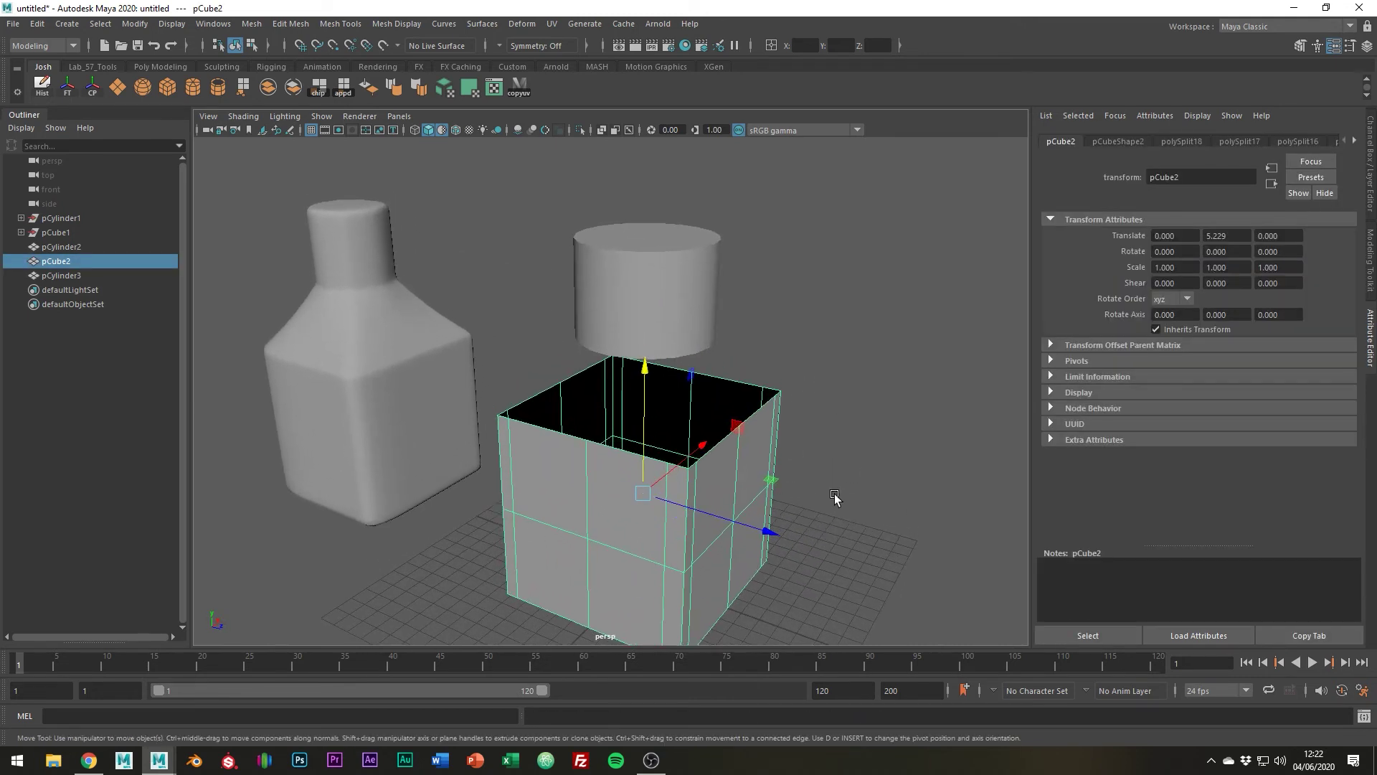
right_drag(774, 472, 767, 308)
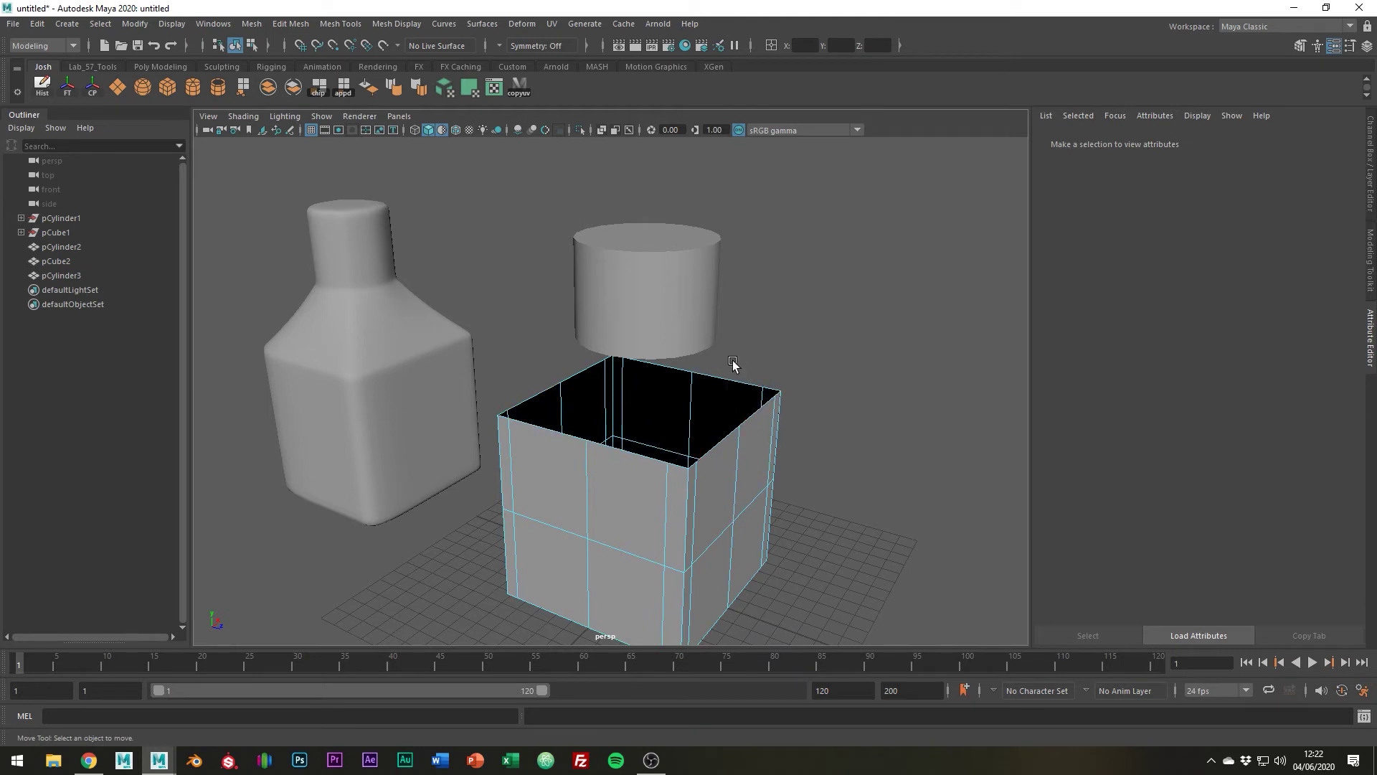
right_drag(700, 368, 701, 310)
click(701, 308)
click(1148, 141)
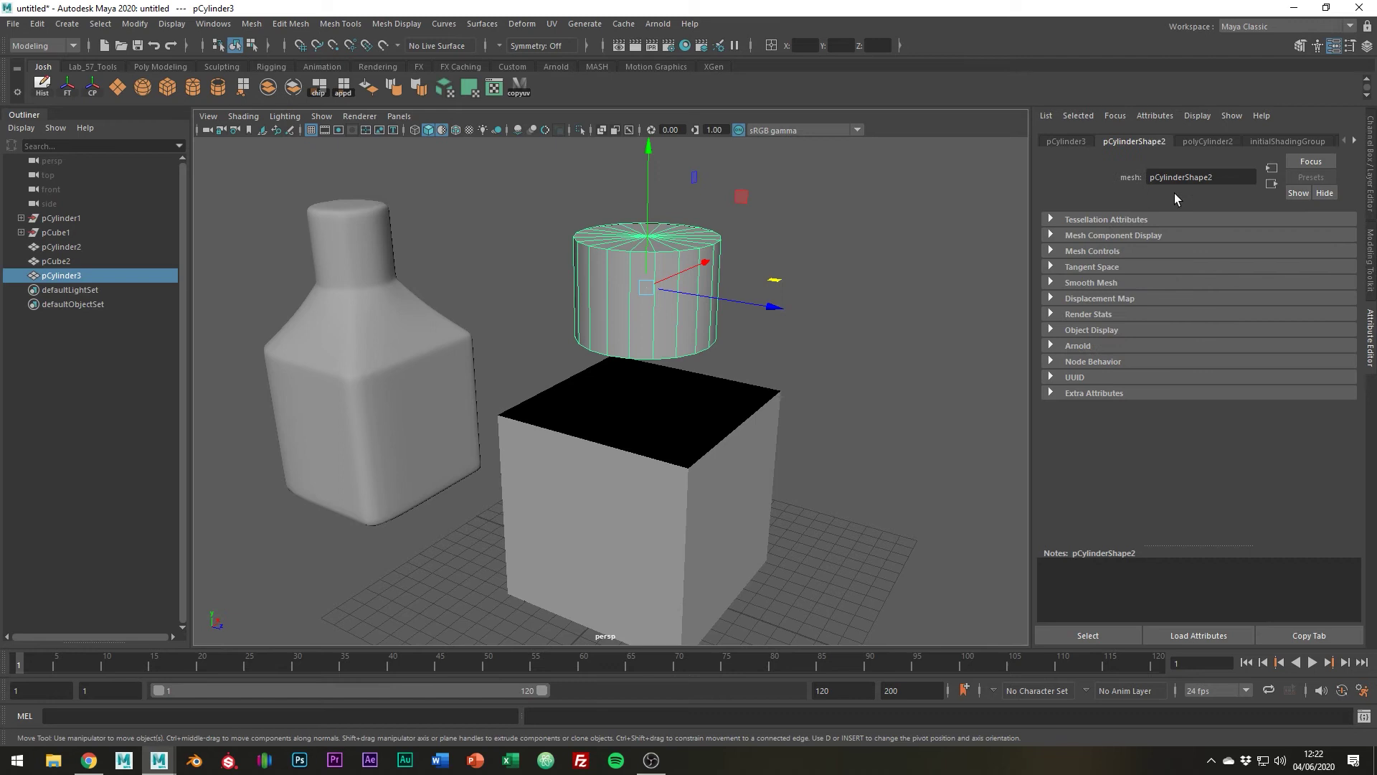
click(1208, 140)
click(1173, 268)
text(16)
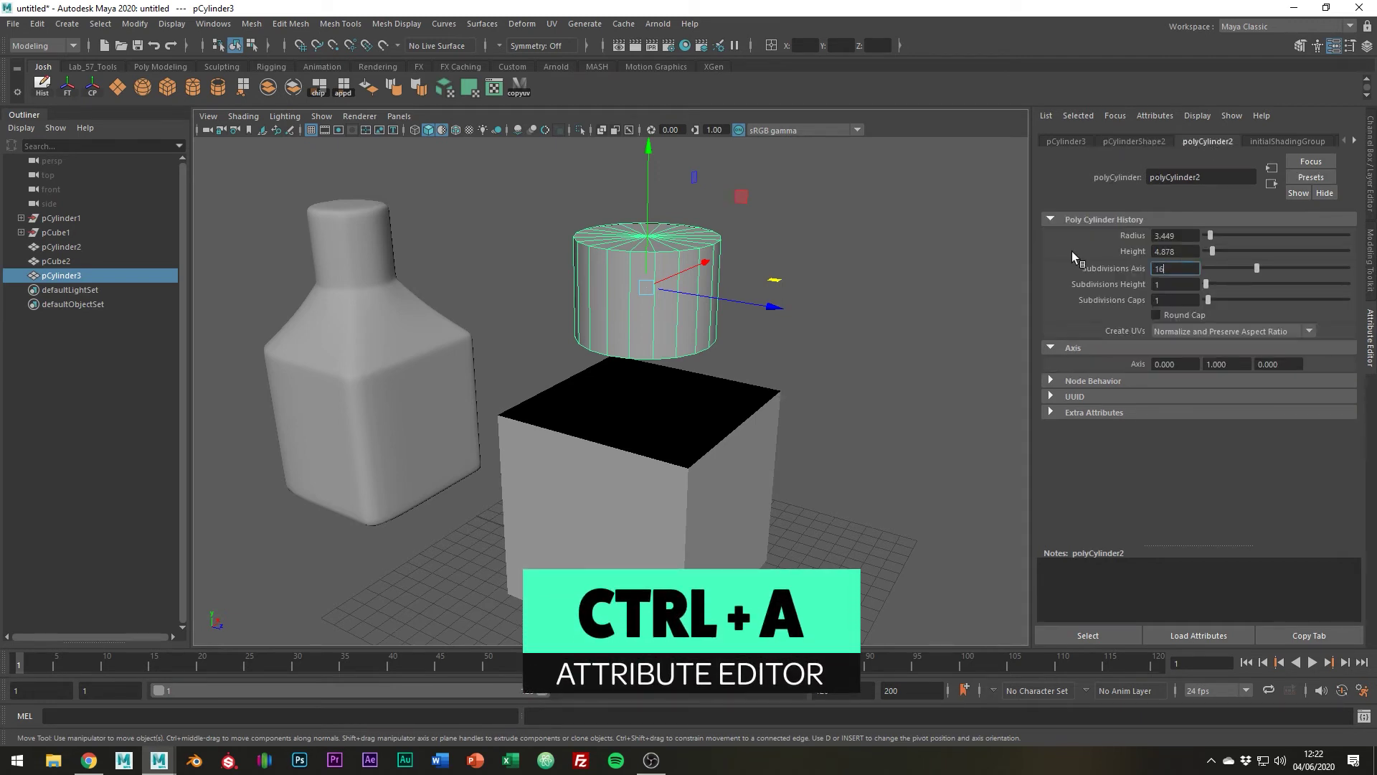
key(Return)
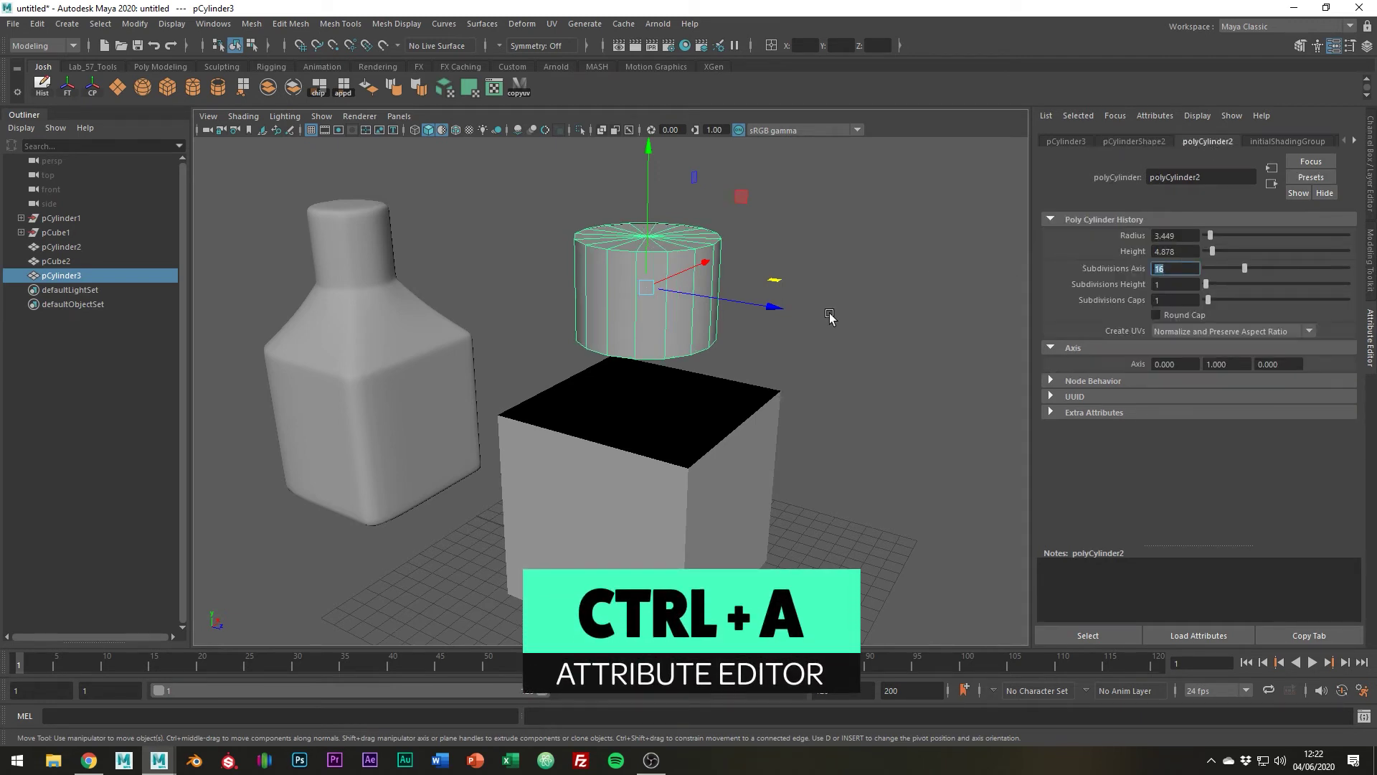
Step: Narrow the cylinder slightly by scaling it horizontally, and combine it with the cube into one mesh
key(r)
drag(777, 277, 758, 280)
drag(861, 274, 604, 462)
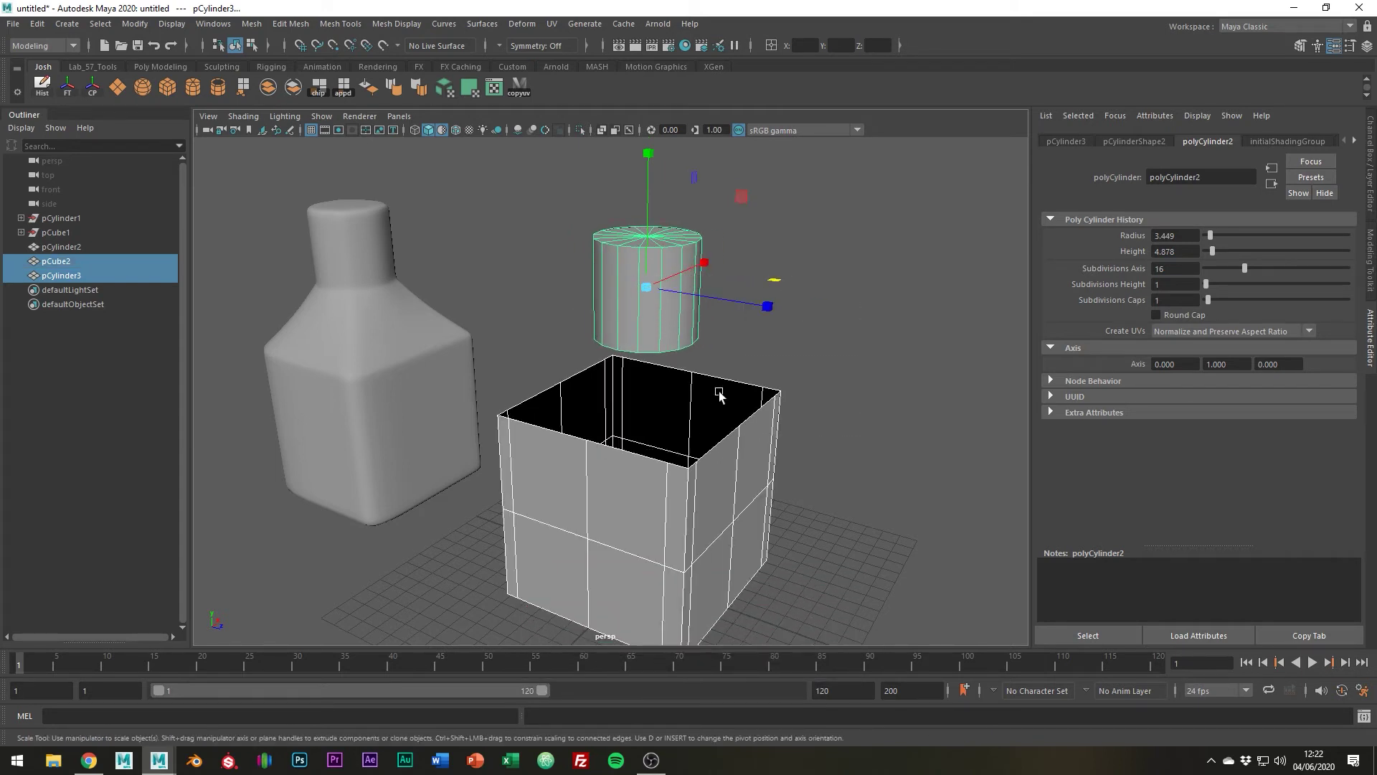
shift+right_drag(719, 393, 698, 672)
Step: Delete all the faces of the cylinder's bottom cap in the combined mesh
alt+drag(701, 605, 692, 454)
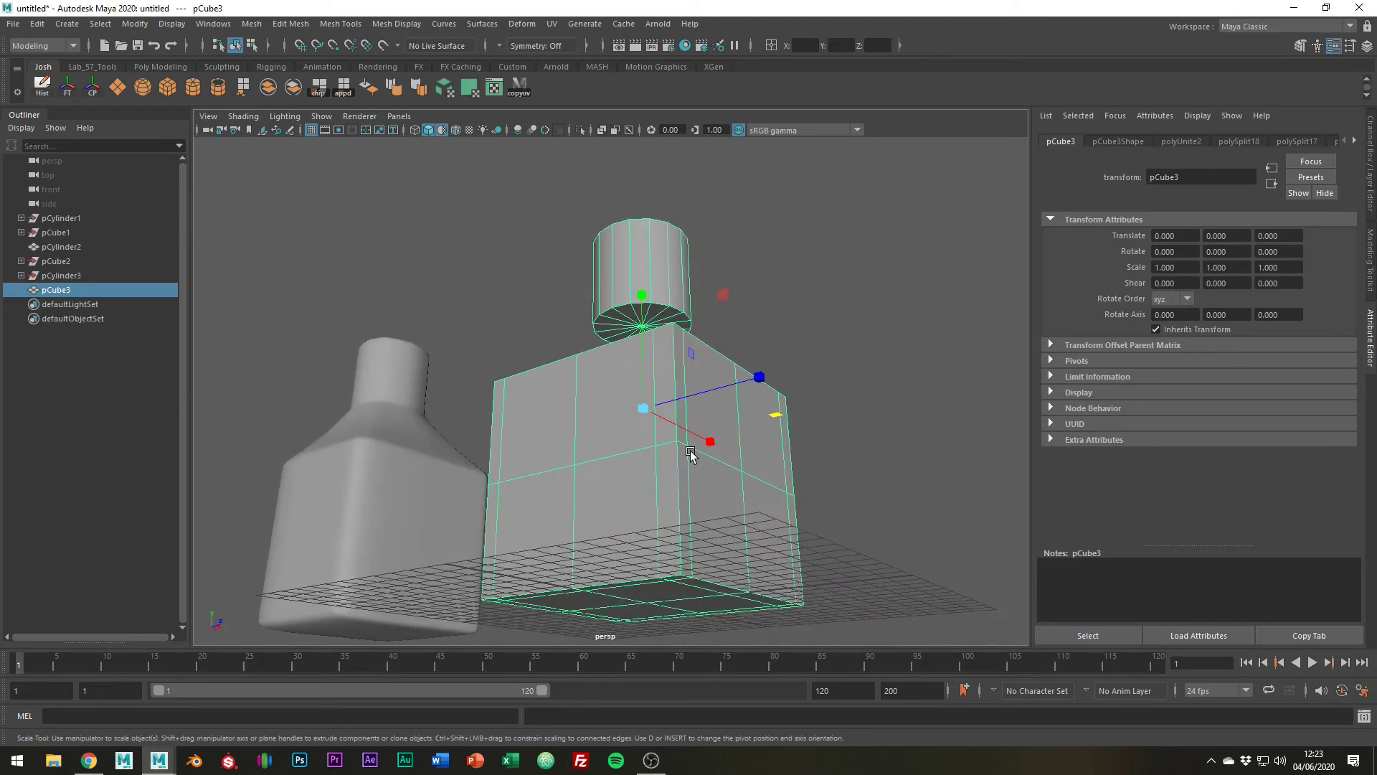
right_drag(673, 374, 670, 416)
alt+drag(595, 215, 693, 338)
alt+drag(745, 327, 750, 367)
ctrl+drag(866, 251, 567, 211)
key(Delete)
alt+drag(699, 332, 716, 310)
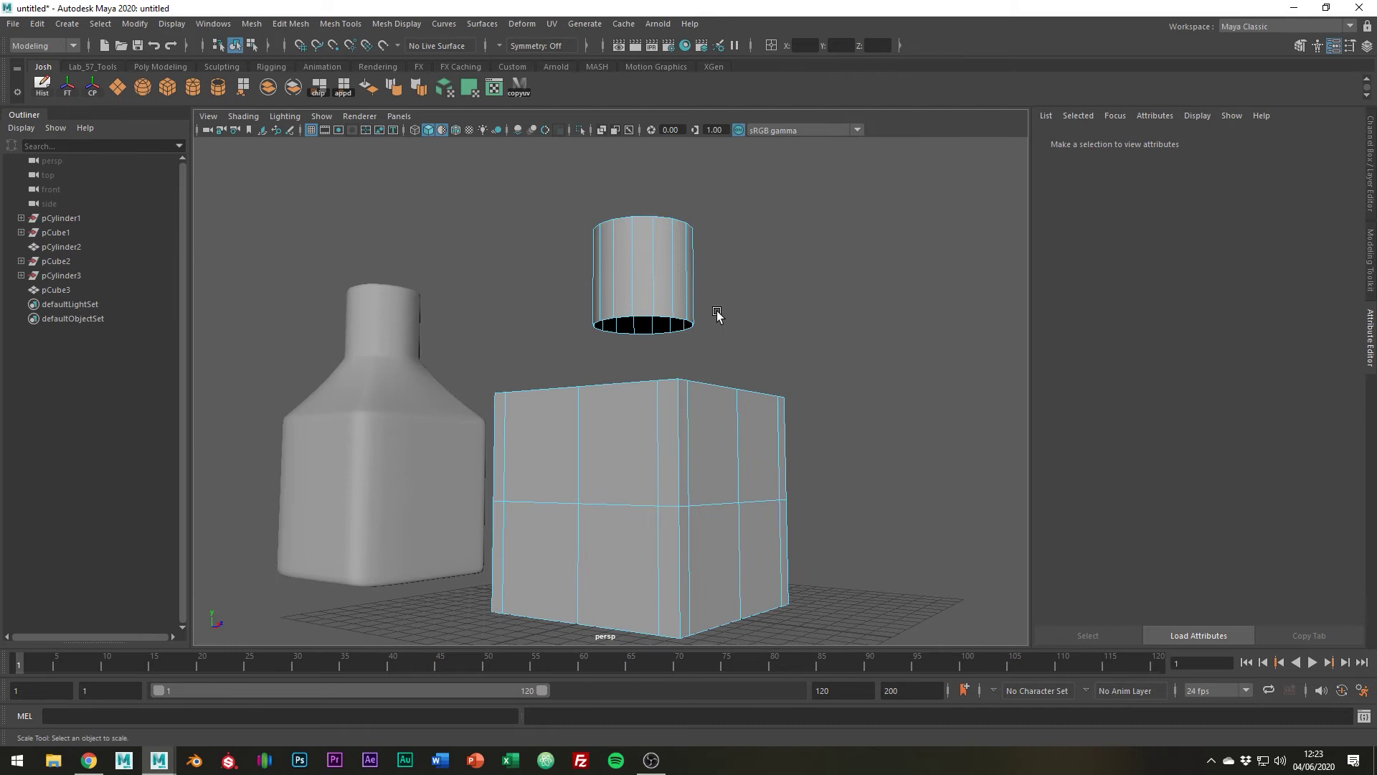
Step: Try bridging the cylinder's open bottom edge loop to the edge loop around the cube's opening
right_drag(661, 341, 653, 300)
double_click(643, 318)
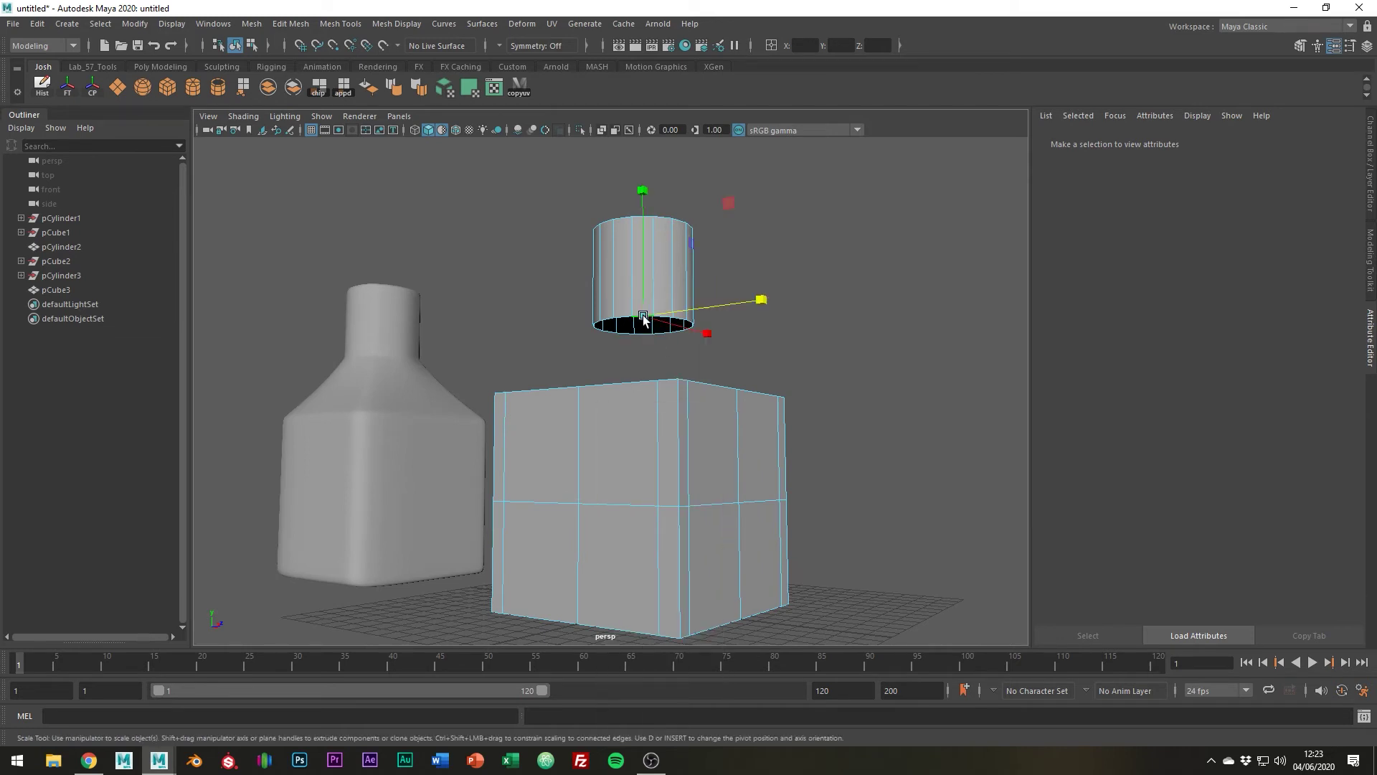
key(q)
alt+drag(649, 360, 652, 423)
shift+double_click(643, 432)
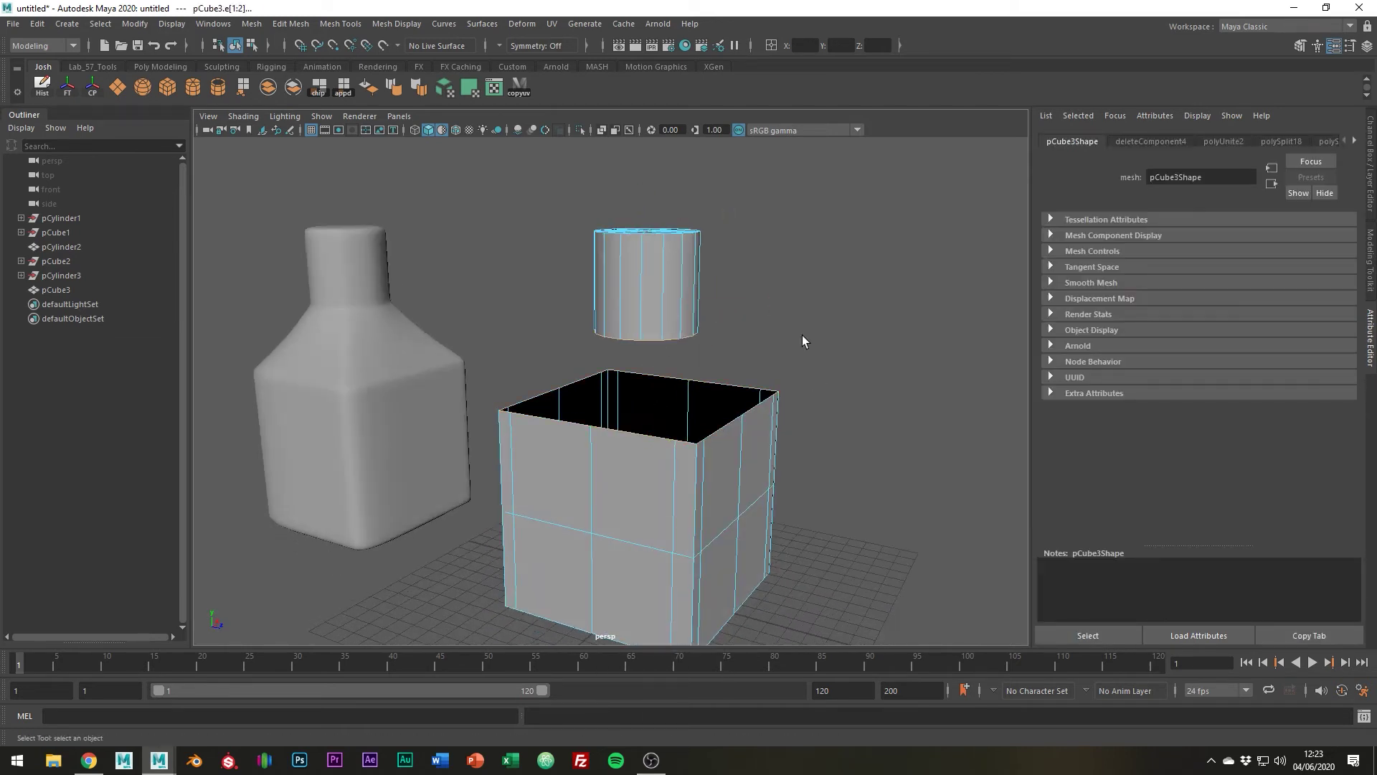
shift+right_click(684, 403)
click(670, 577)
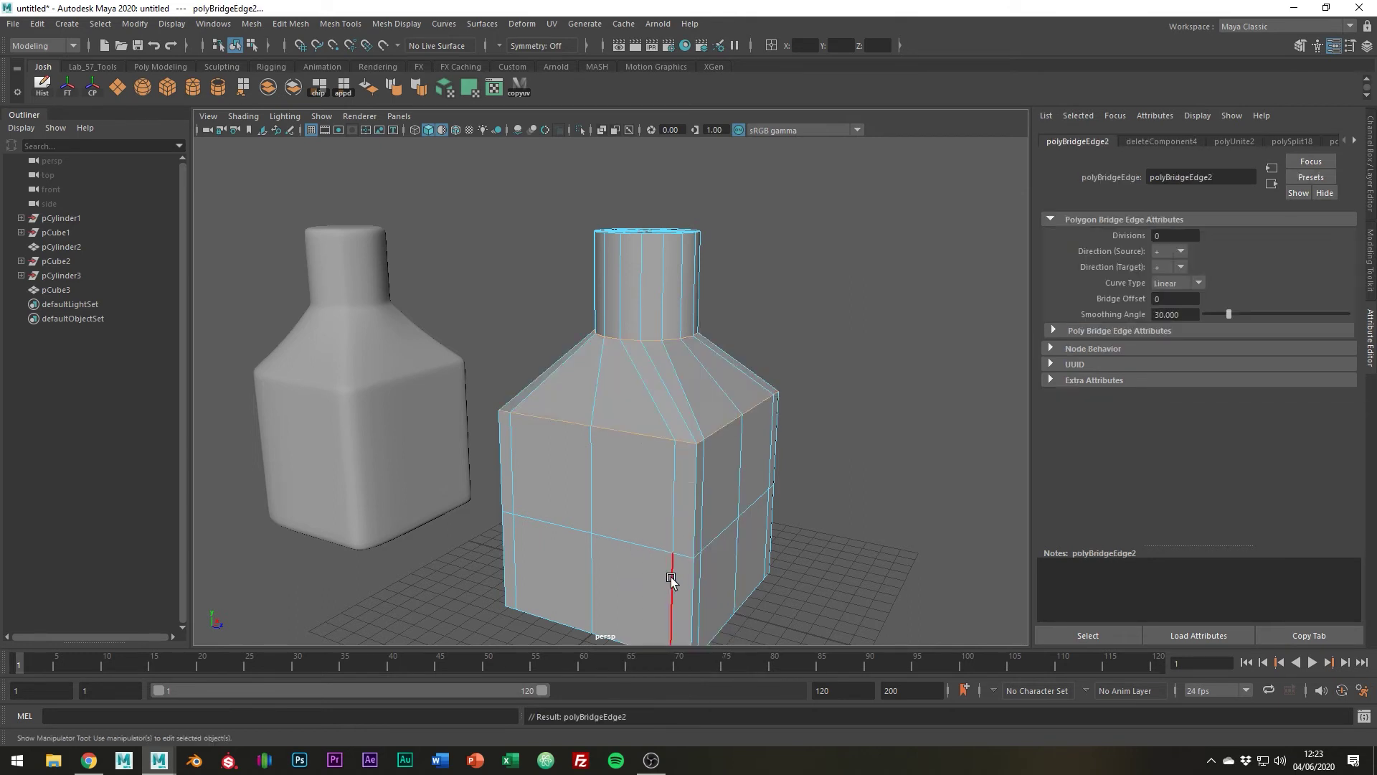
alt+drag(658, 550, 707, 559)
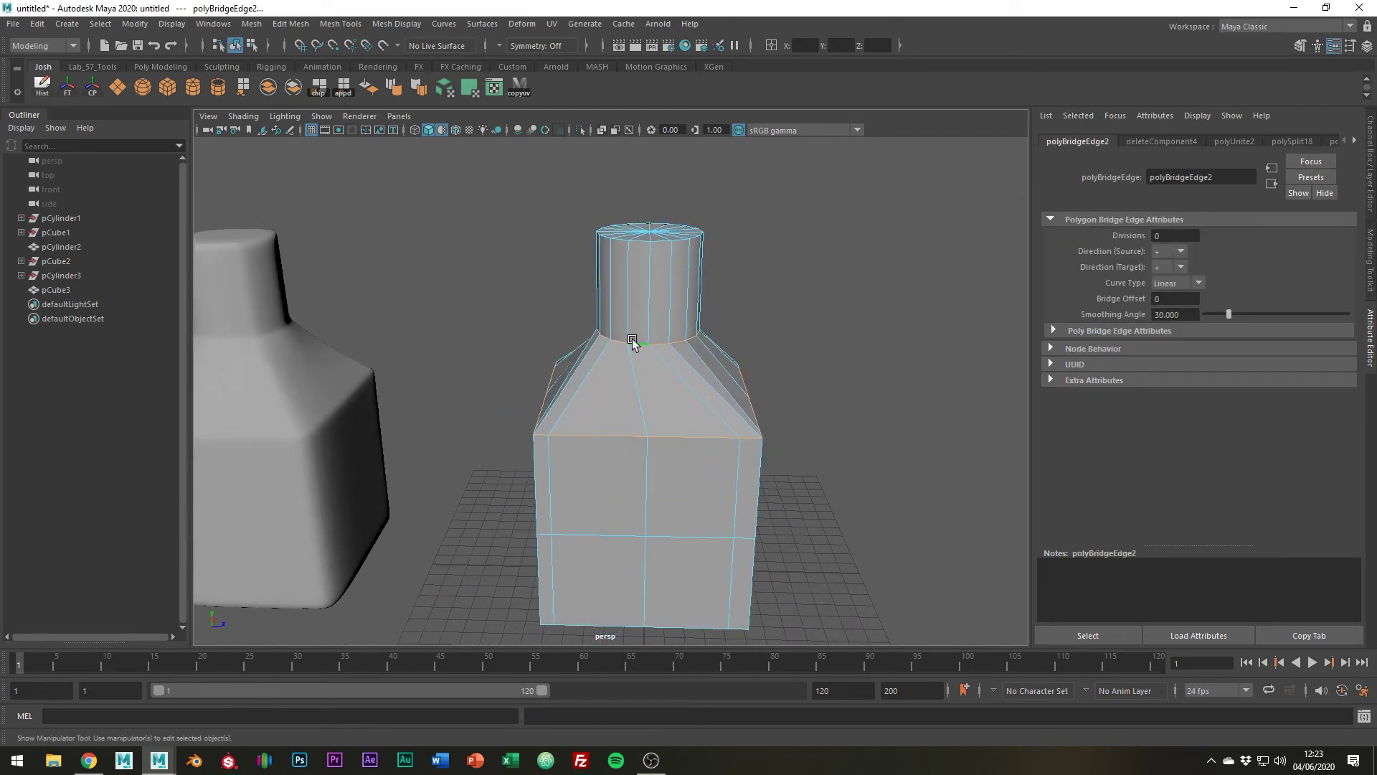
alt+drag(670, 516, 698, 501)
key(ctrl+z)
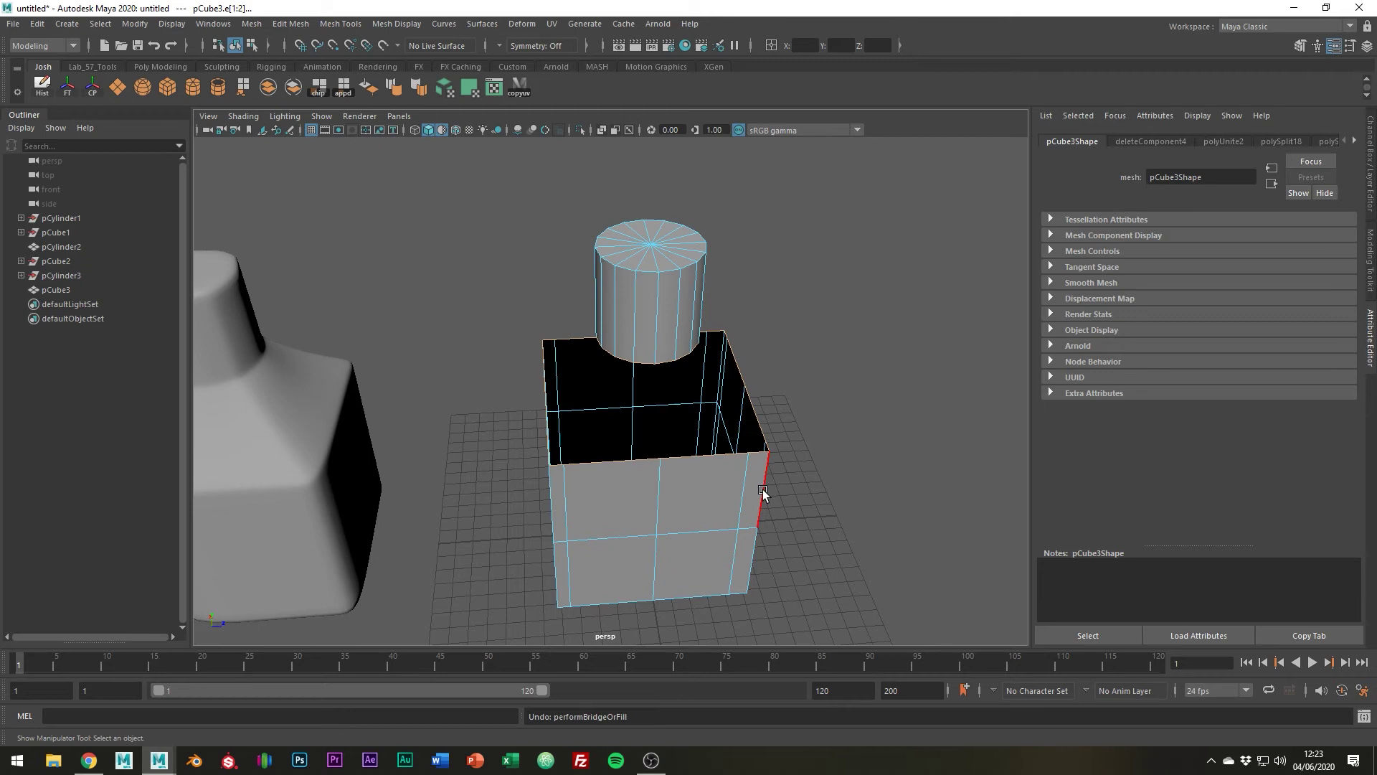
Step: Bridge a single edge of the cylinder's bottom border to the facing edge beside the middle of the cube's opening
alt+drag(763, 489, 740, 456)
click(851, 383)
alt+drag(851, 382, 780, 394)
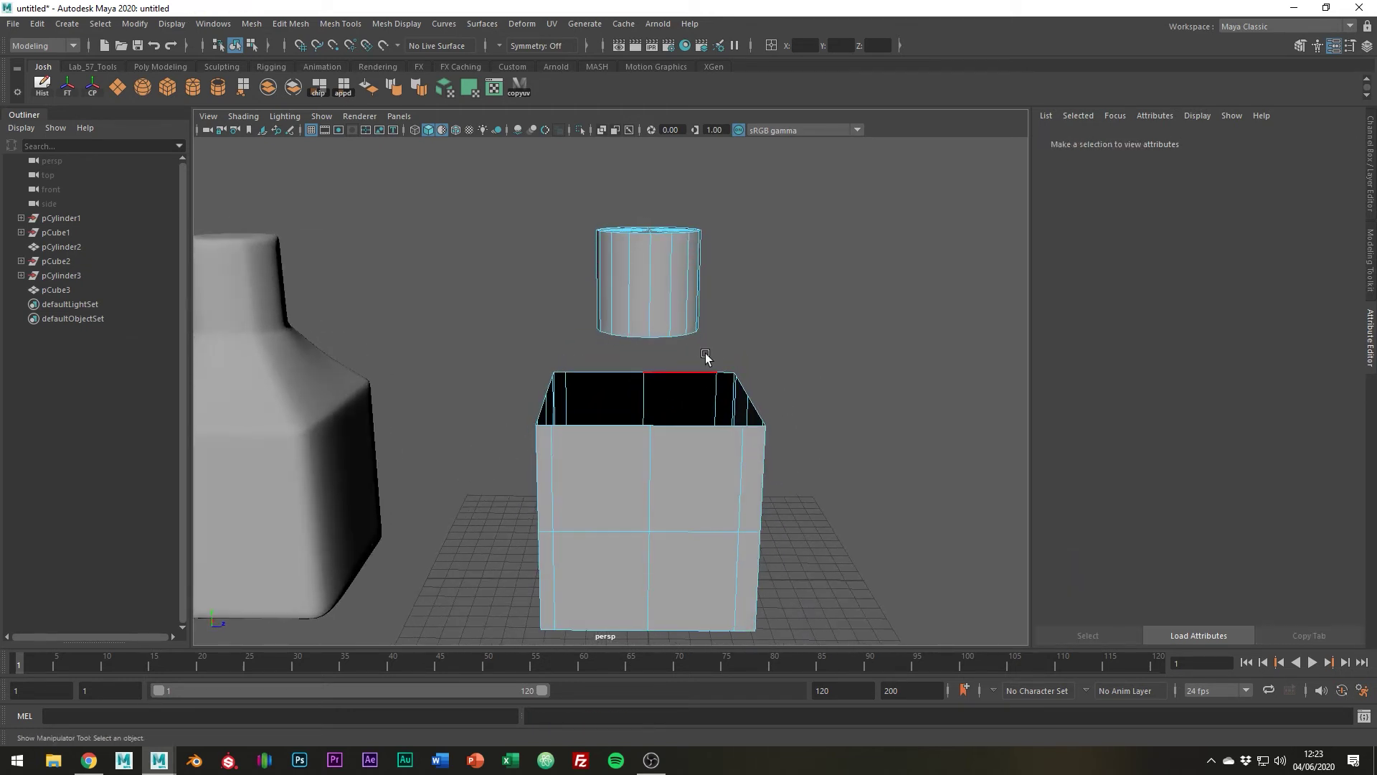
click(679, 374)
click(769, 451)
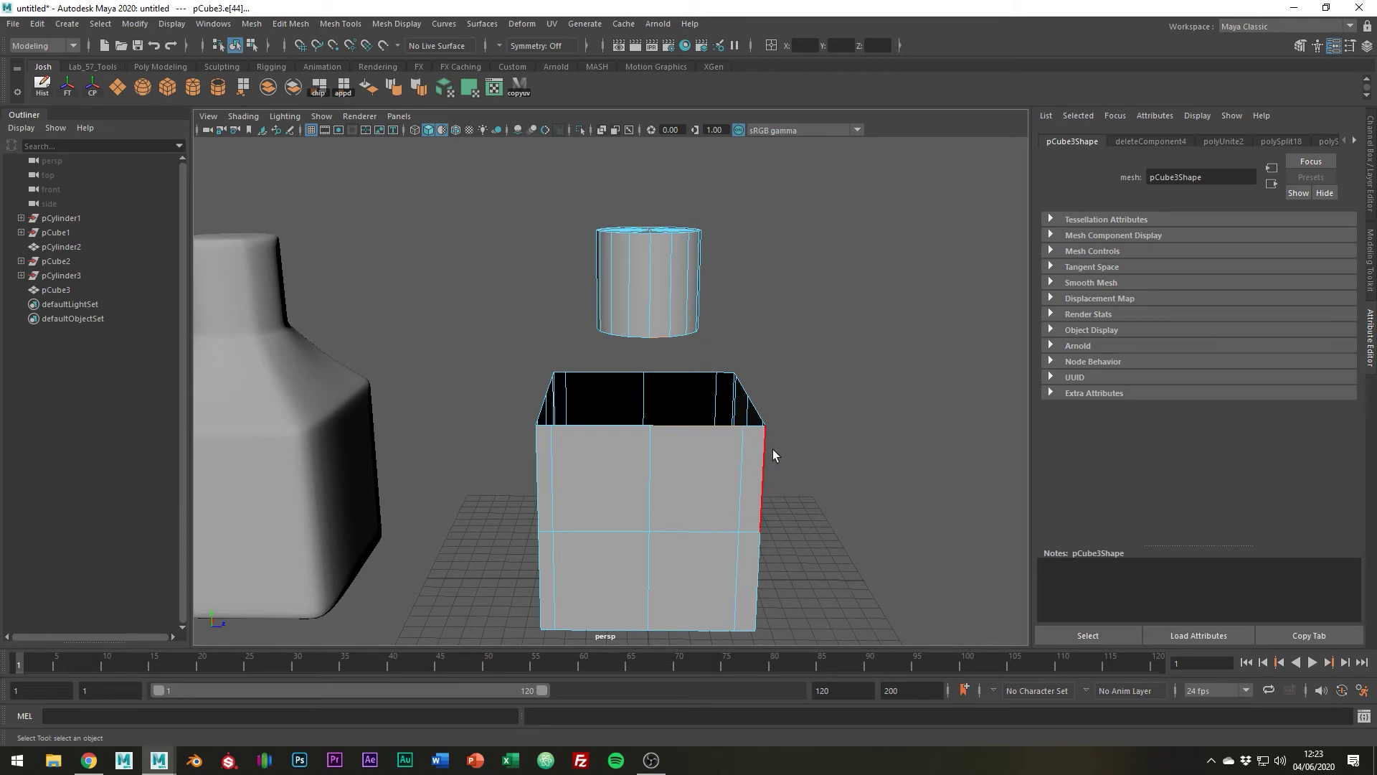
alt+drag(773, 449, 777, 455)
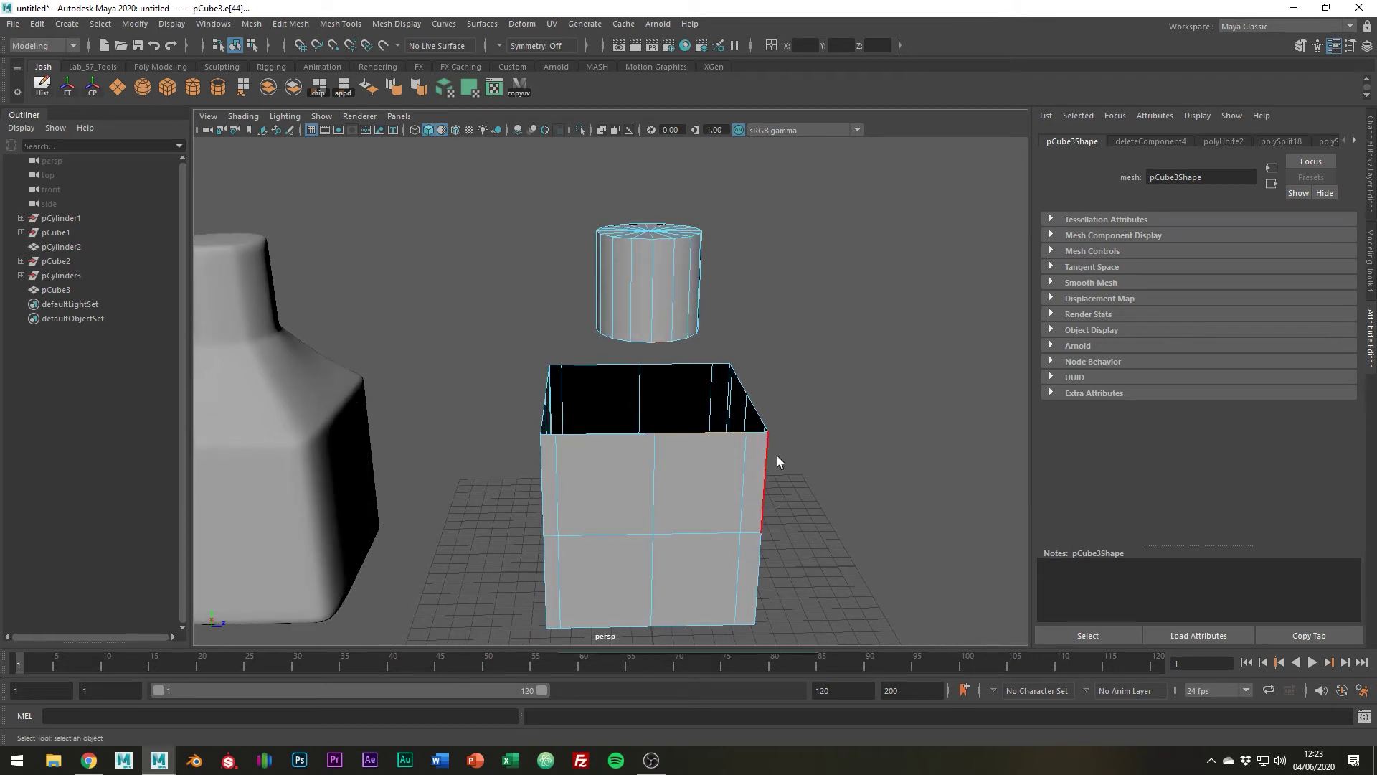
key(g)
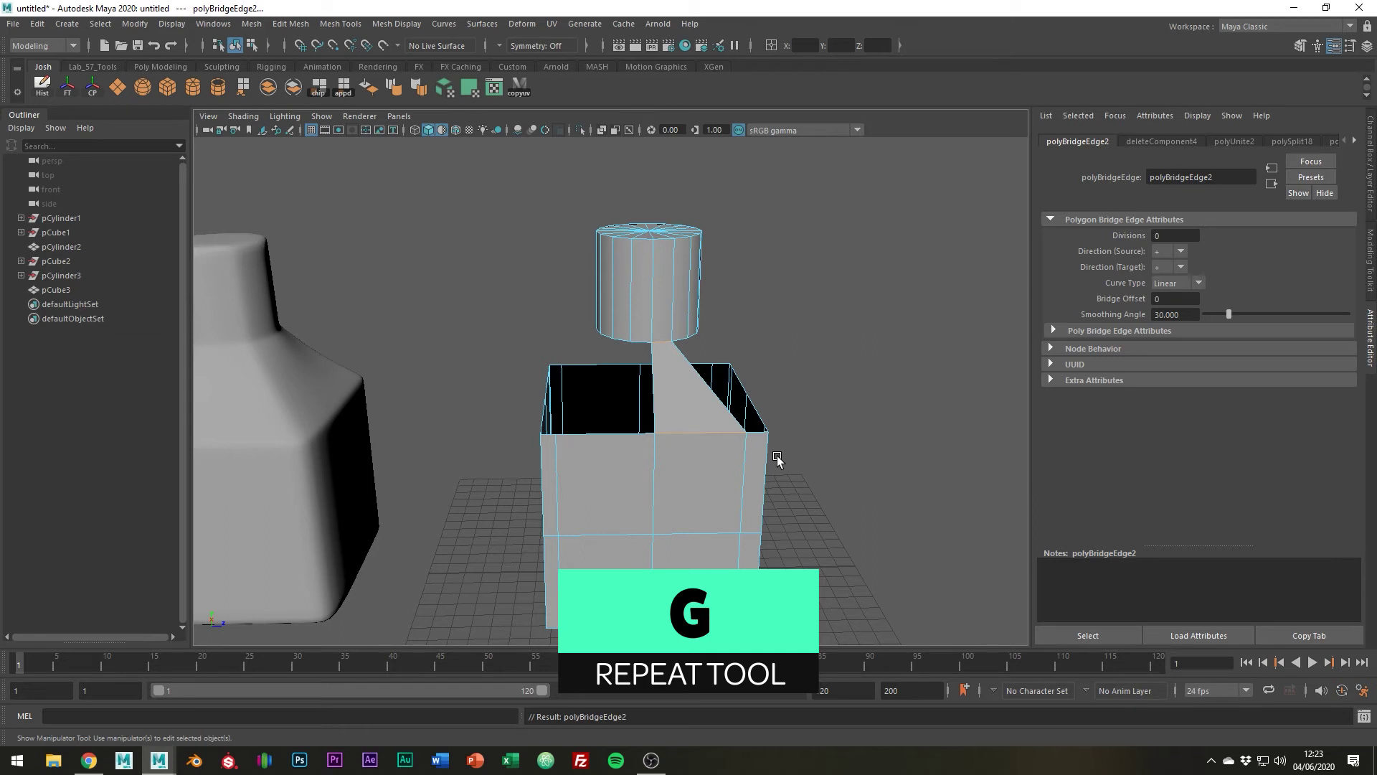
Step: Bridge the remaining border edges of the cylinder and the cube to close the bottle's shoulder
alt+drag(778, 455, 678, 382)
click(616, 463)
alt+drag(925, 397, 882, 404)
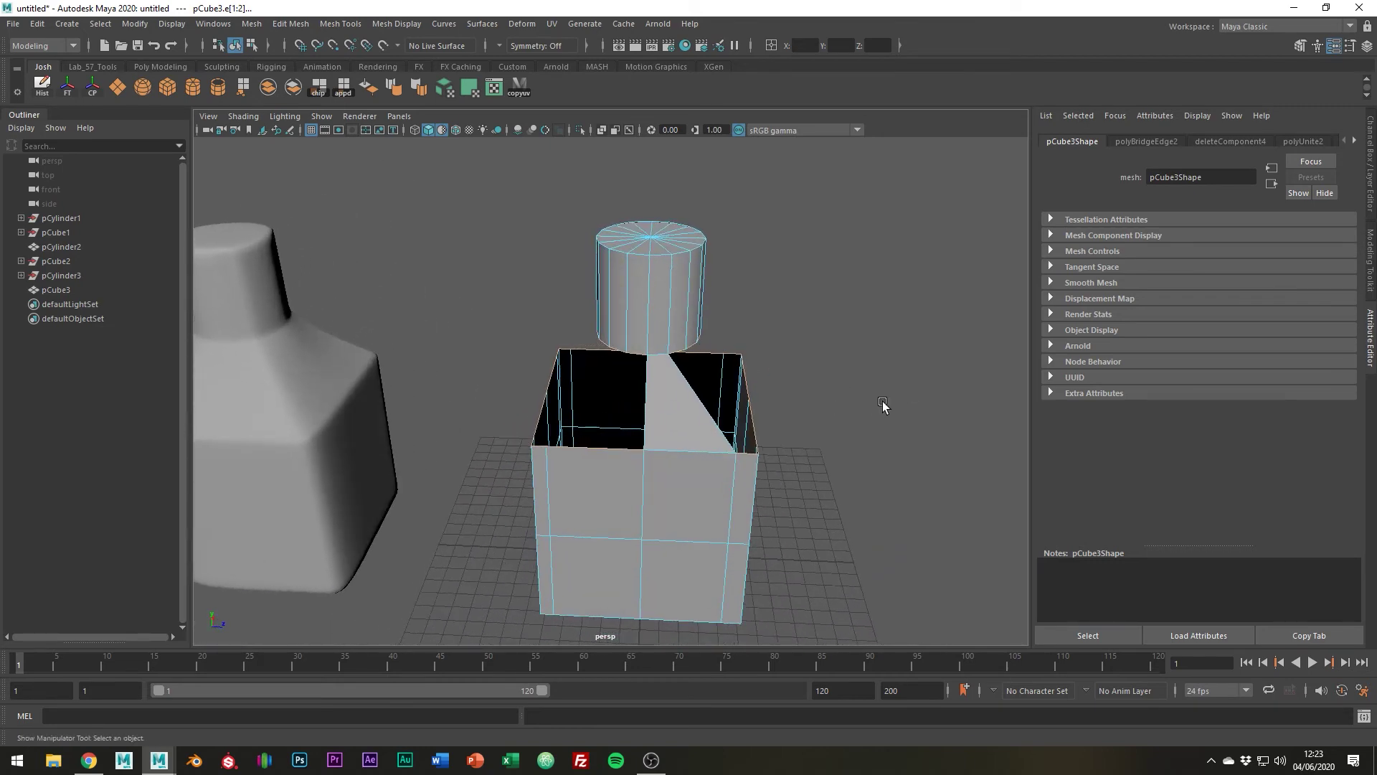
key(g)
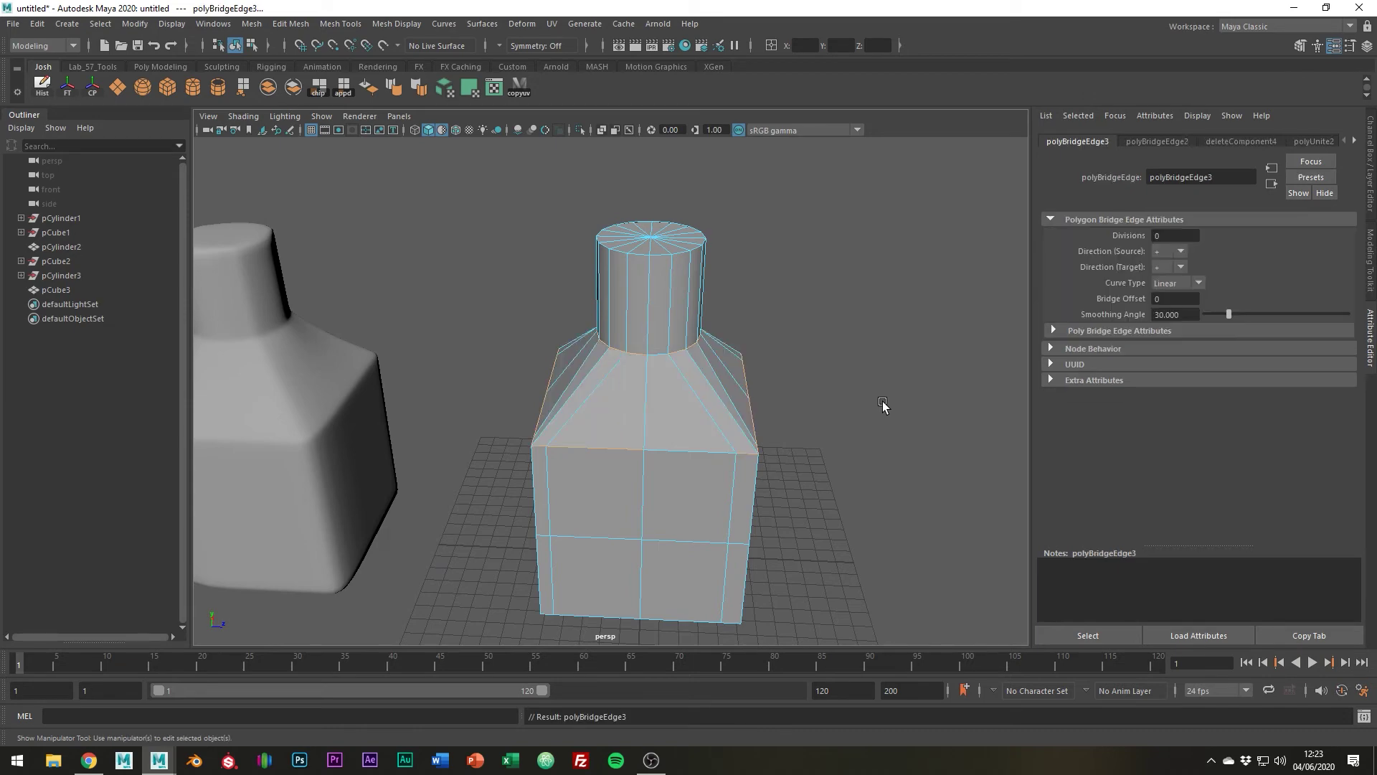
Step: Insert support edge loops around the neck, shoulder and base with Multi-Cut, and display the bottle smoothed in object mode
alt+drag(855, 414, 830, 380)
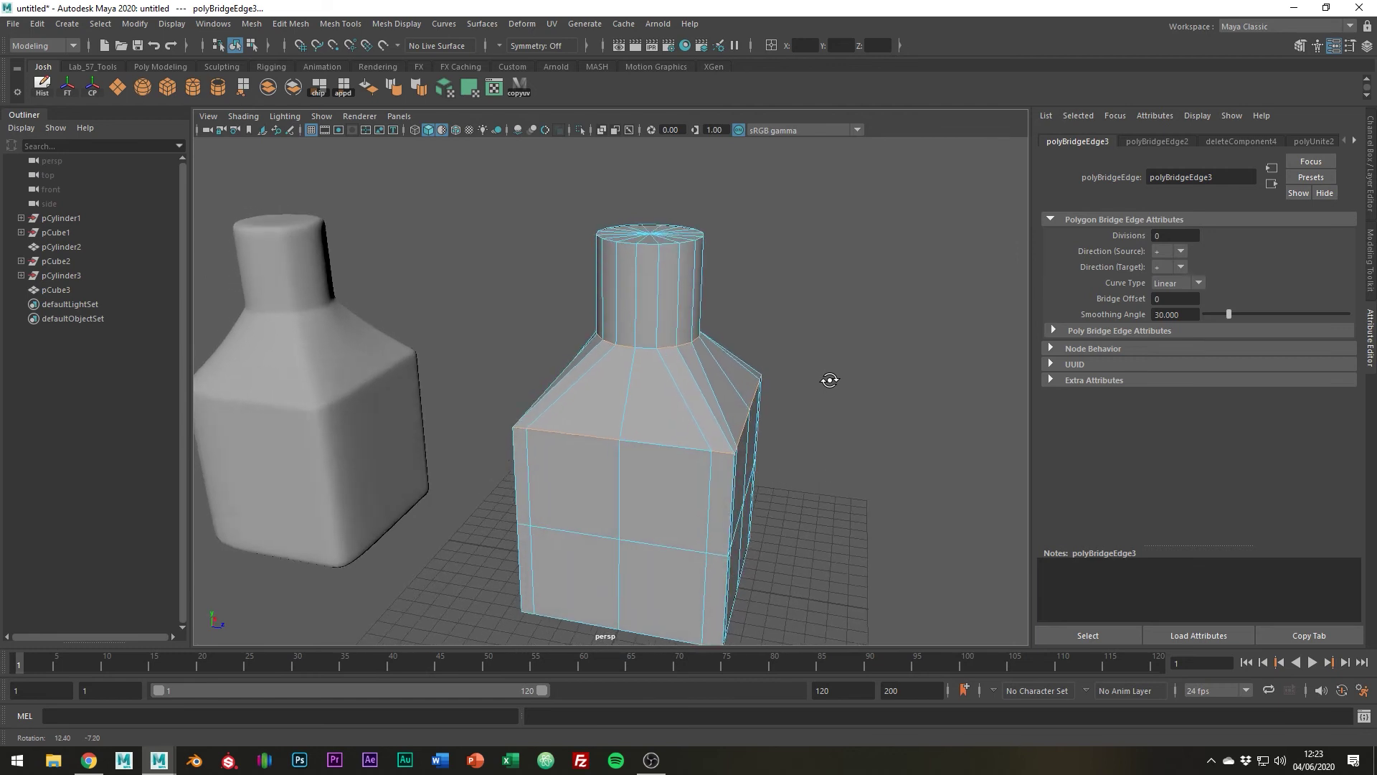
right_drag(720, 391, 682, 351)
ctrl+click(658, 253)
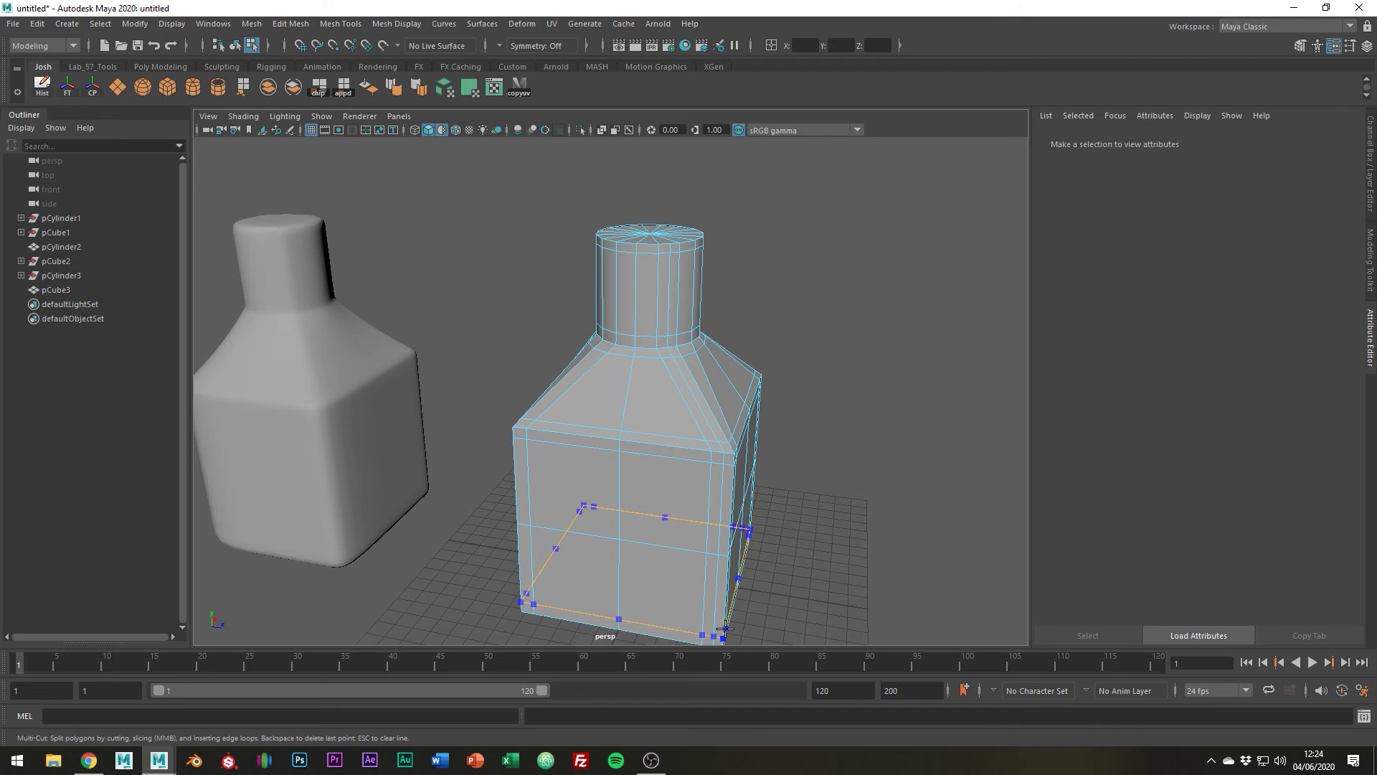
ctrl+click(726, 628)
key(w)
key(3)
right_drag(685, 381, 793, 371)
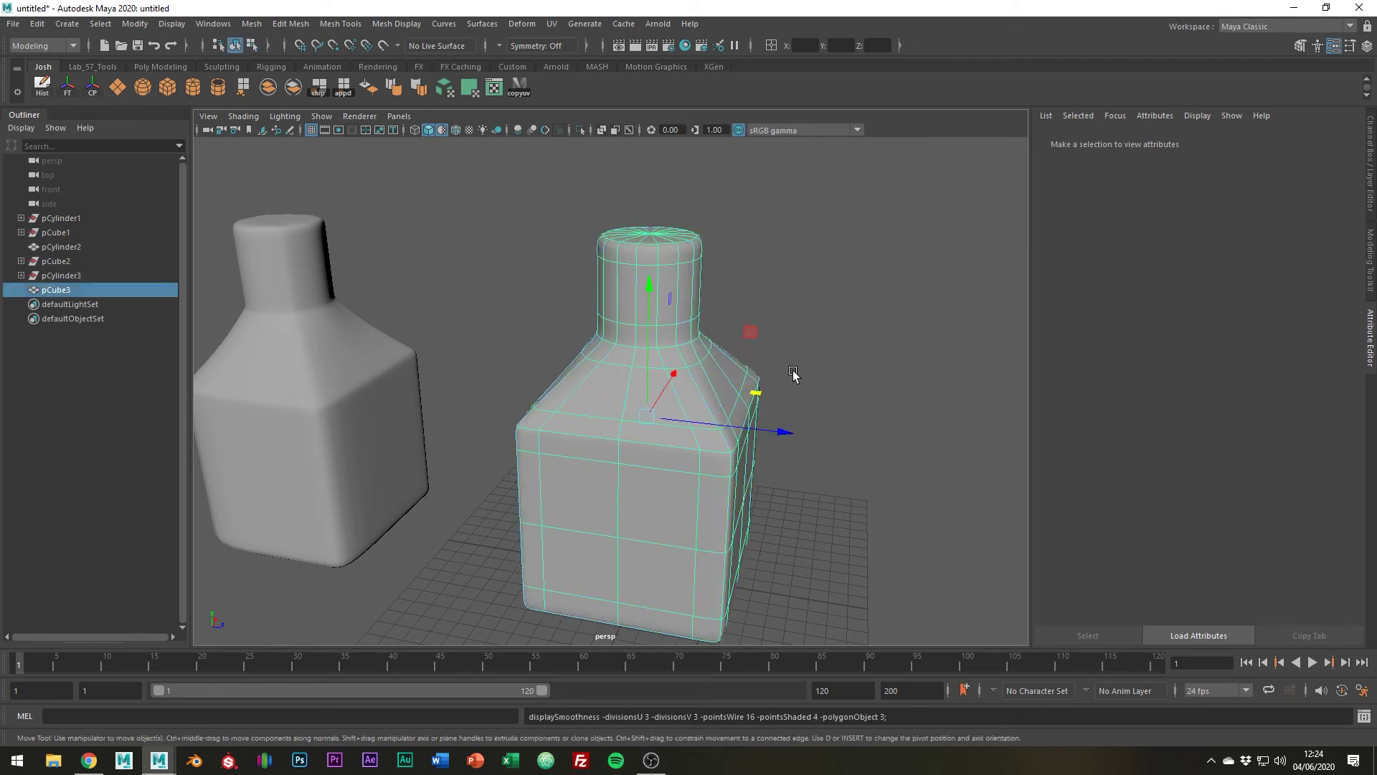
click(793, 373)
Step: Delete edges at the corners of the first bottle's body, and display that bottle smoothed in object mode
scroll(846, 417, down, 5)
alt+drag(845, 419, 754, 417)
alt+right_drag(754, 417, 784, 419)
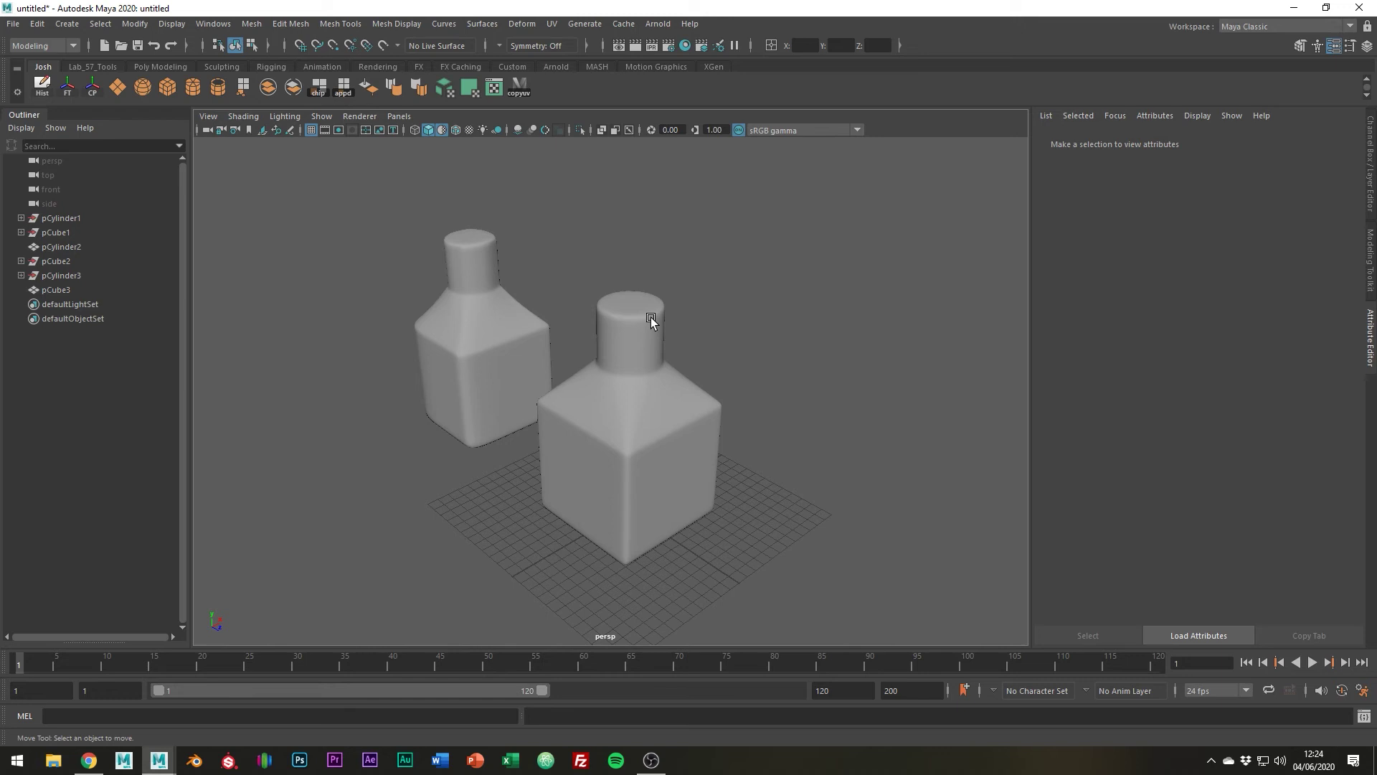
alt+drag(644, 350, 734, 389)
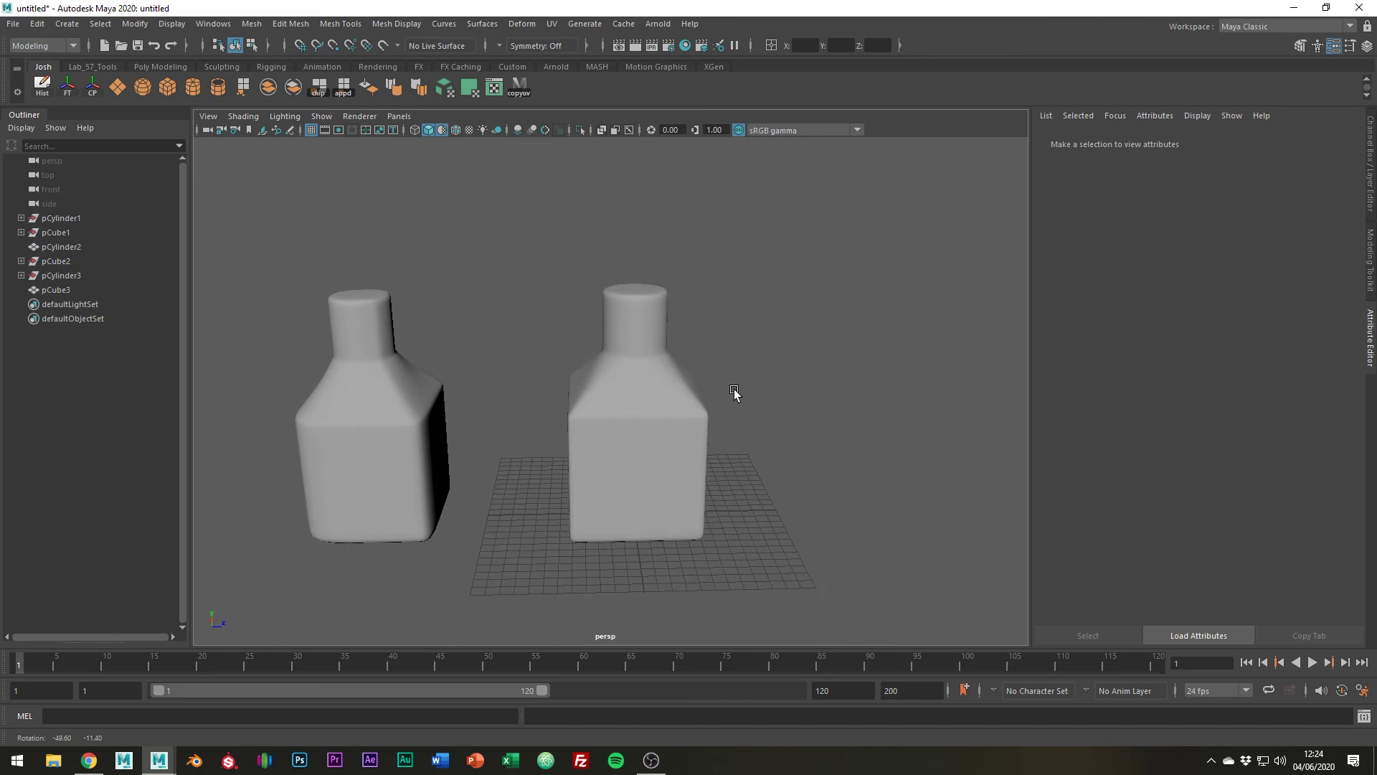
click(419, 412)
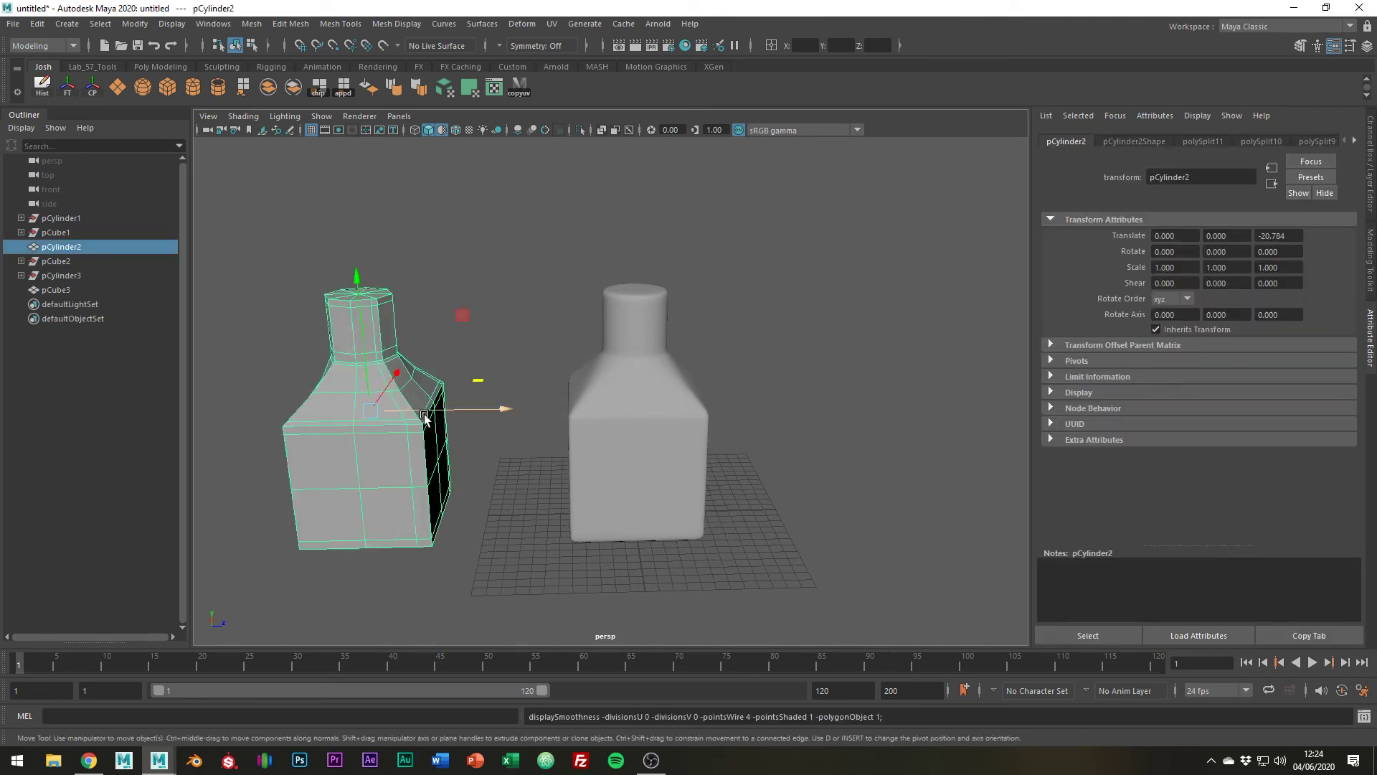
right_drag(424, 415, 402, 356)
click(395, 403)
click(441, 391)
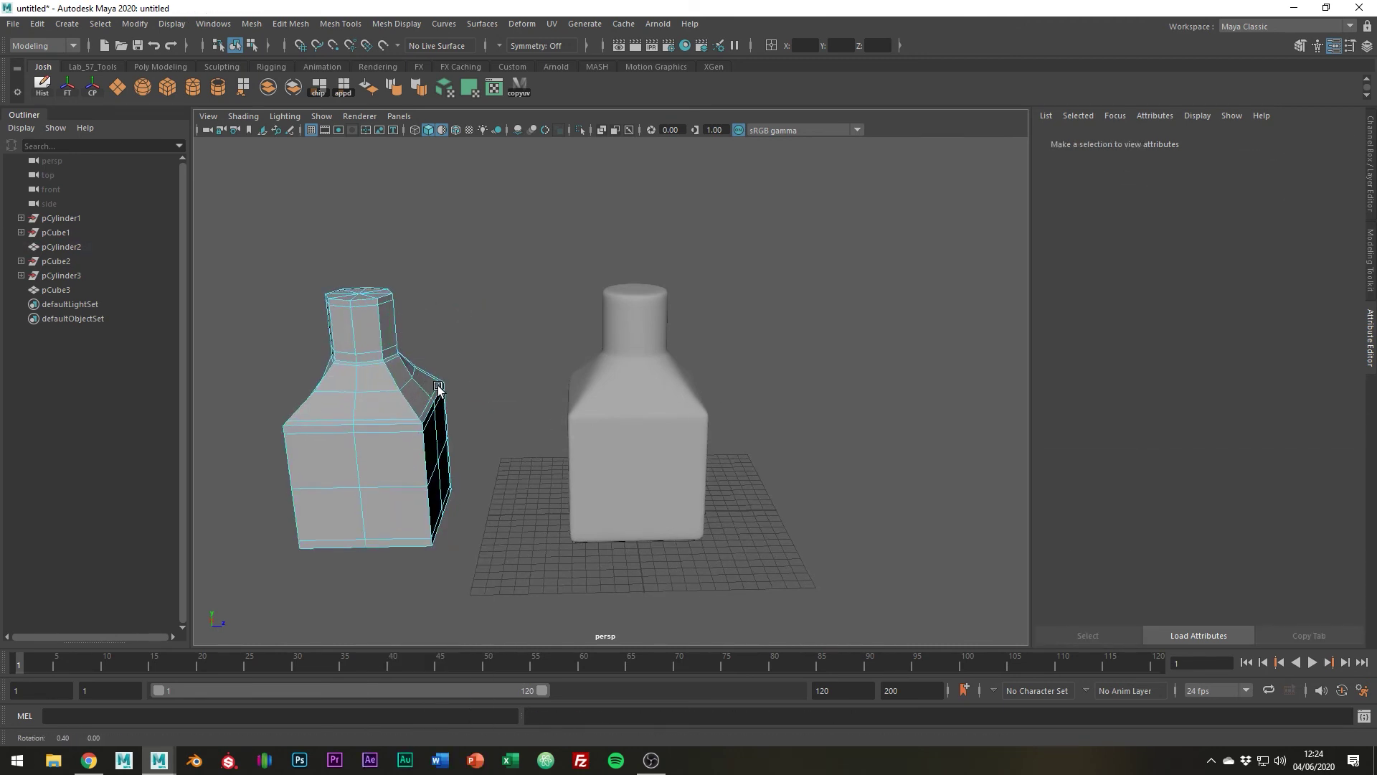
alt+drag(440, 390, 409, 396)
key(3)
click(474, 378)
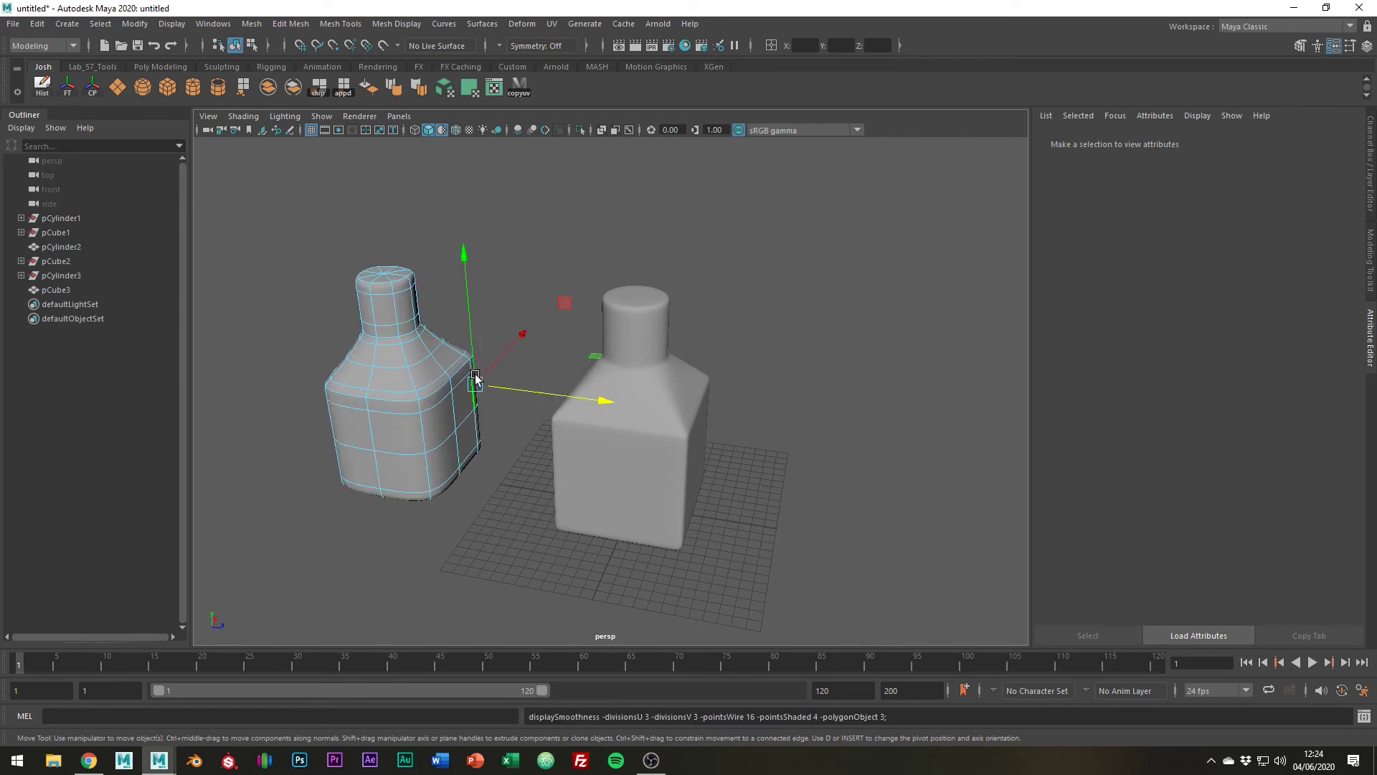
key(ctrl+z)
right_drag(452, 381, 577, 308)
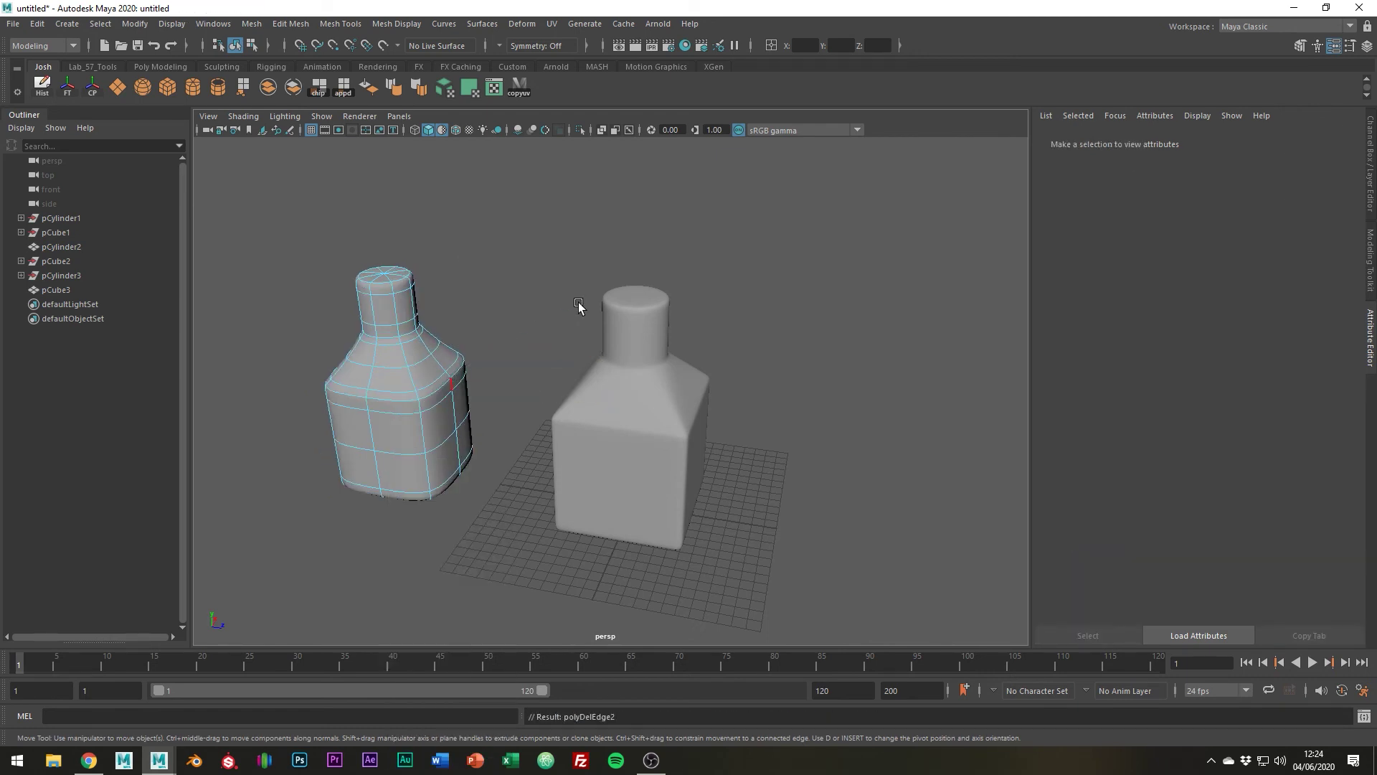
click(578, 307)
Step: Delete the remaining cylinder faces above the open cube of the unsmoothed bottle
alt+drag(621, 377, 722, 384)
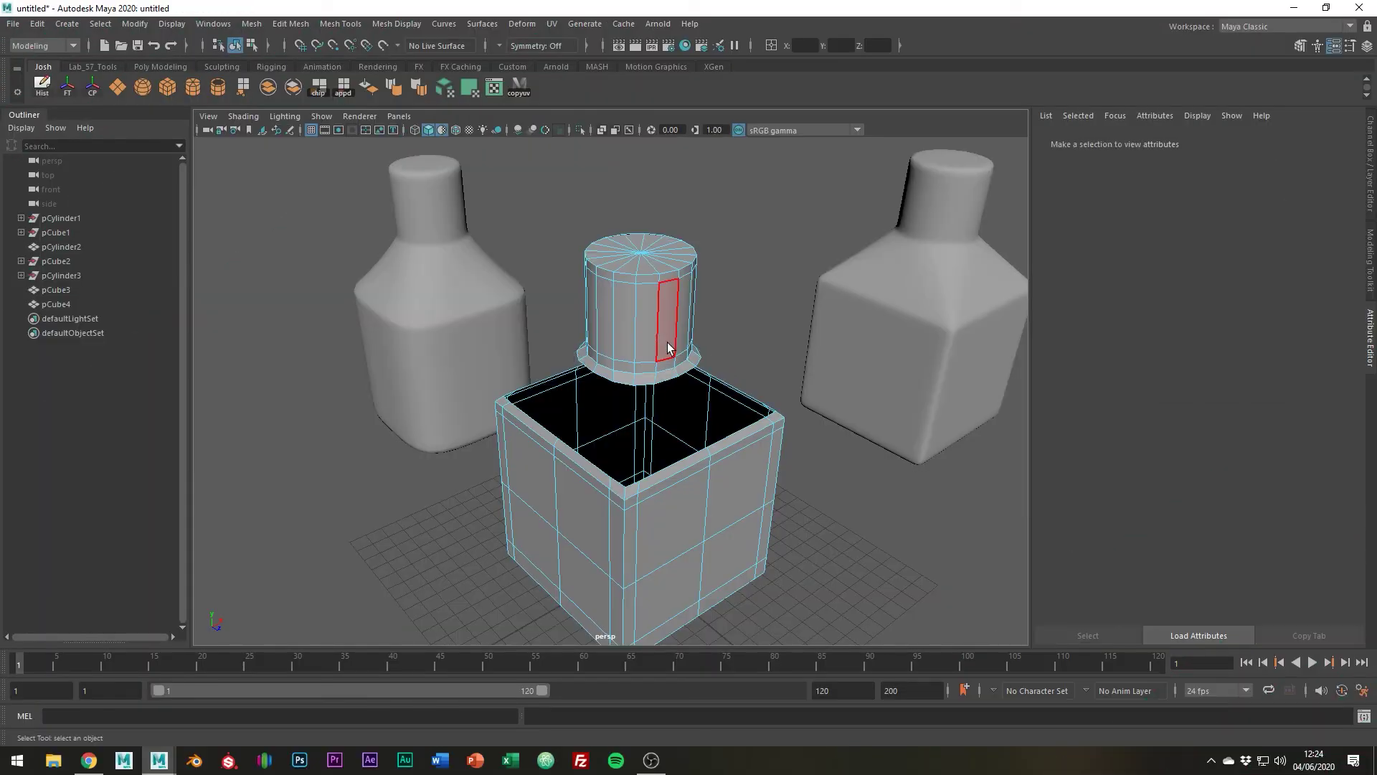
double_click(667, 343)
key(Delete)
scroll(689, 424, down, 3)
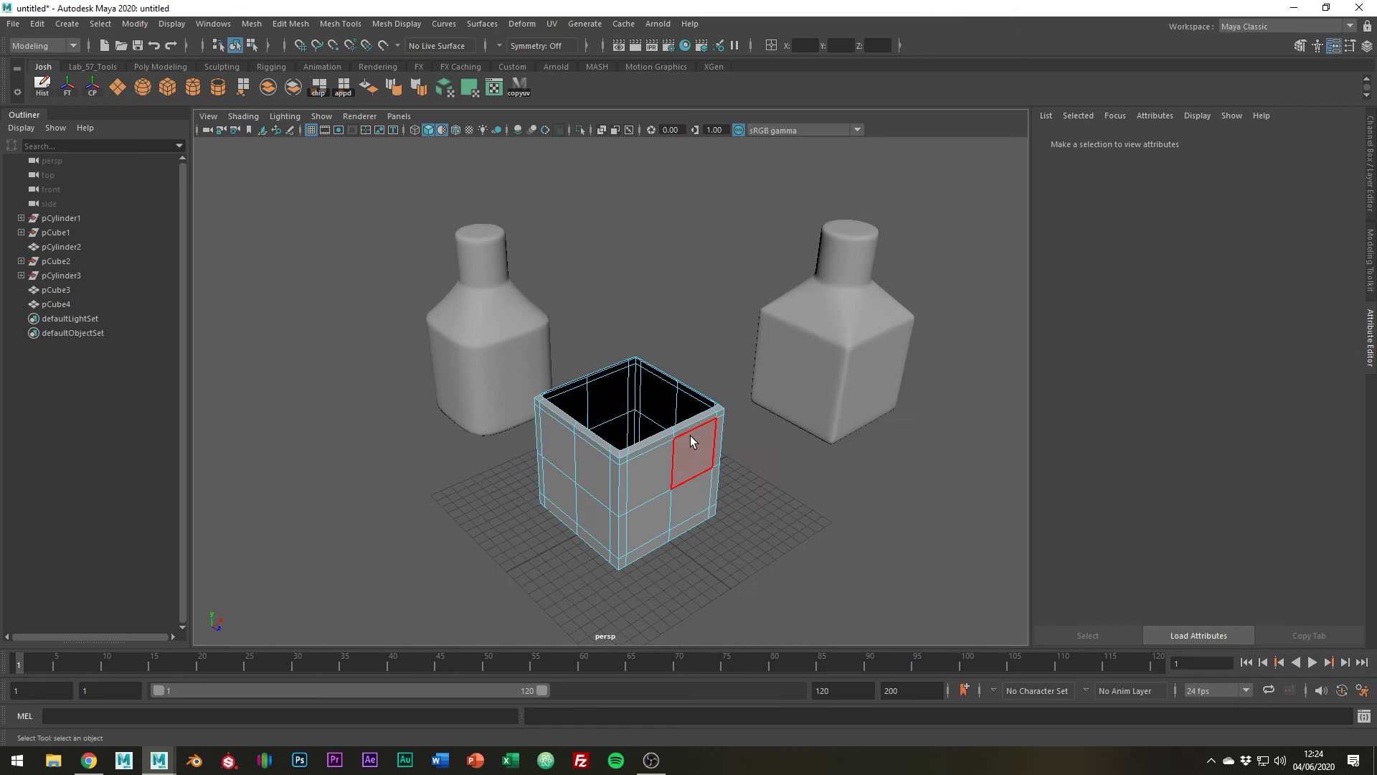
Step: Extrude the edge loop around the cube's opening upward and scale it inward to form a tapered shoulder
alt+drag(691, 436, 678, 445)
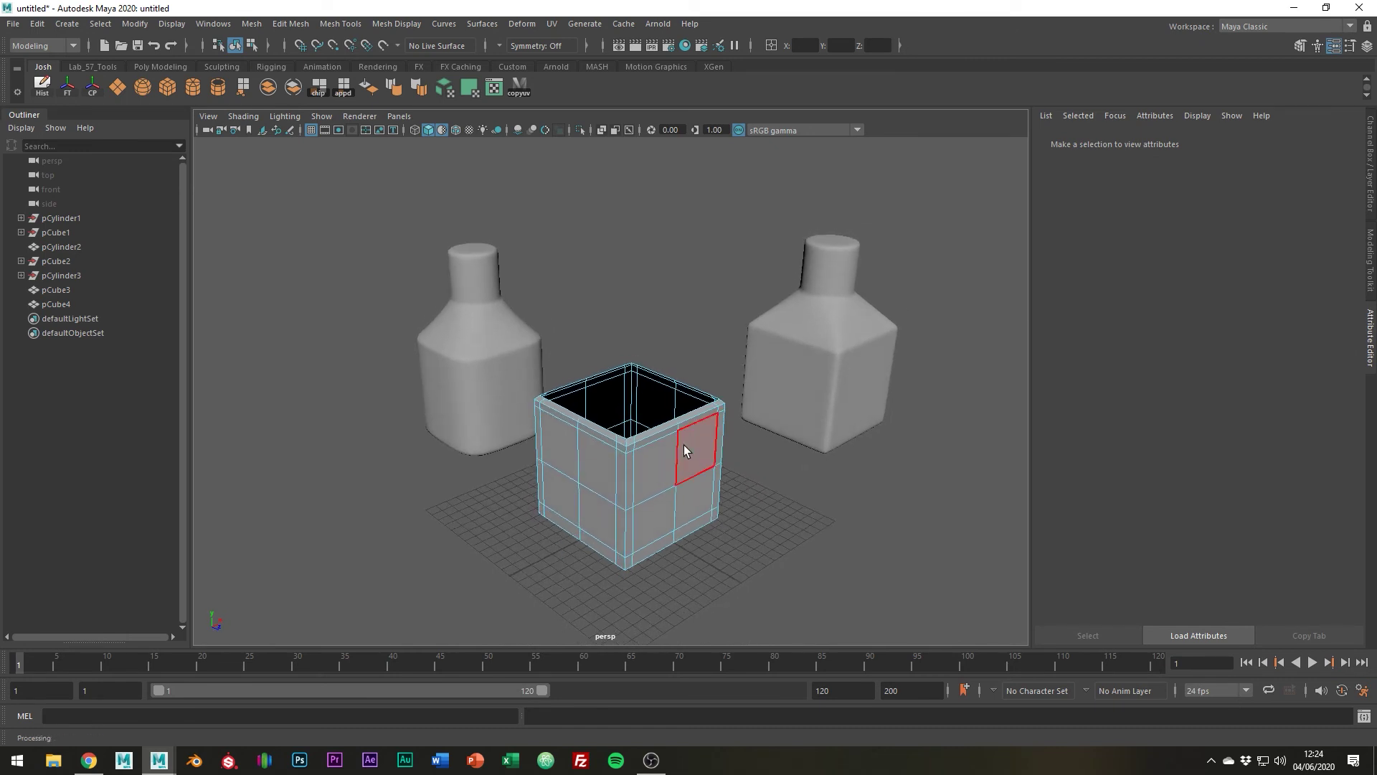
right_drag(629, 444, 625, 346)
double_click(649, 433)
key(w)
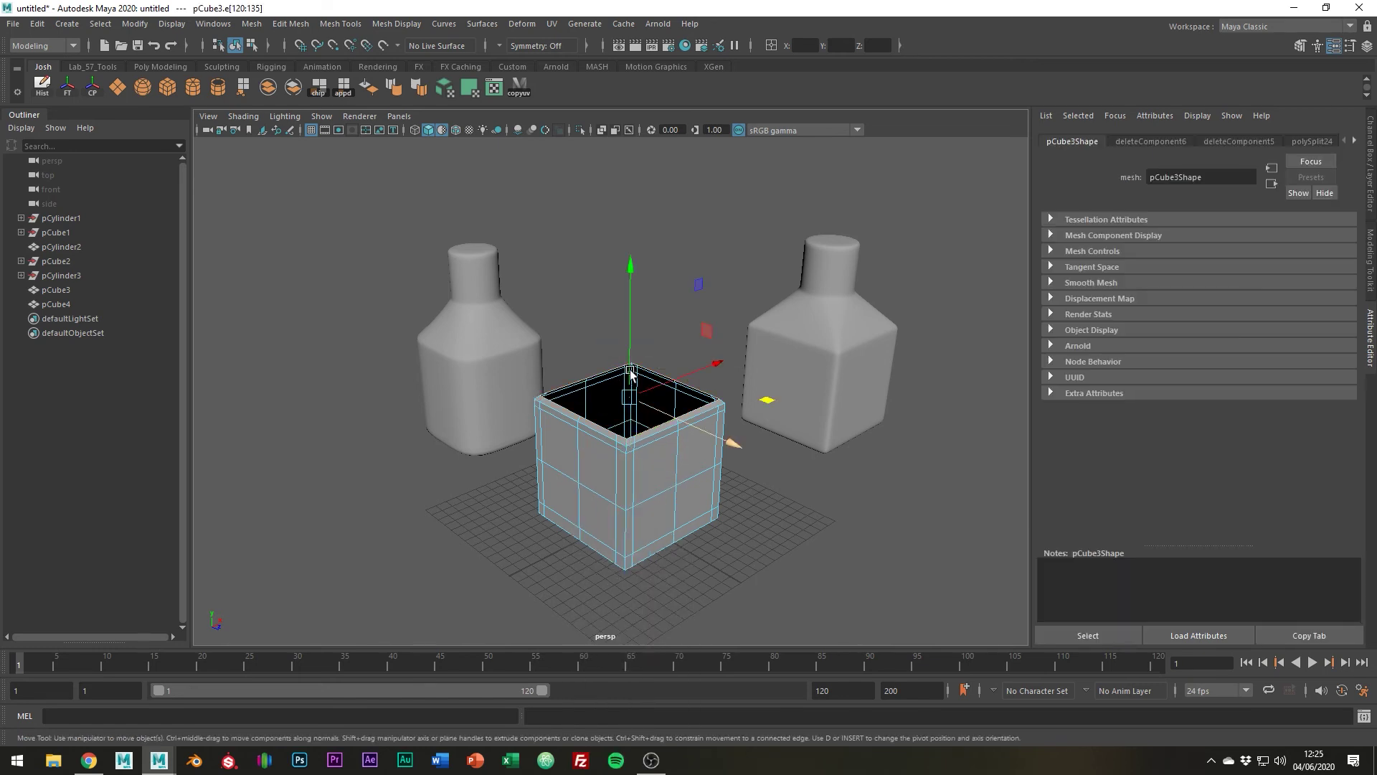
shift+drag(626, 337, 626, 291)
key(r)
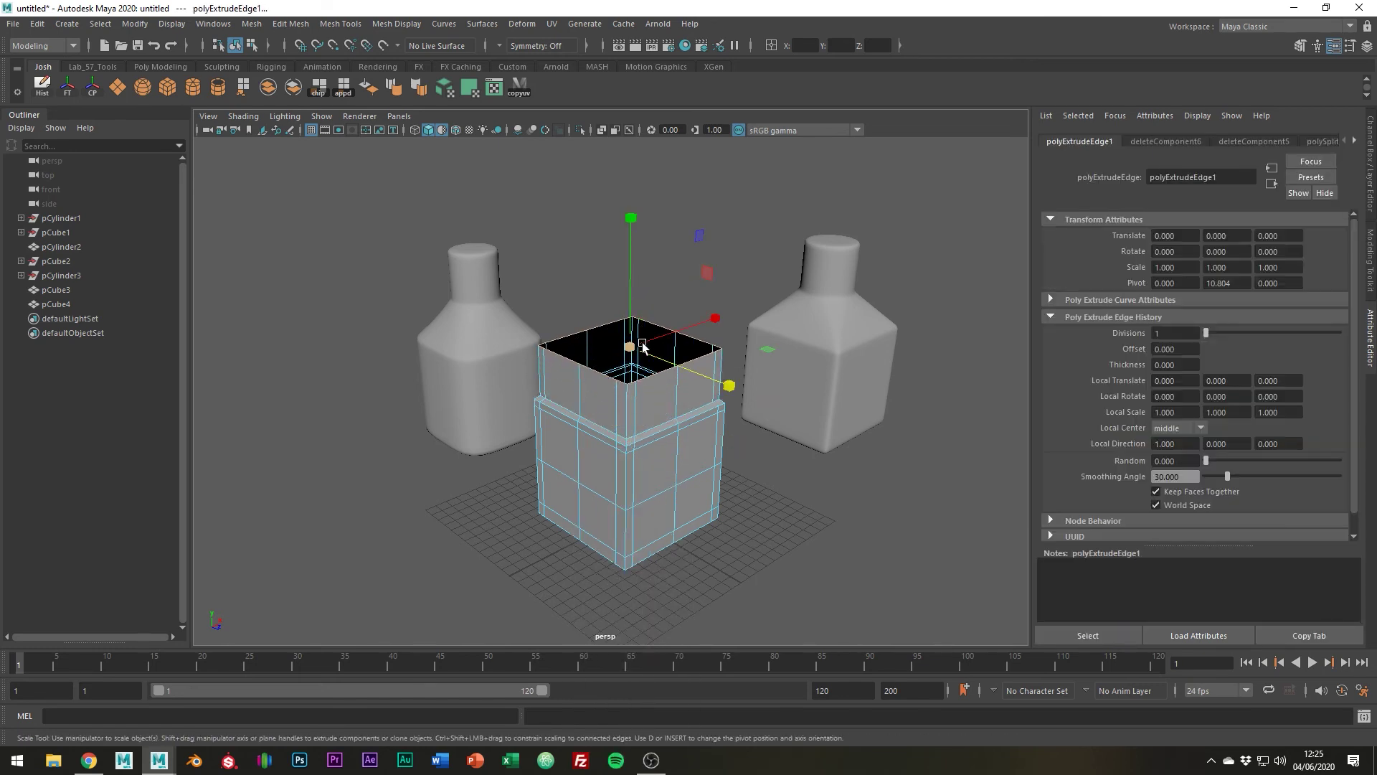
drag(631, 347, 583, 344)
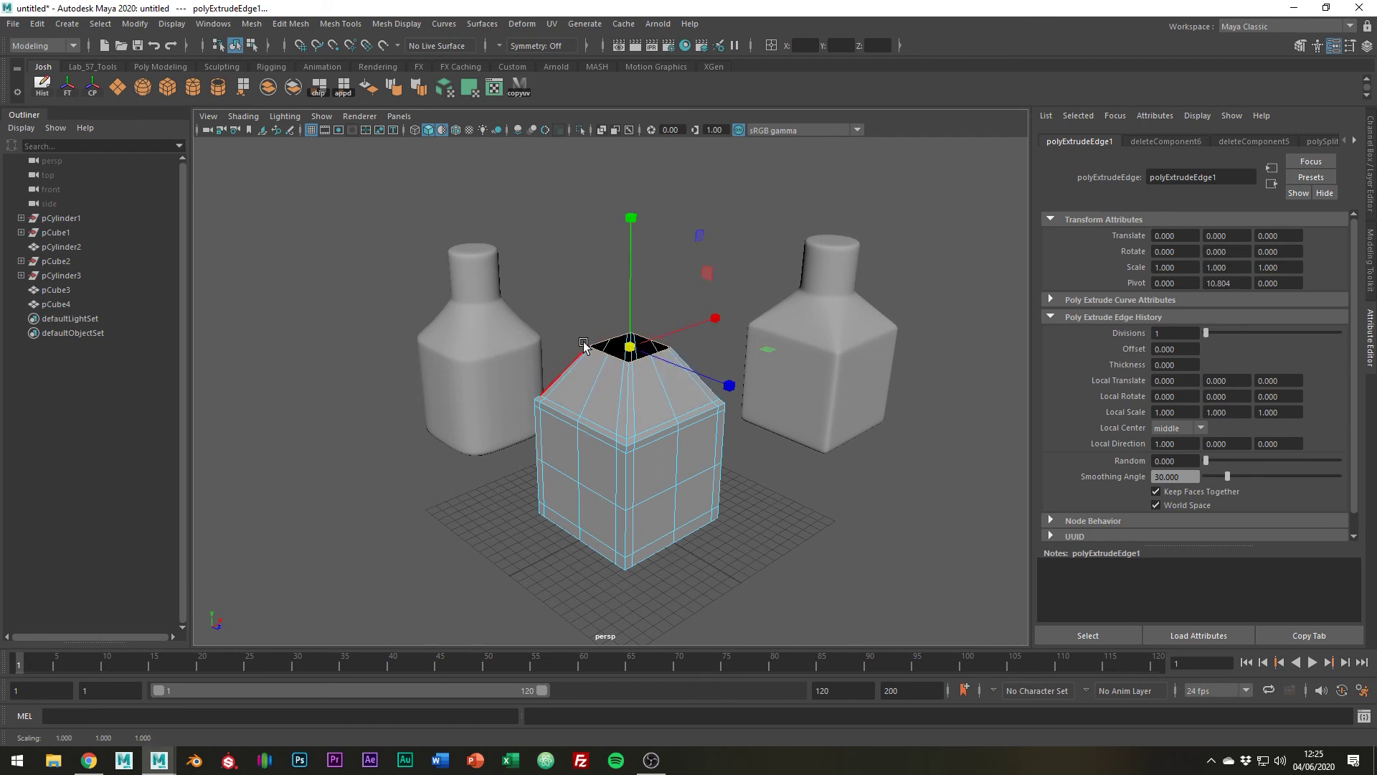
Step: Circularize the edge loop of the narrowed opening and rotate it to line up with the body
shift+right_click(710, 415)
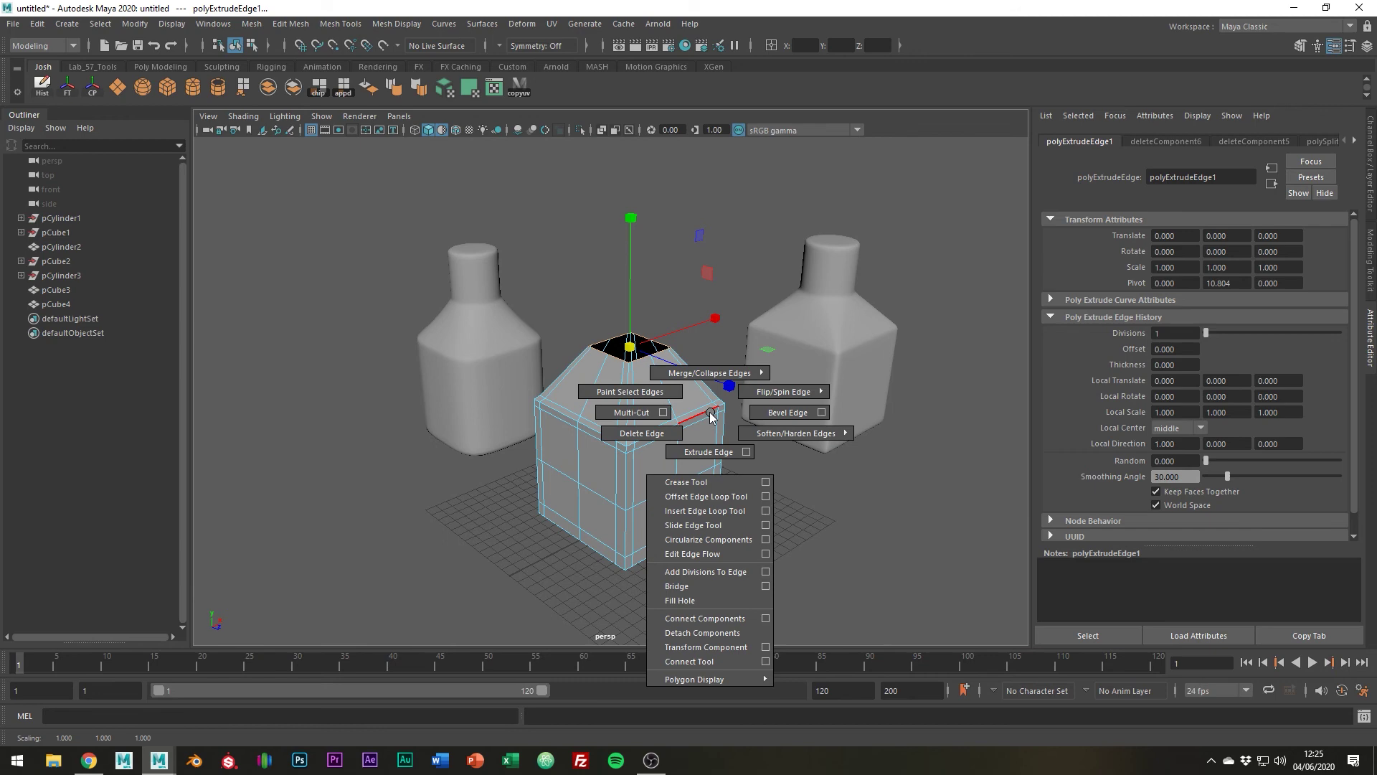
click(739, 542)
alt+drag(739, 542, 704, 446)
key(e)
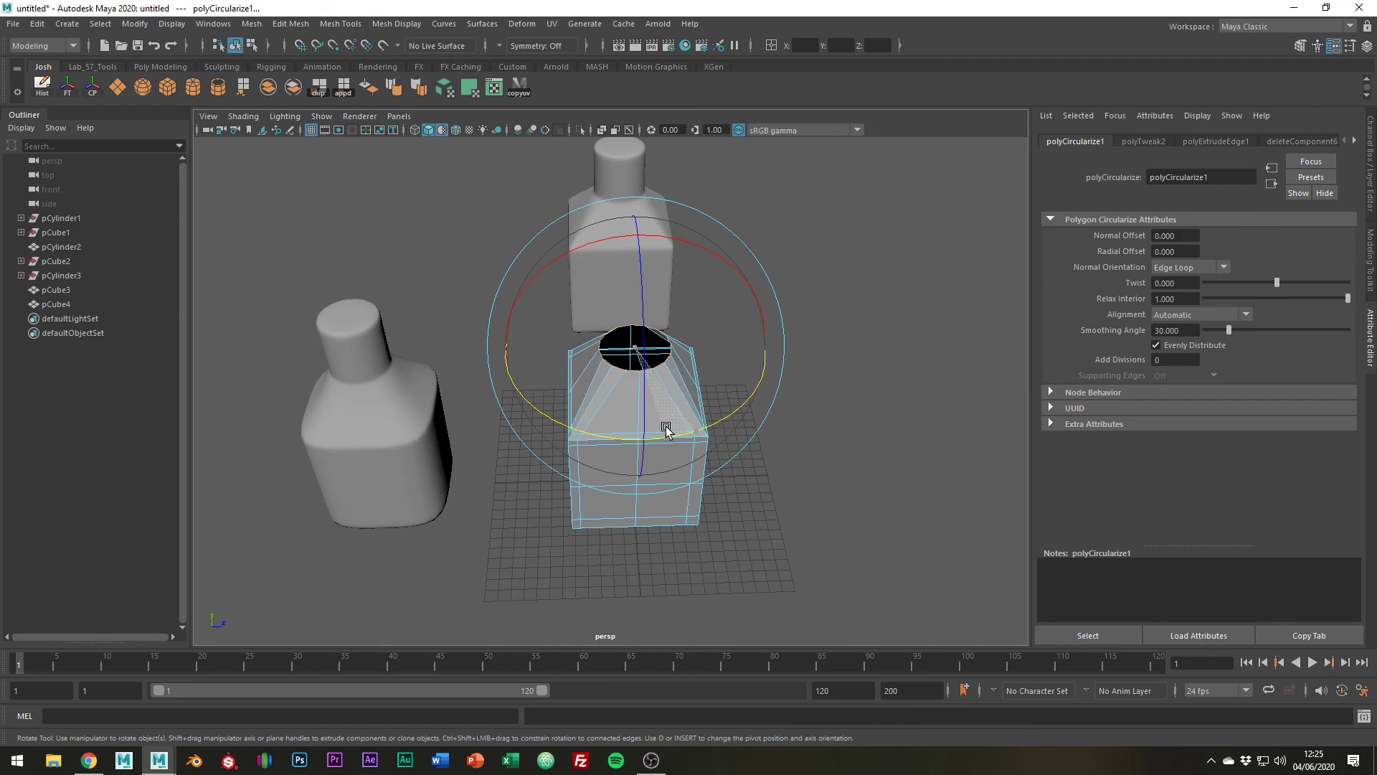
Step: Extrude the circular opening straight up to form the bottle's neck
mouse_move(661, 424)
alt+mouse_down()
mouse_move(746, 368)
mouse_move(698, 390)
mouse_move(683, 434)
mouse_move(649, 402)
alt+mouse_up()
key(ctrl+e)
drag(629, 325, 630, 251)
Step: Extrude the neck's top border edges again and merge them to the center to cap the bottle
key(ctrl+e)
click(629, 326)
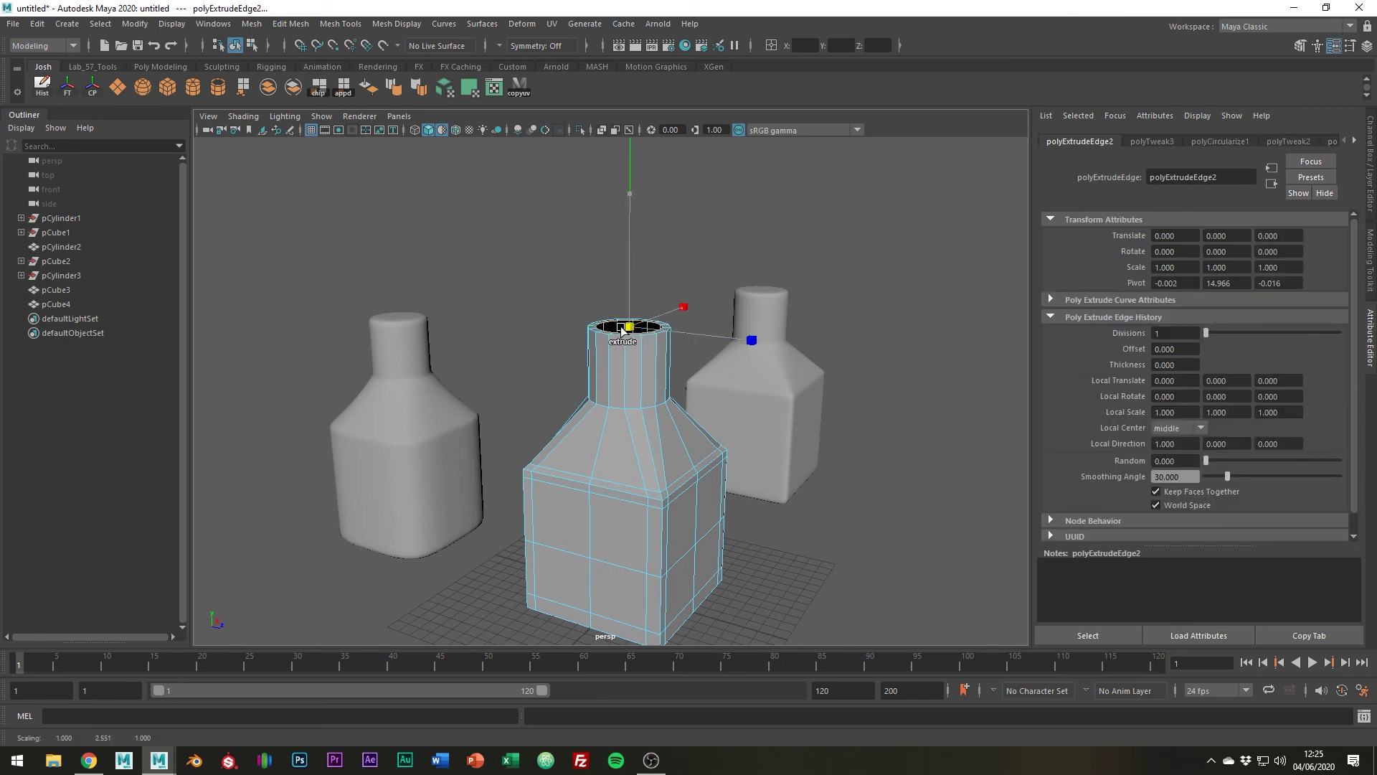
shift+right_drag(734, 391, 695, 307)
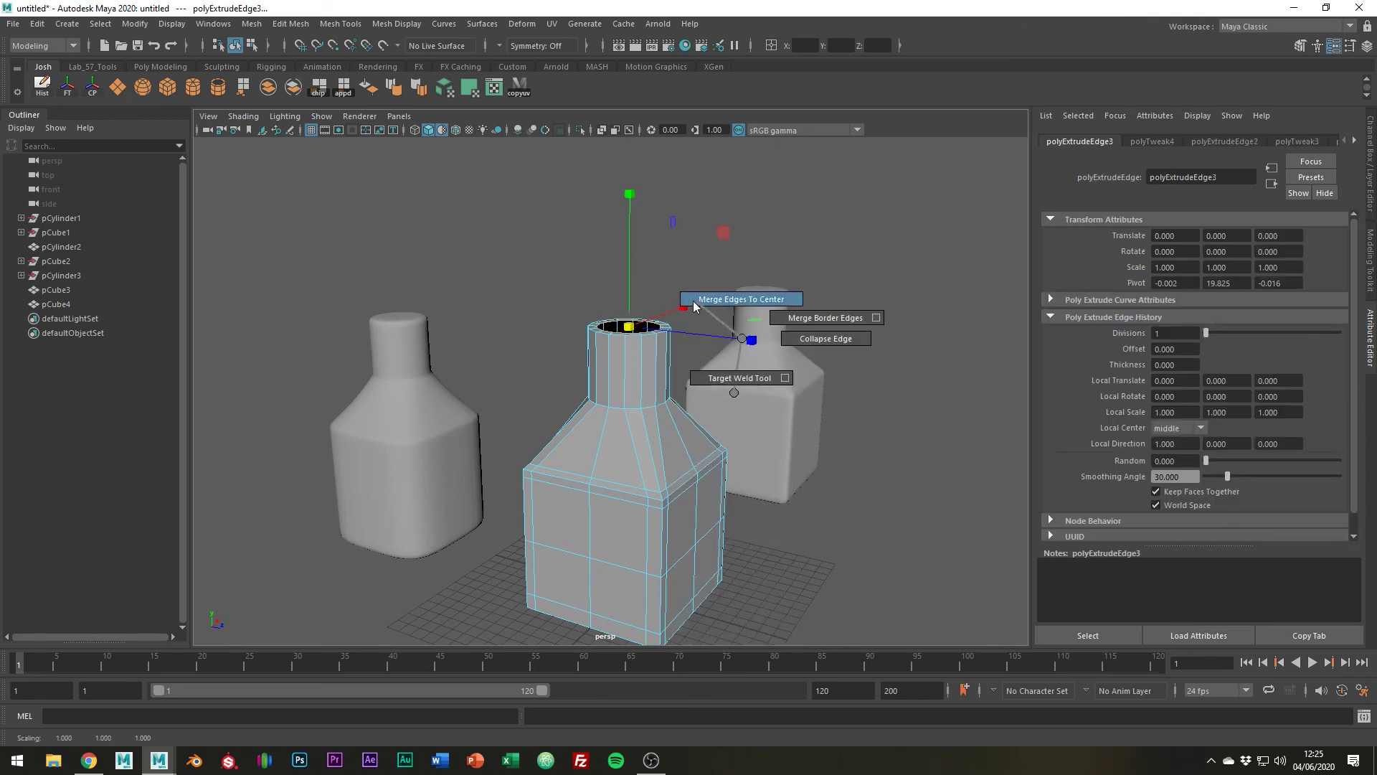
shift+right_drag(787, 300, 787, 300)
alt+drag(787, 300, 741, 380)
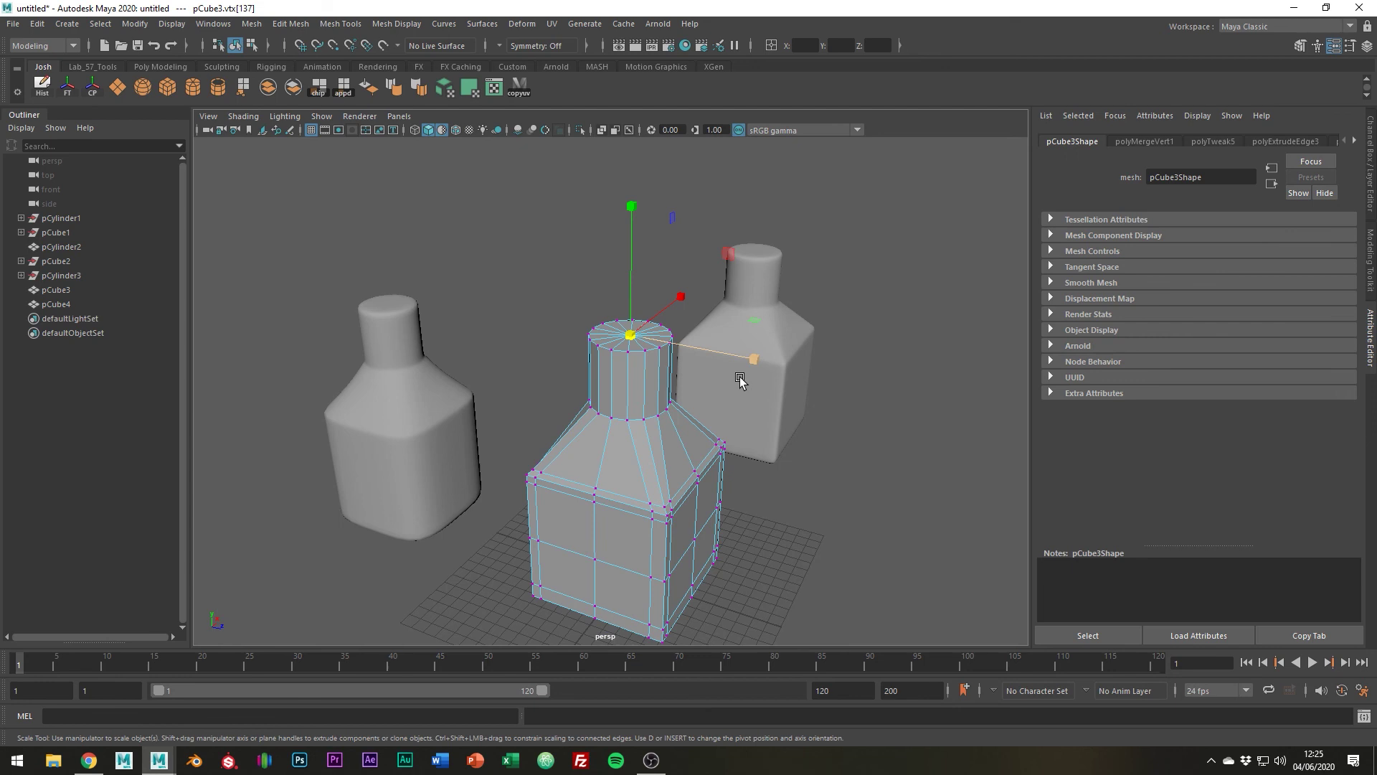
Step: Insert support edge loops at the base and top of the neck with Multi-Cut, and display the bottle smoothed
shift+right_drag(682, 434, 603, 411)
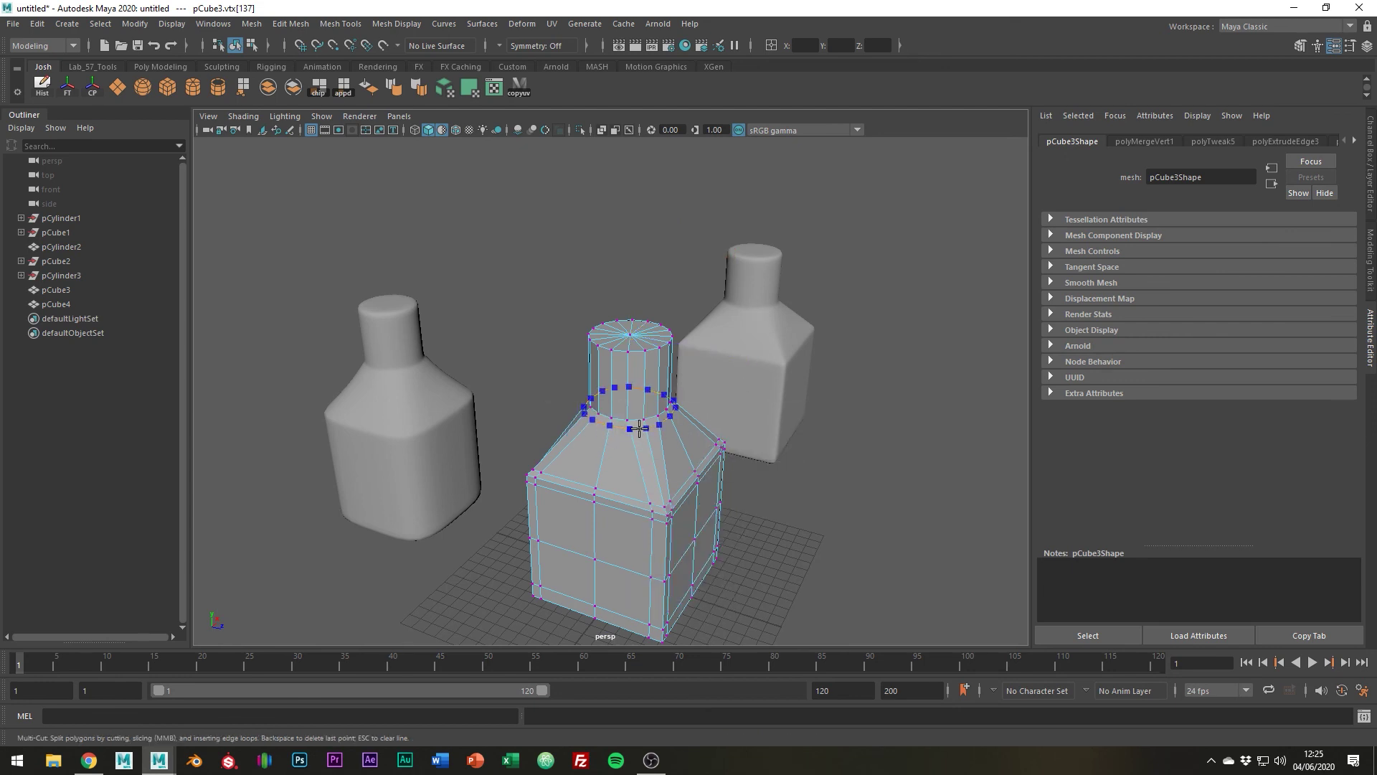
ctrl+click(641, 415)
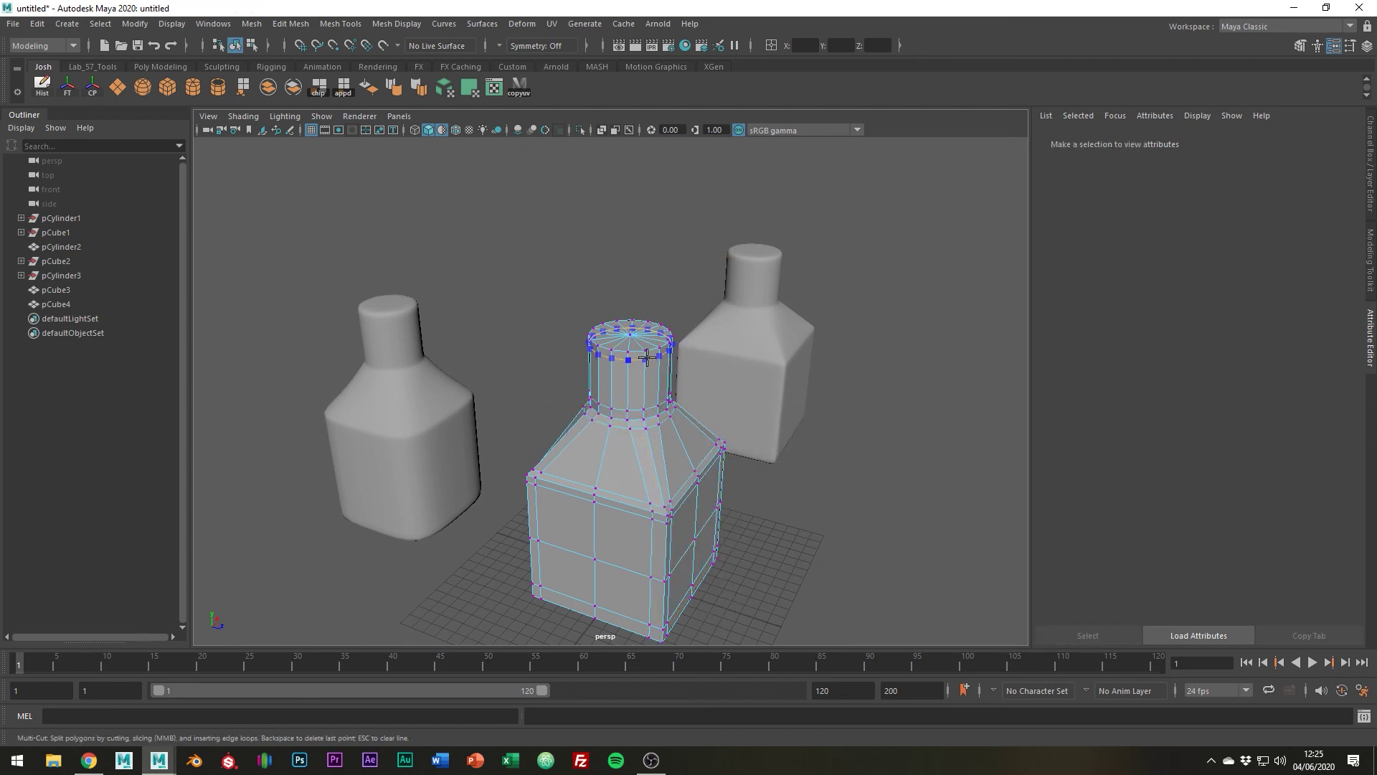
key(3)
right_drag(639, 389, 723, 356)
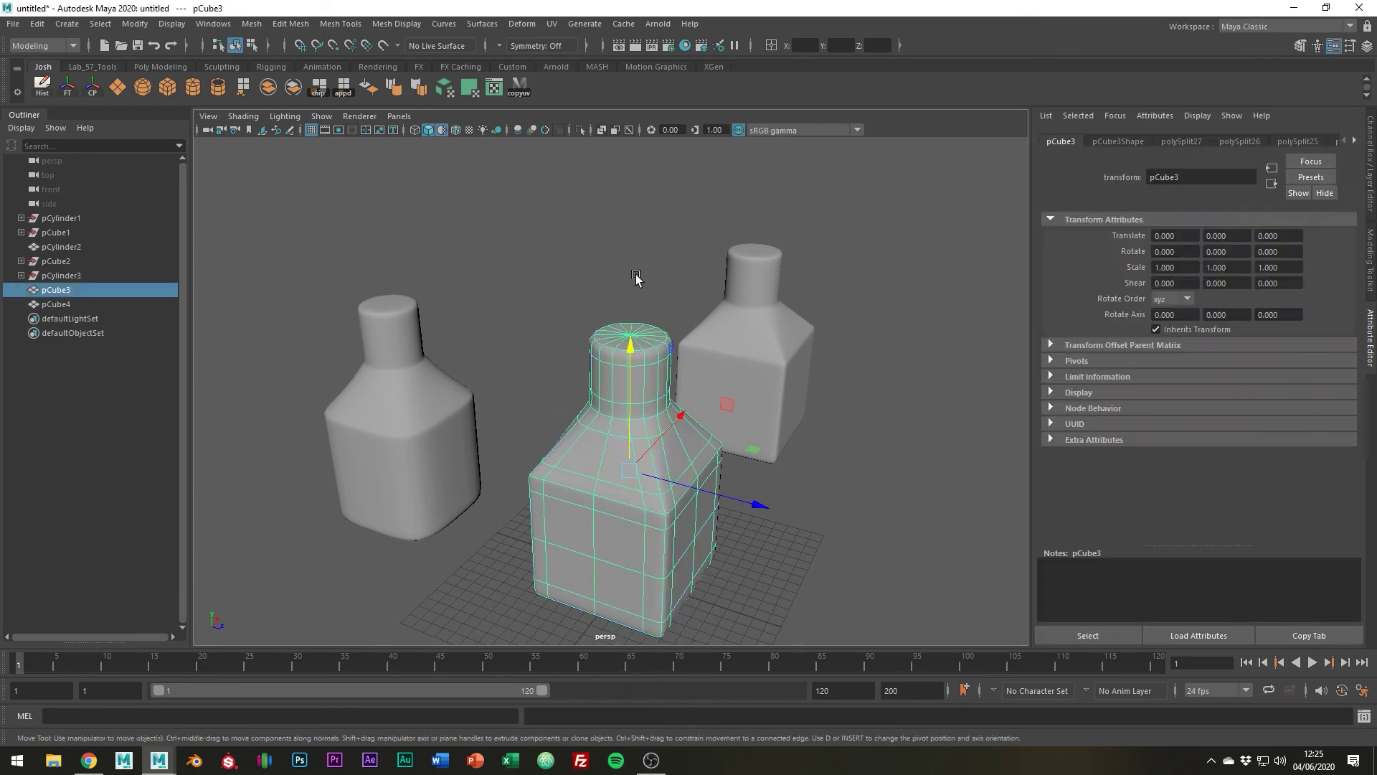
click(636, 280)
Step: Compare the topology of the three smoothed bottles with wireframe on shaded, and return to the plain shaded display
scroll(641, 306, down, 3)
alt+drag(720, 462, 689, 445)
alt+right_drag(689, 445, 766, 452)
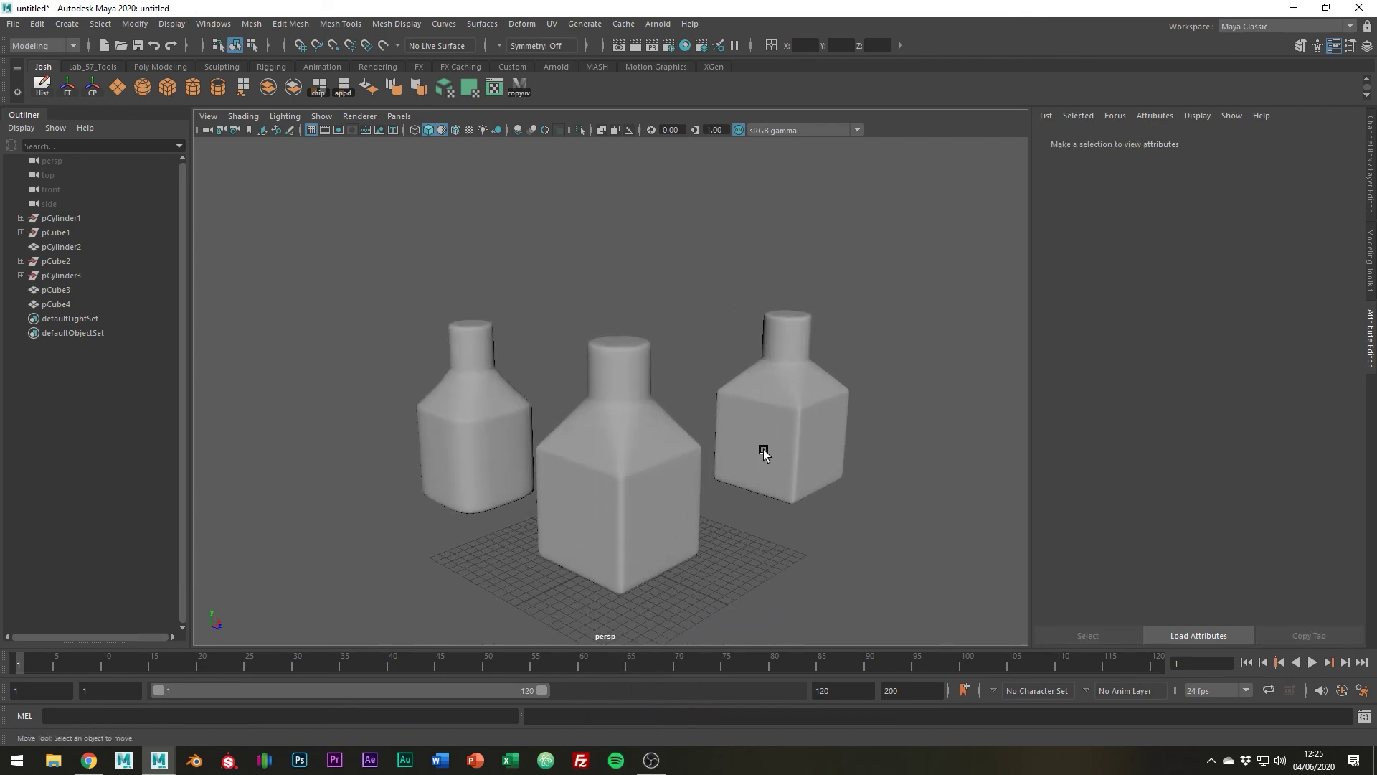
key(alt+5)
mouse_move(812, 459)
alt+mouse_down()
mouse_move(789, 462)
mouse_move(825, 464)
alt+mouse_up()
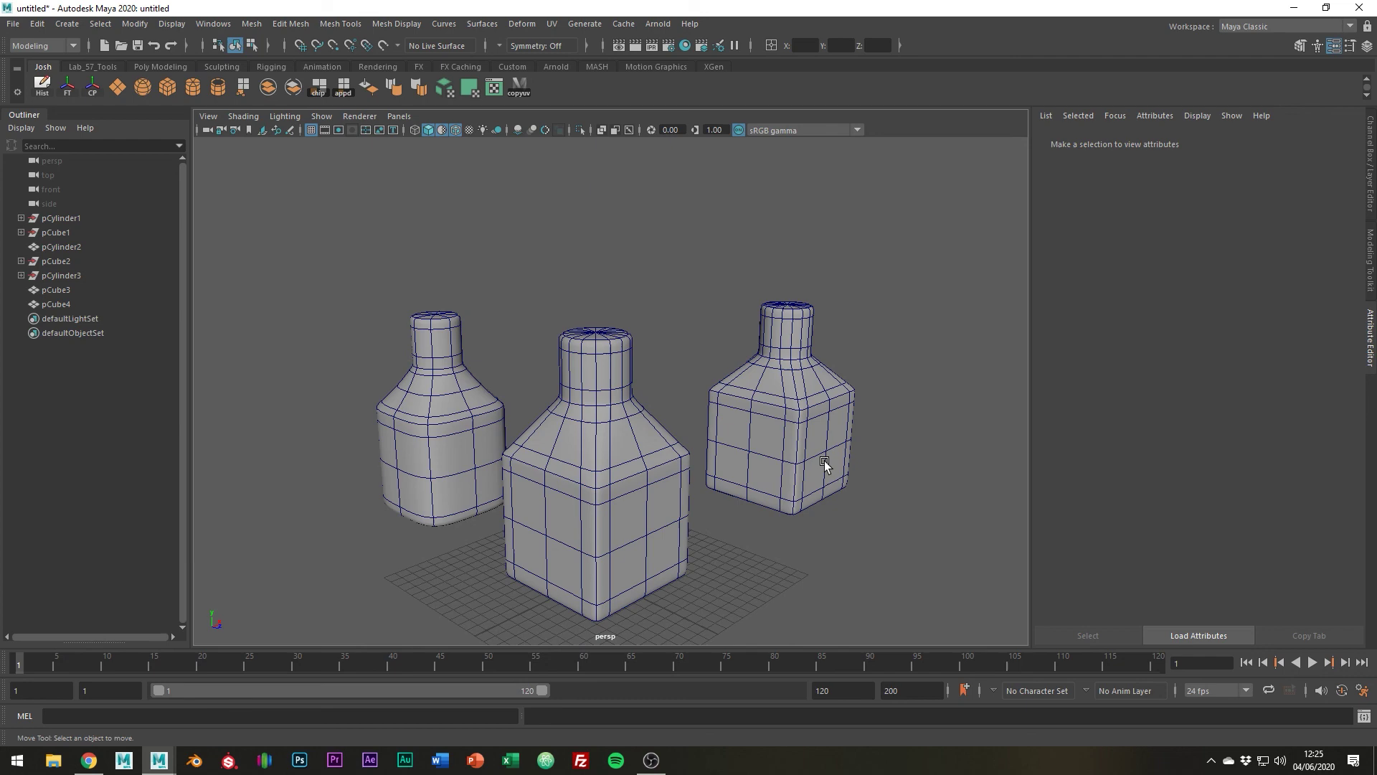
alt+drag(765, 485, 678, 485)
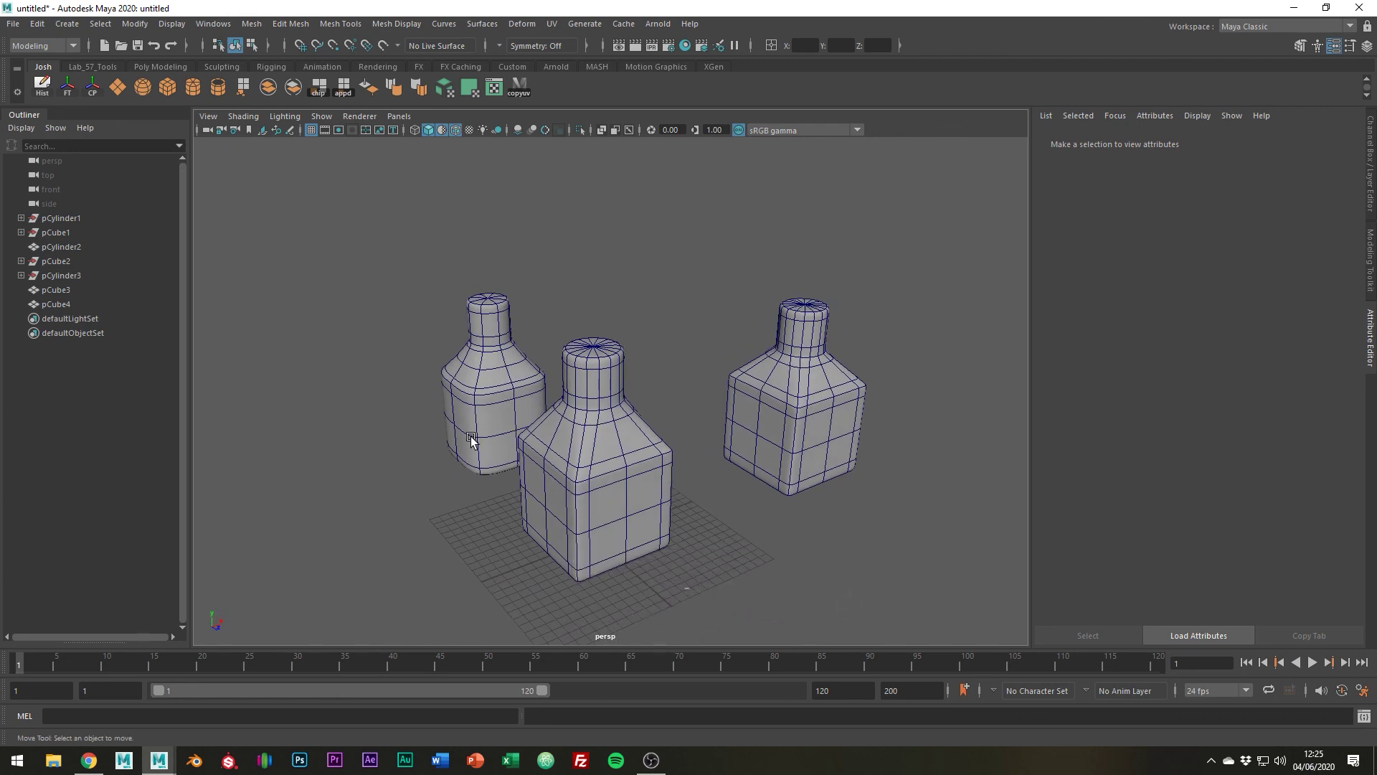
drag(556, 438, 474, 399)
click(949, 527)
key(5)
alt+middle_drag(931, 526, 809, 505)
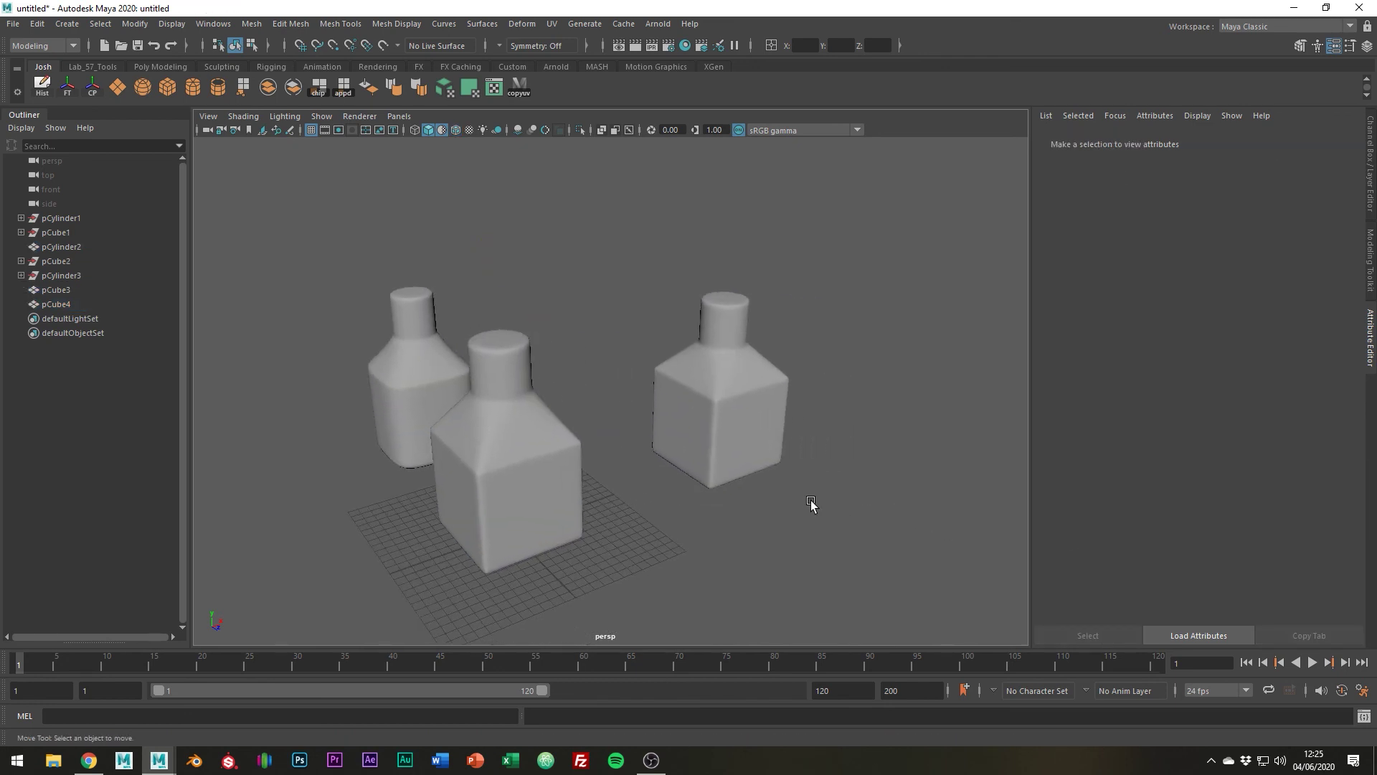